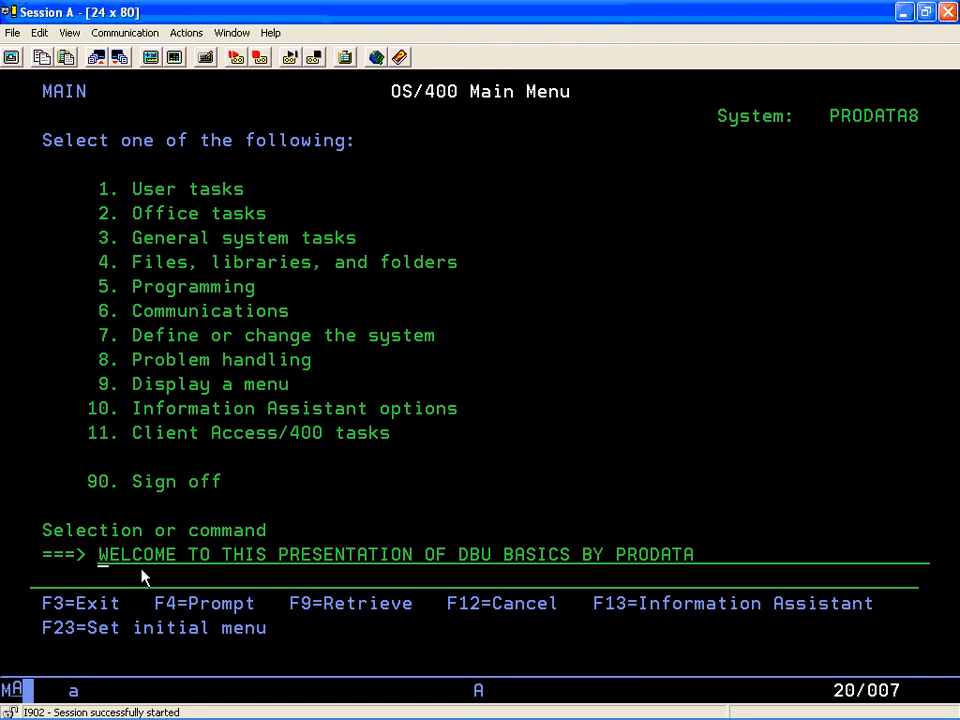
- Clear the welcome text from the command line and open the library list for editing with EDTLIBL
key("End")
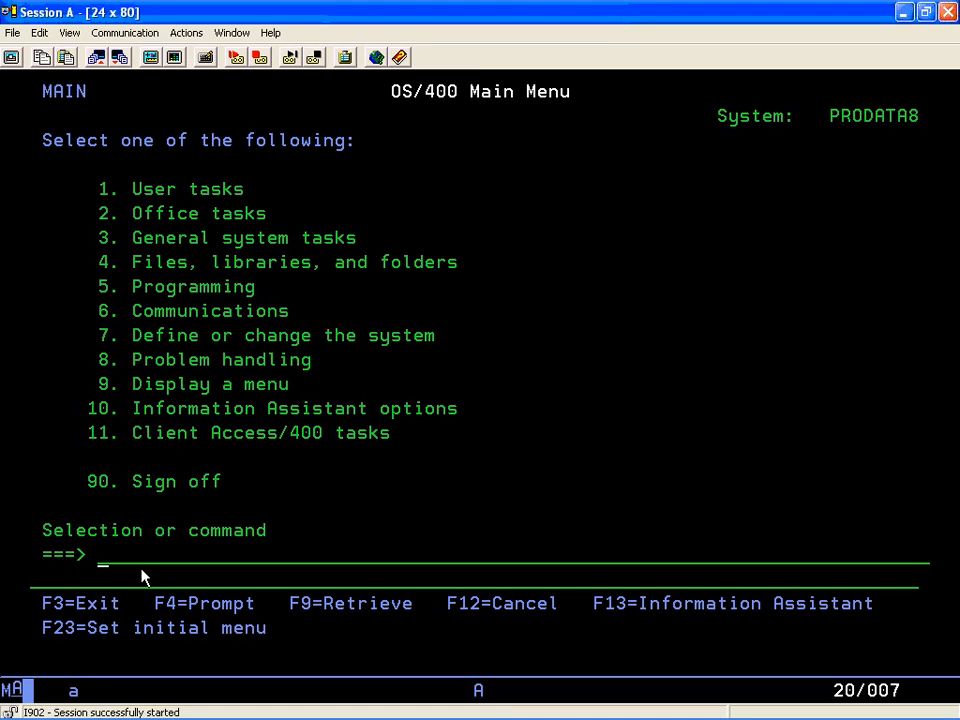
type("E")
type("DTLIBL")
key("Return")
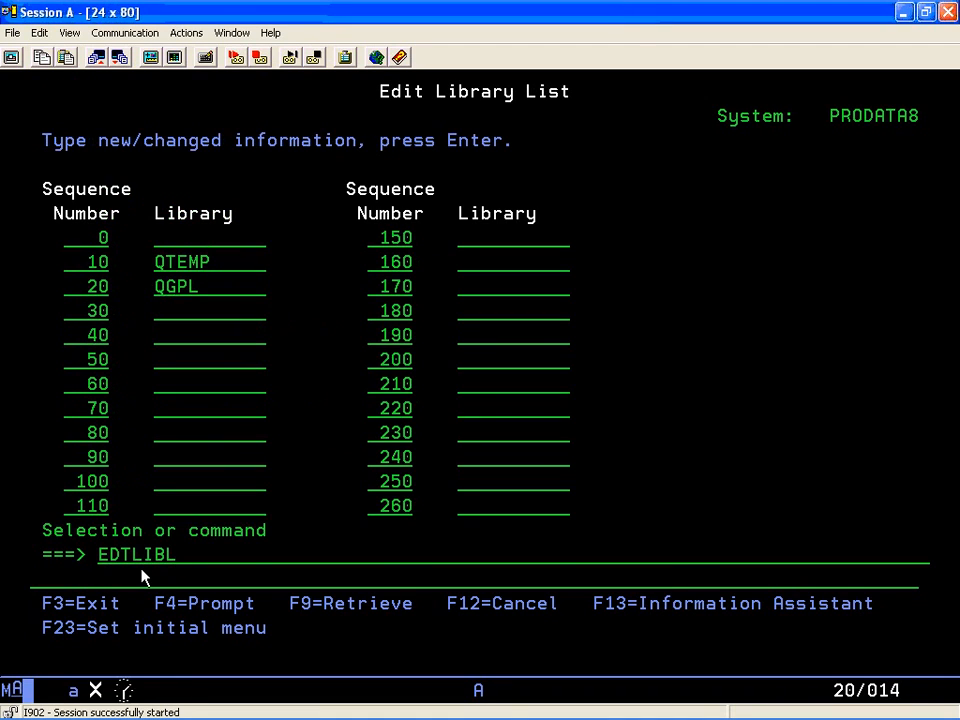
- Add library DBU70 to the library list with sequence number 15 and return to the main menu
type("1")
type("5")
key("Tab")
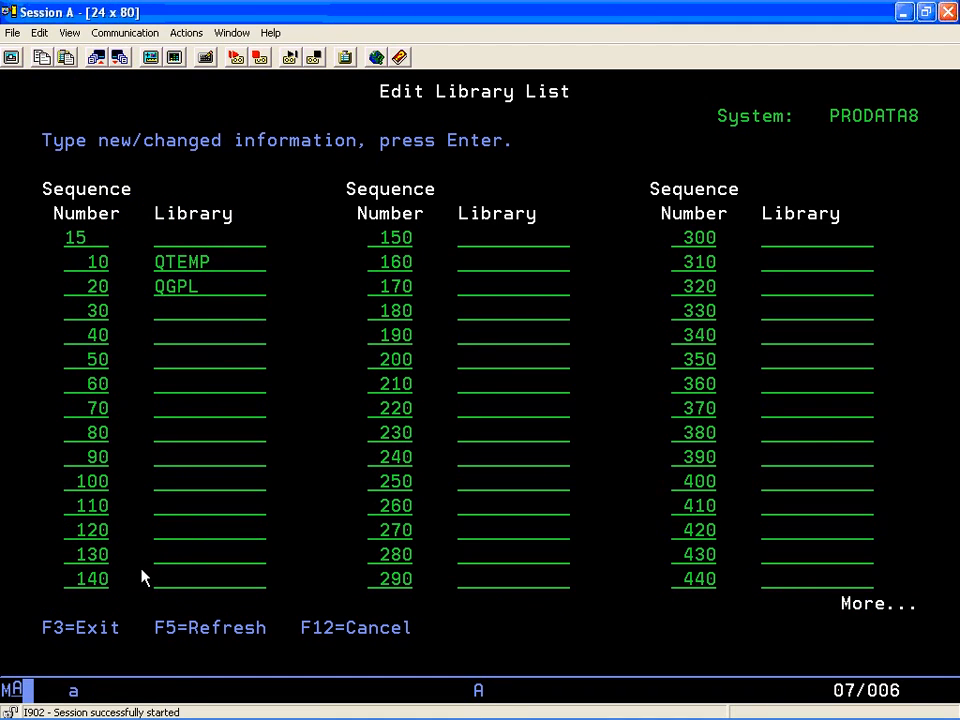
type("DBU70")
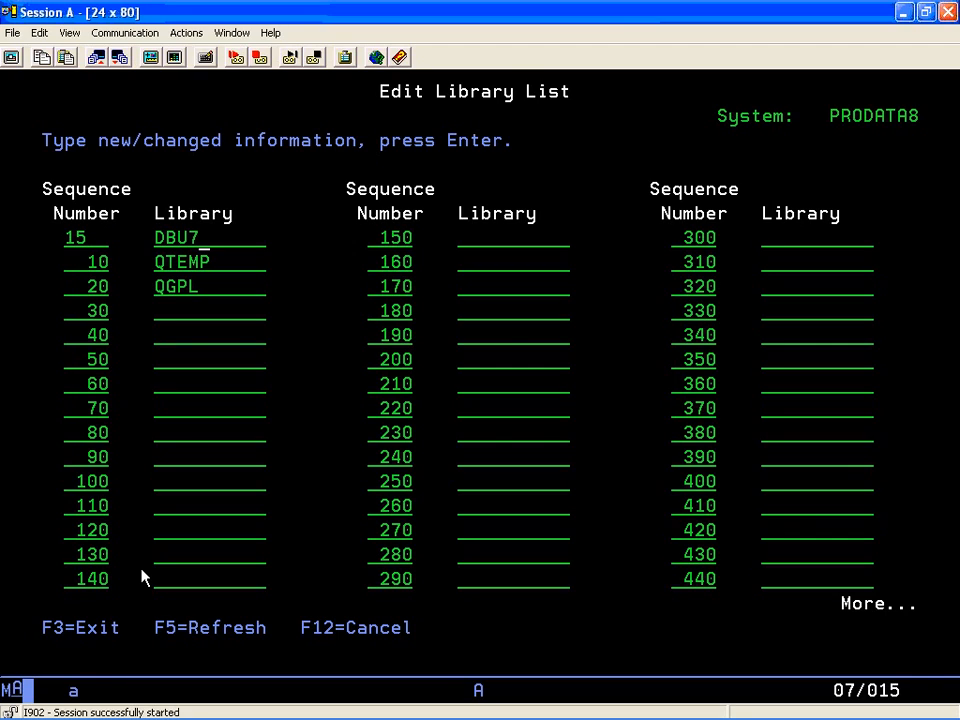
key("Return")
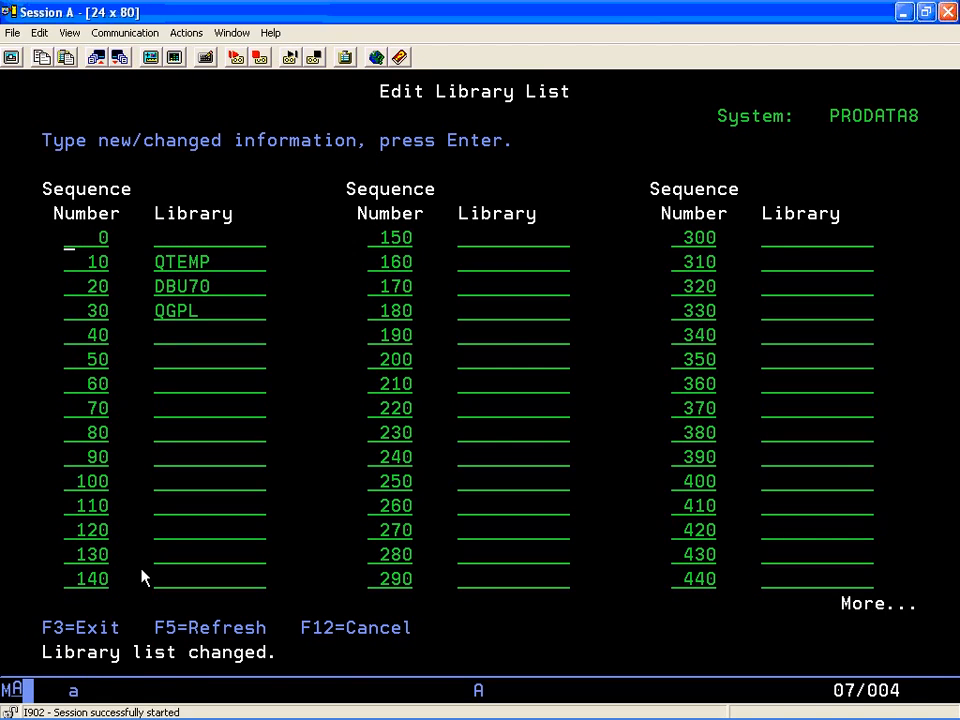
key("Return")
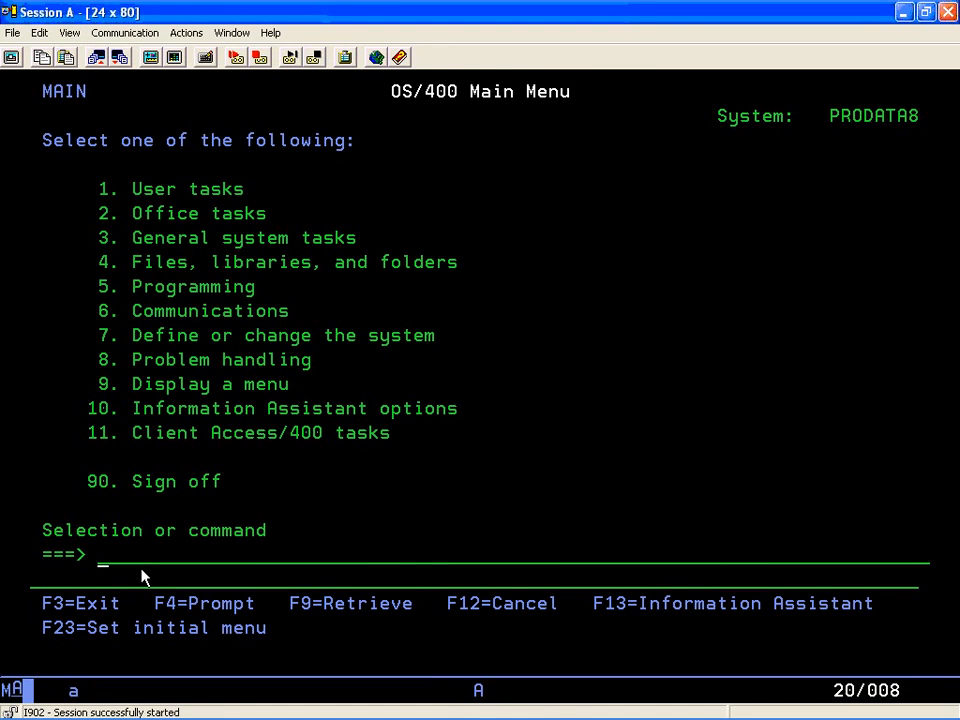
- Open the DBU menu with the command DBUMNU and mark its column of command names
type("DBUMNU")
key("Return")
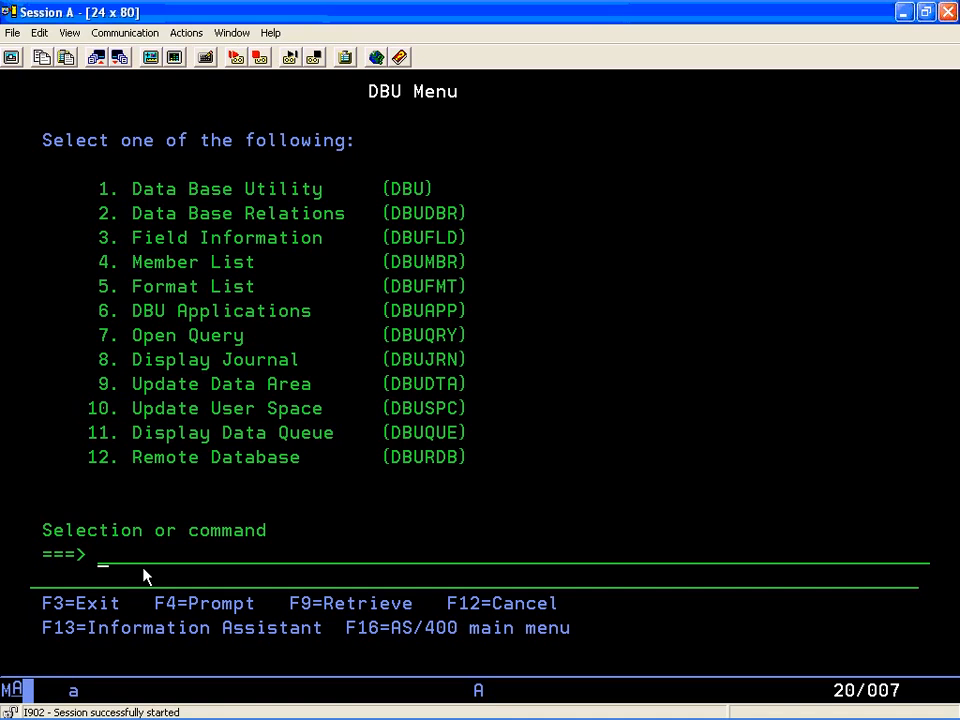
left_click_drag(370, 172, 478, 492)
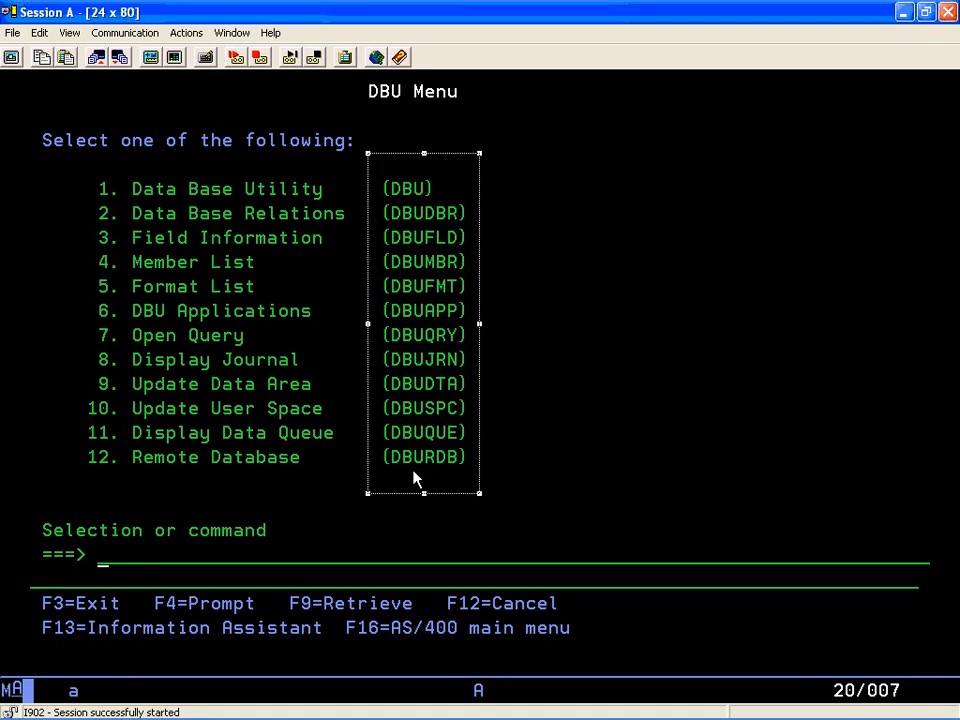
left_click(104, 569)
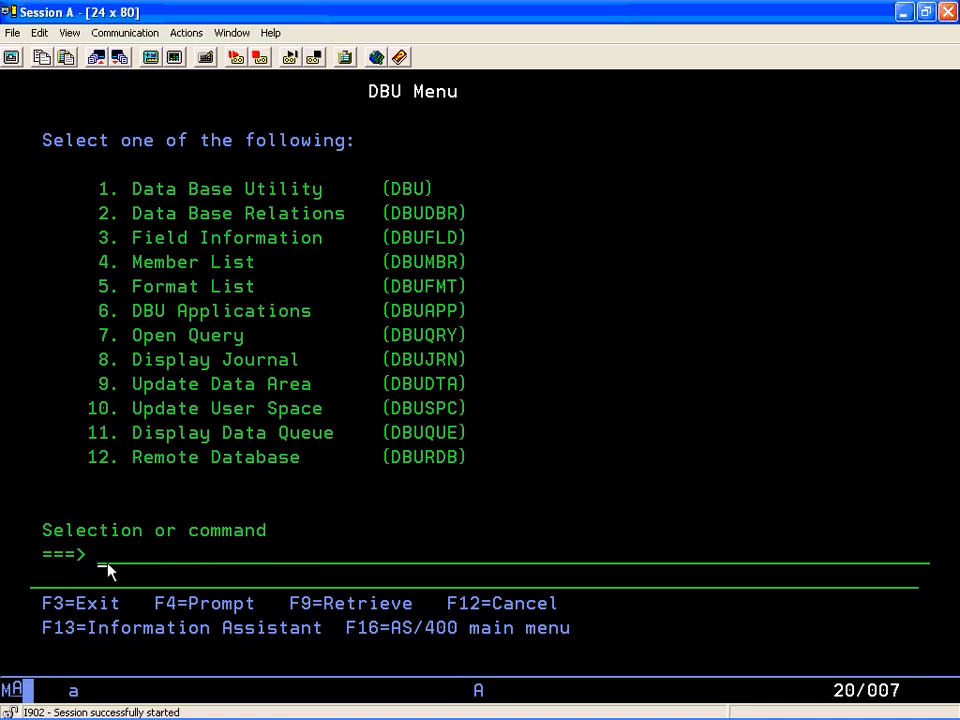
- Start the Data Base Utility with option 1 and open the file DBPDEMO using the default library and settings
type("d1")
key("Return")
type("d")
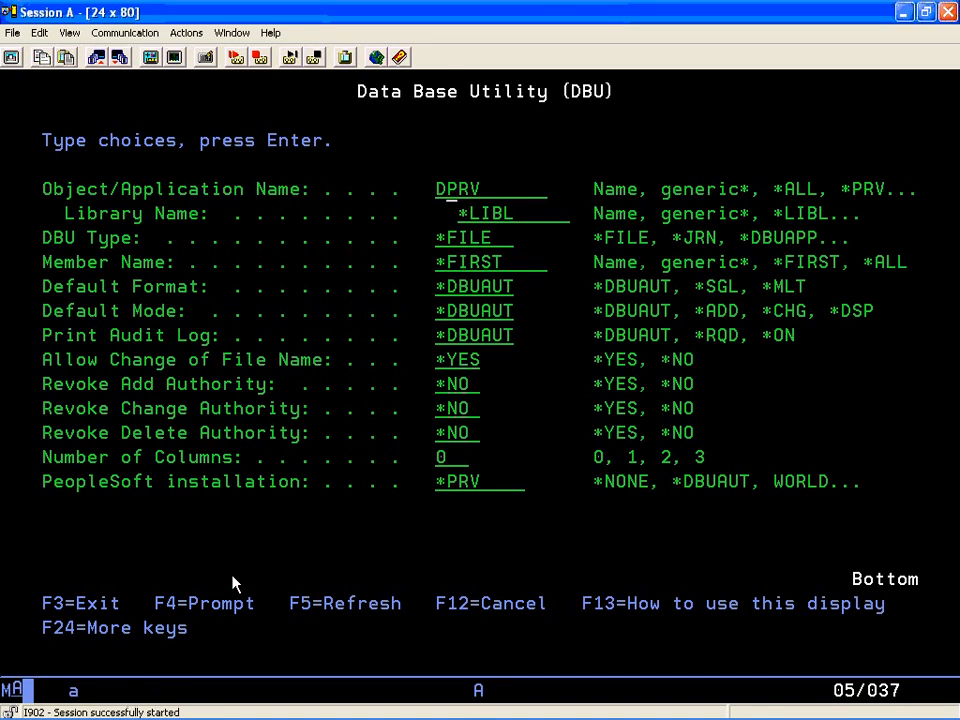
type("bpdemo")
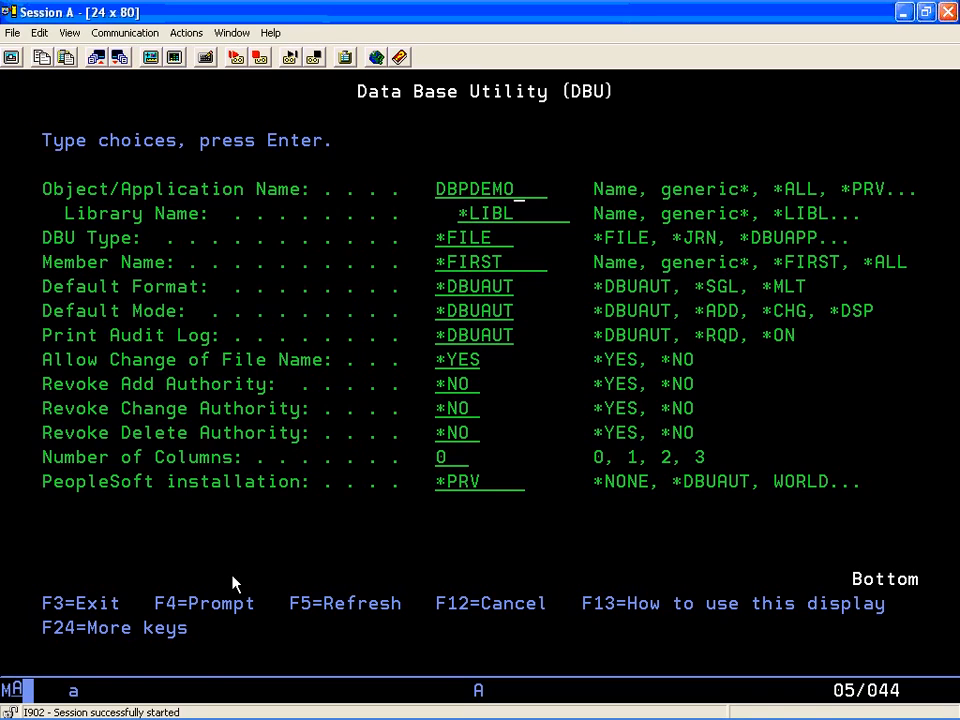
key("Return")
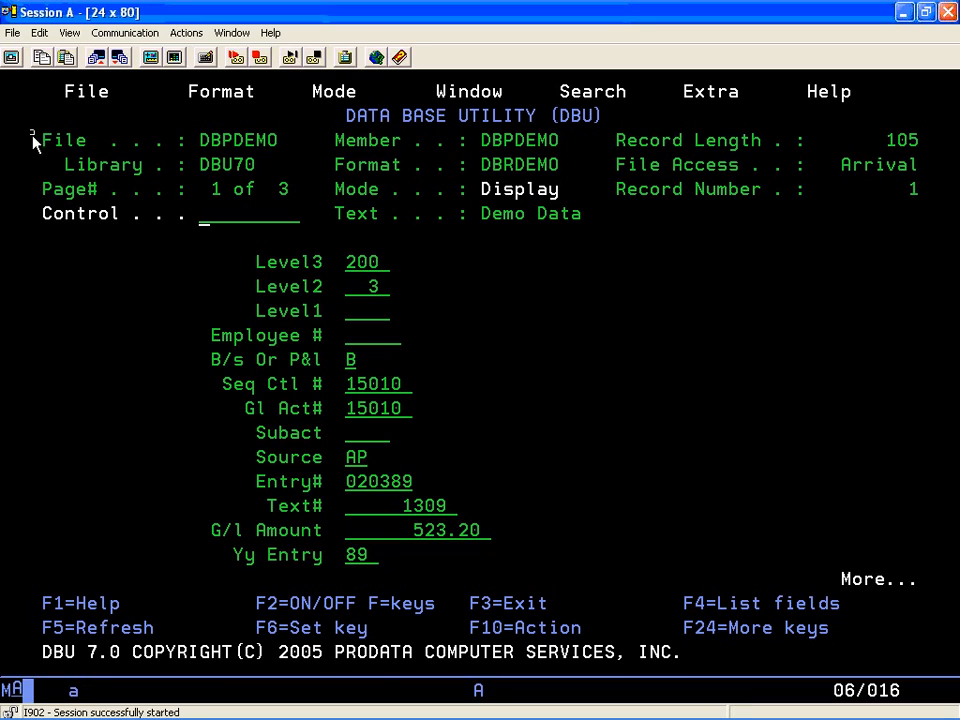
- Examine the file, member, format, mode and record details in the header of the DBPDEMO record display
left_click_drag(40, 172, 306, 200)
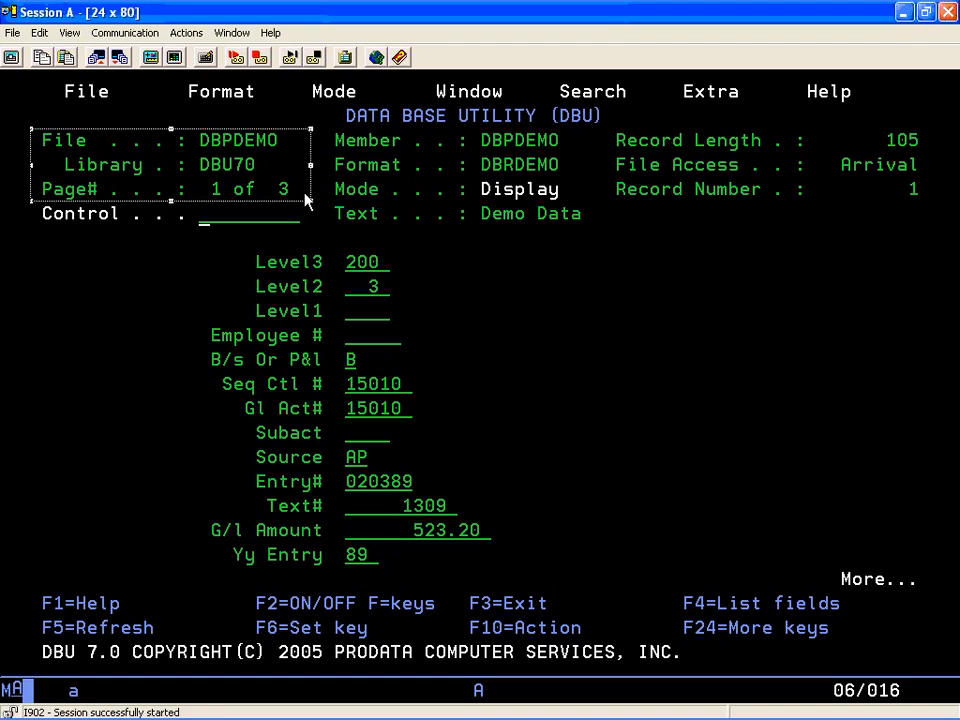
left_click_drag(306, 200, 577, 201)
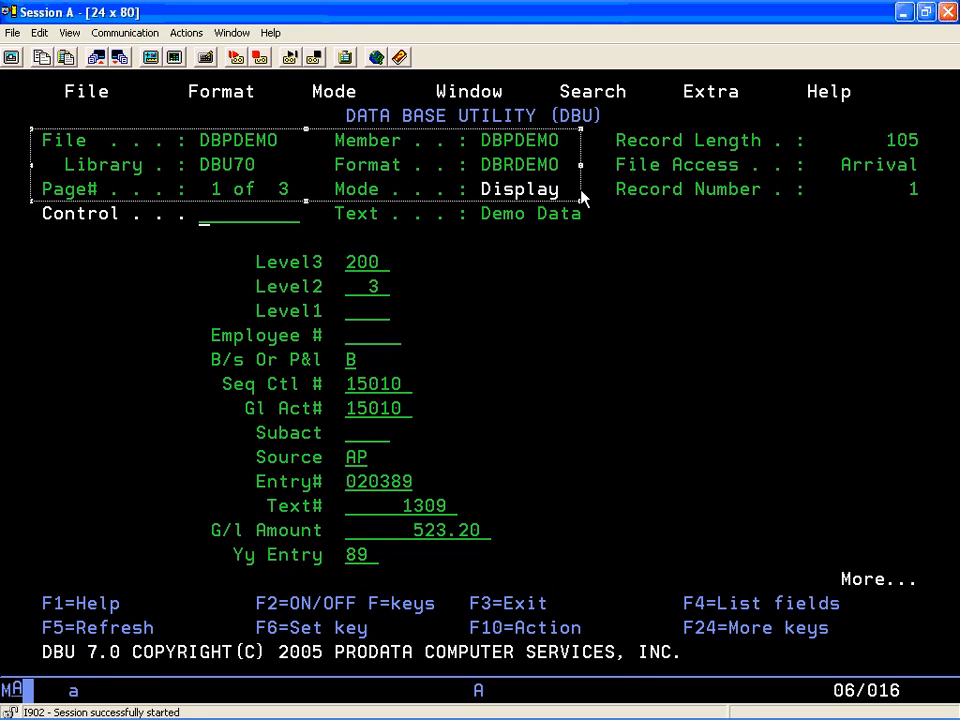
left_click_drag(581, 197, 585, 198)
left_click_drag(586, 199, 938, 193)
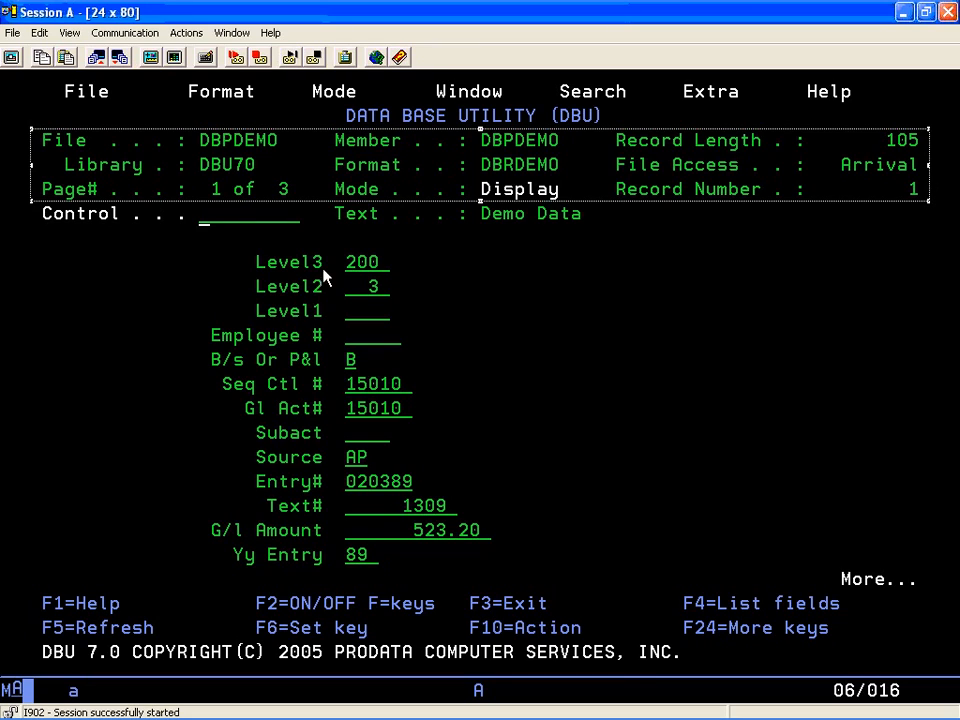
left_click(203, 221)
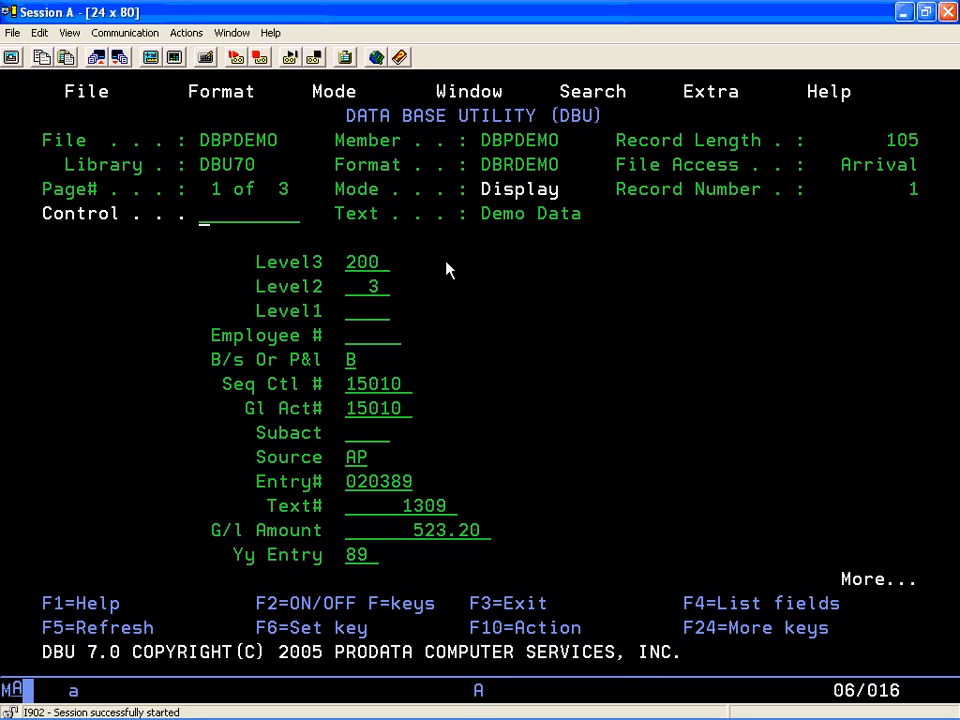
- View DBPDEMO as a multiple-record list and return to the single-record display
key("shift")
key("Return")
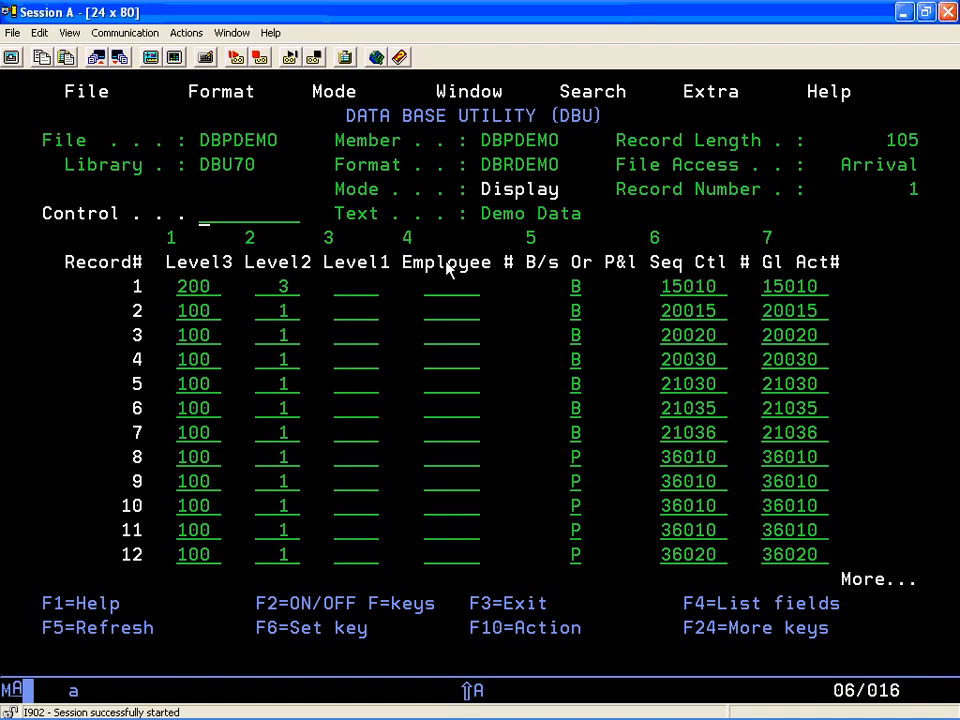
key("Page_Down")
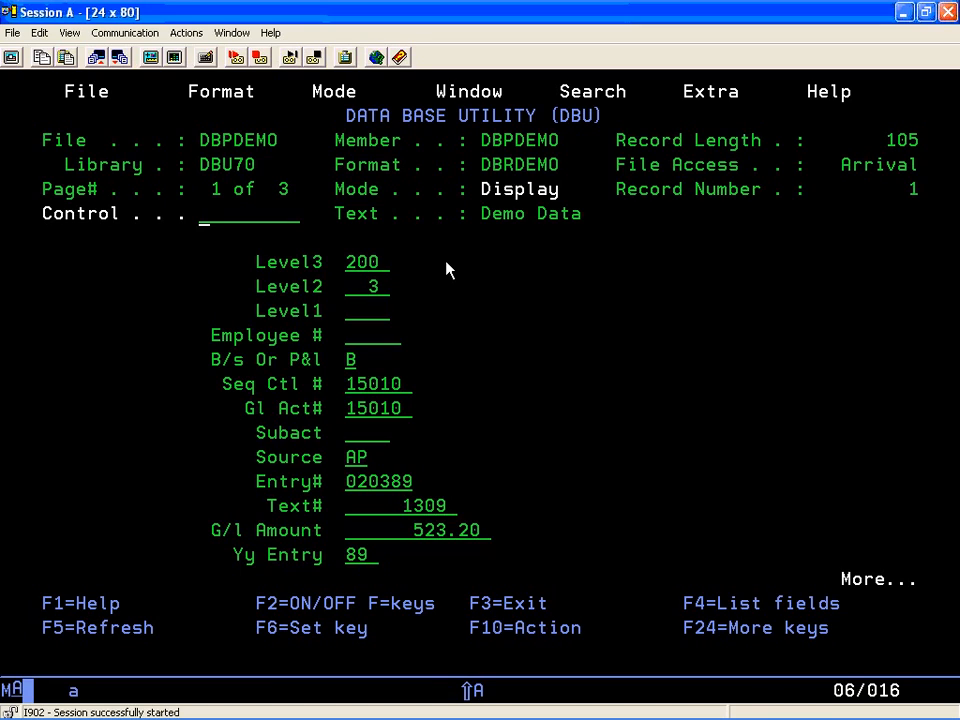
- View the record's fields in three columns, examine its page and record numbers, and return to the single-column layout
key("Page_Down")
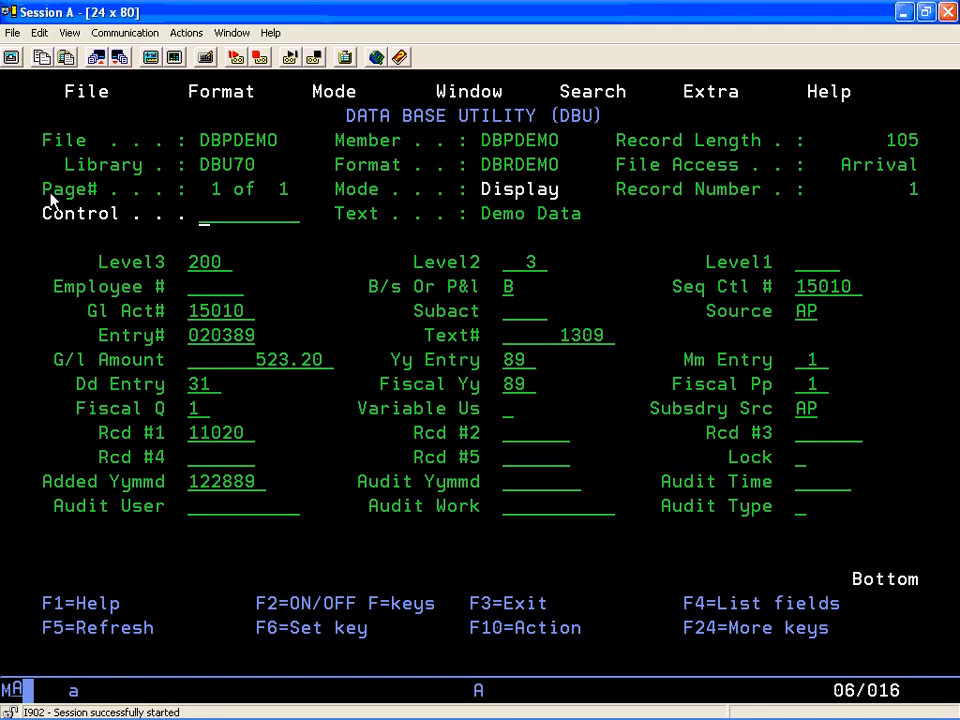
left_click_drag(42, 180, 289, 199)
left_click_drag(617, 203, 920, 207)
left_click(205, 229)
key("shift")
key("shift+F3")
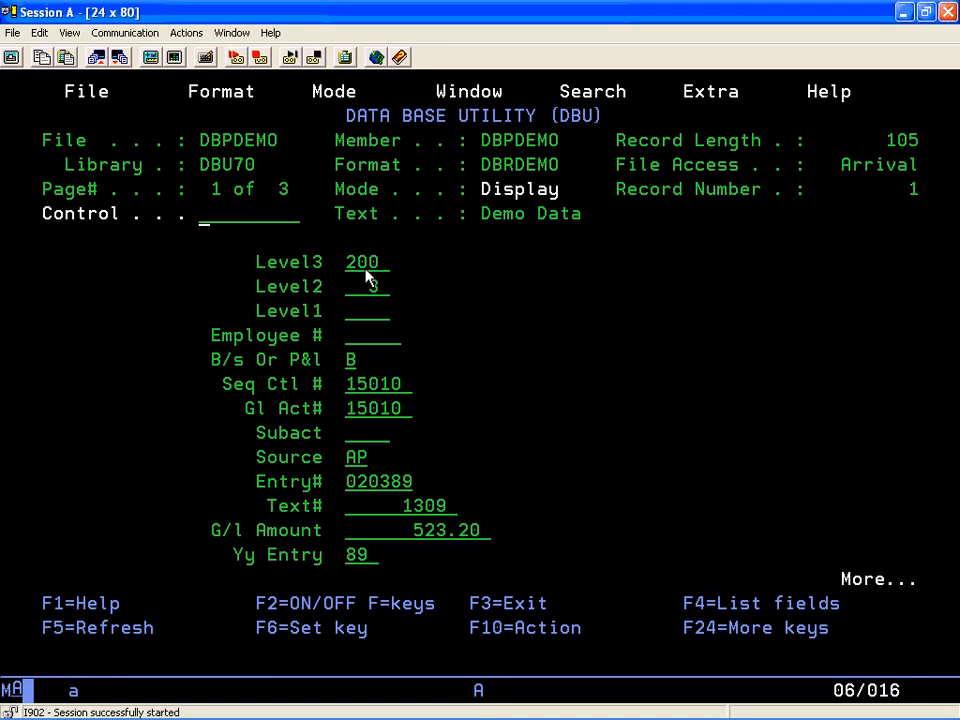
- Switch to Change mode with the control command CHG and check the mode shown in the header
type("CHG")
key("Return")
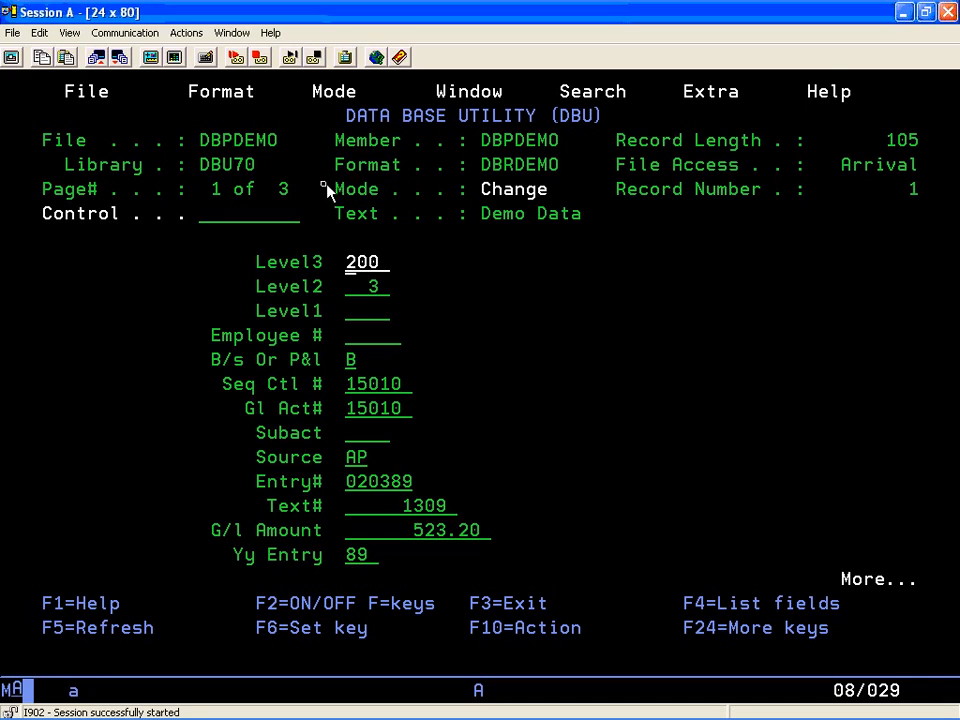
left_click_drag(324, 181, 570, 202)
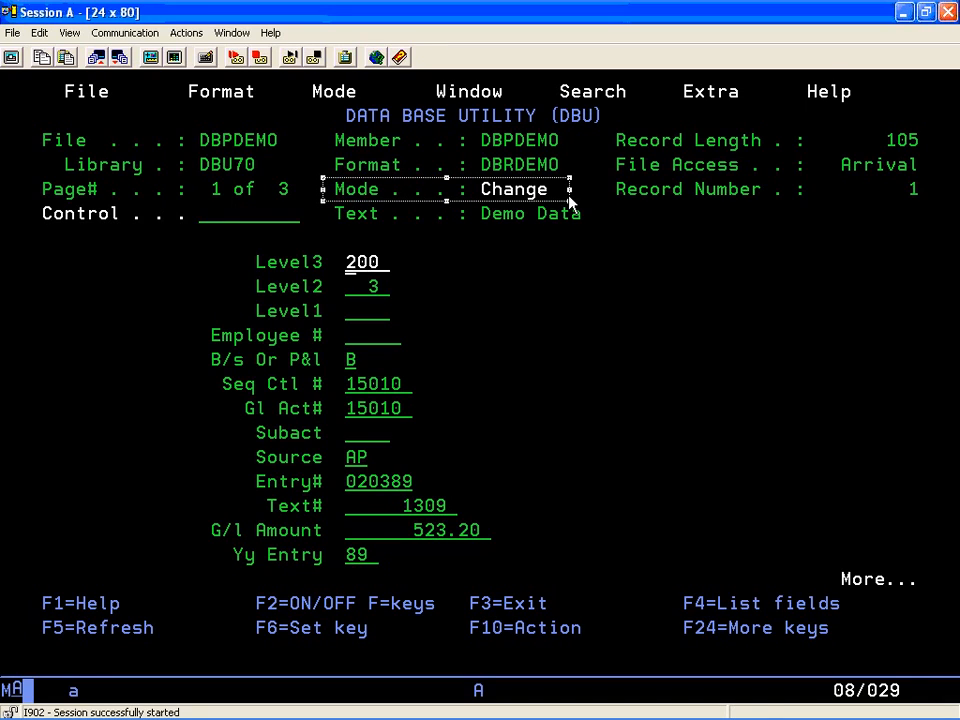
left_click(203, 220)
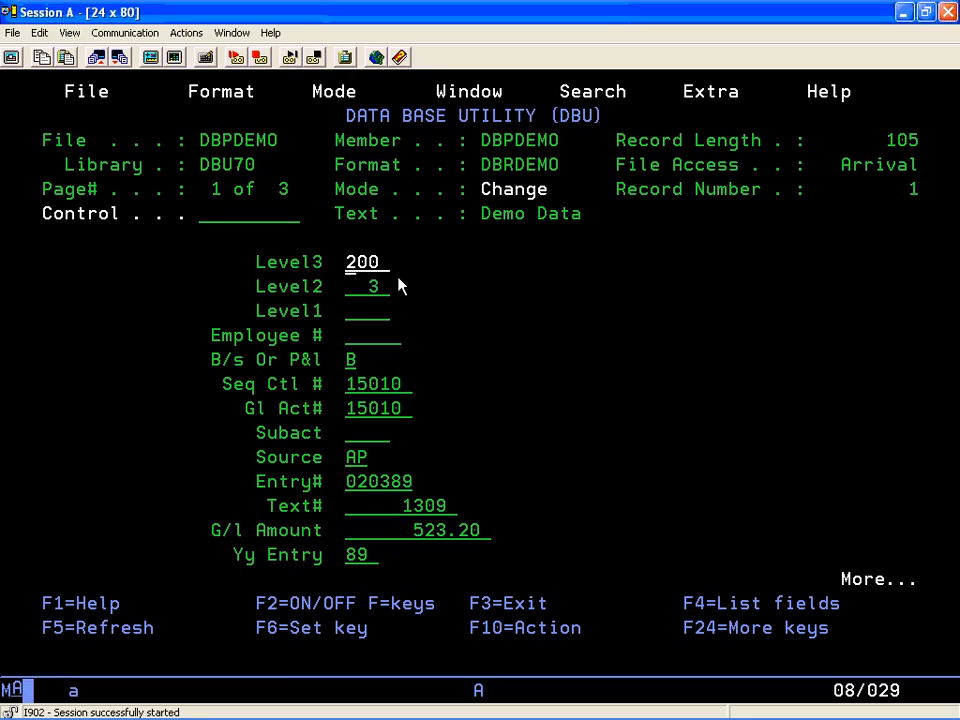
- Set Level3 to 100 and Level2 to 1 in record 1, and save the changed record
type("1")
key("Right")
key("Right")
key("Right")
key("Left")
key("Left")
key("Left")
key("Tab")
type("1")
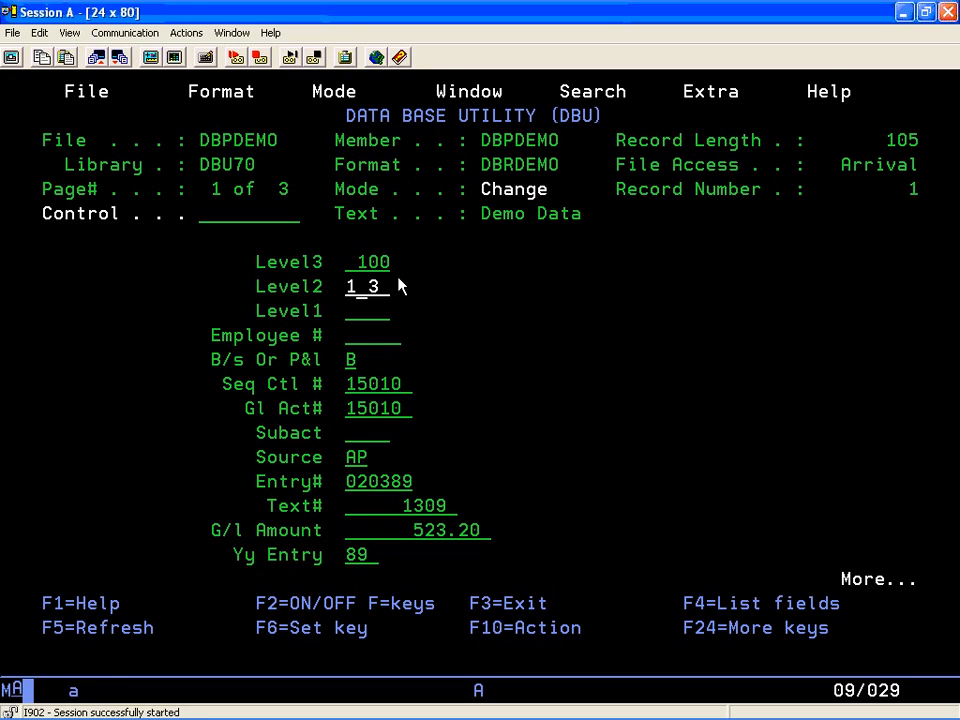
key("Right")
key("Tab")
key("Return")
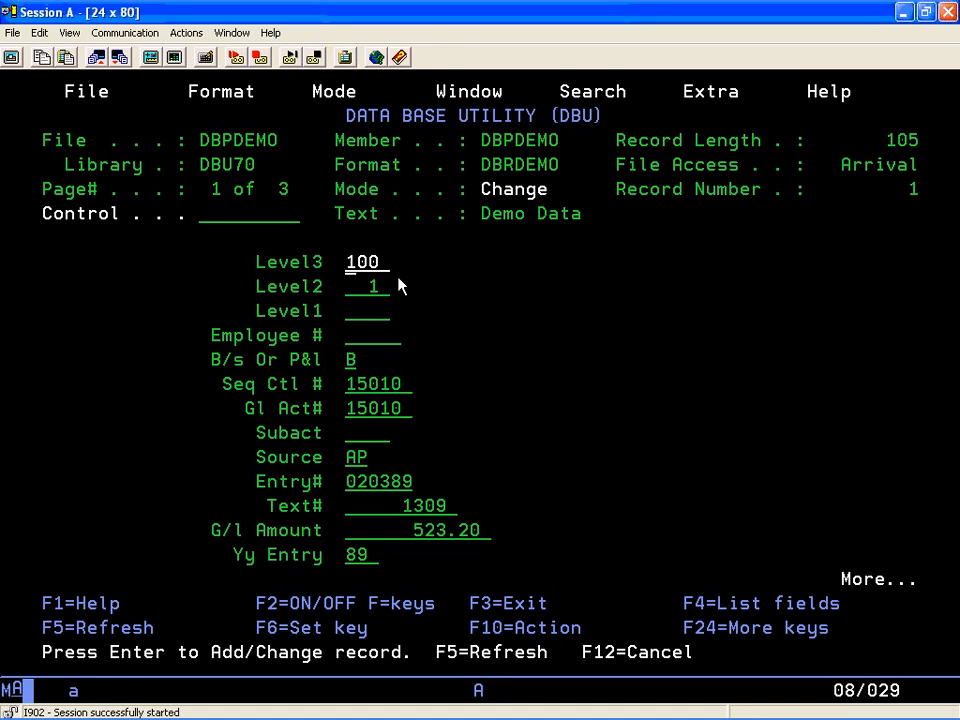
key("Return")
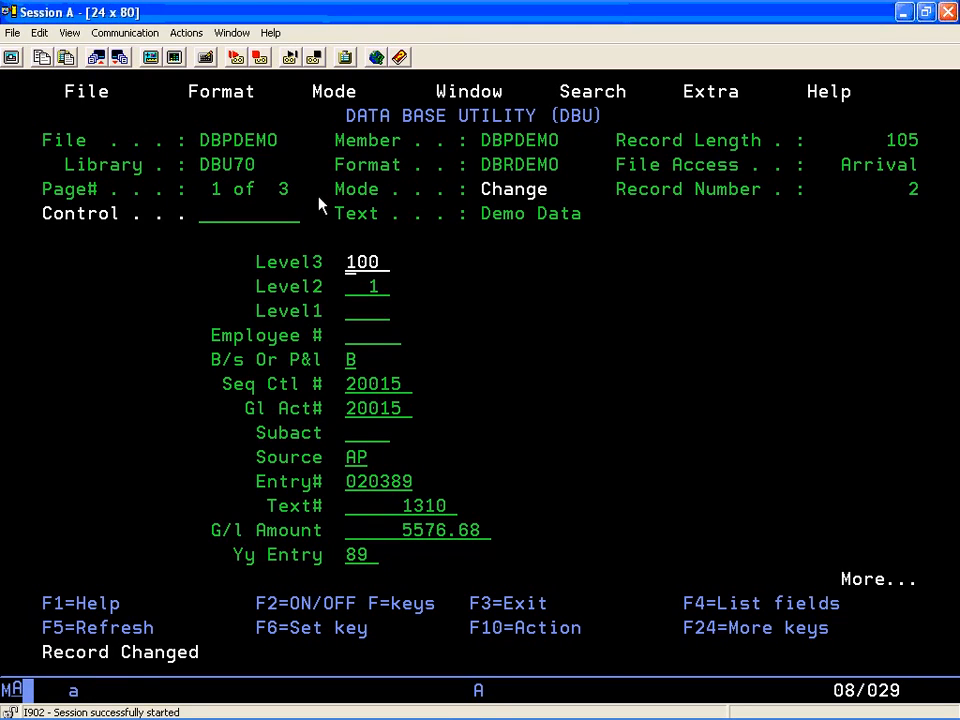
- Check the record number in the header and go back to the first record with the control command T
left_click_drag(616, 190, 920, 198)
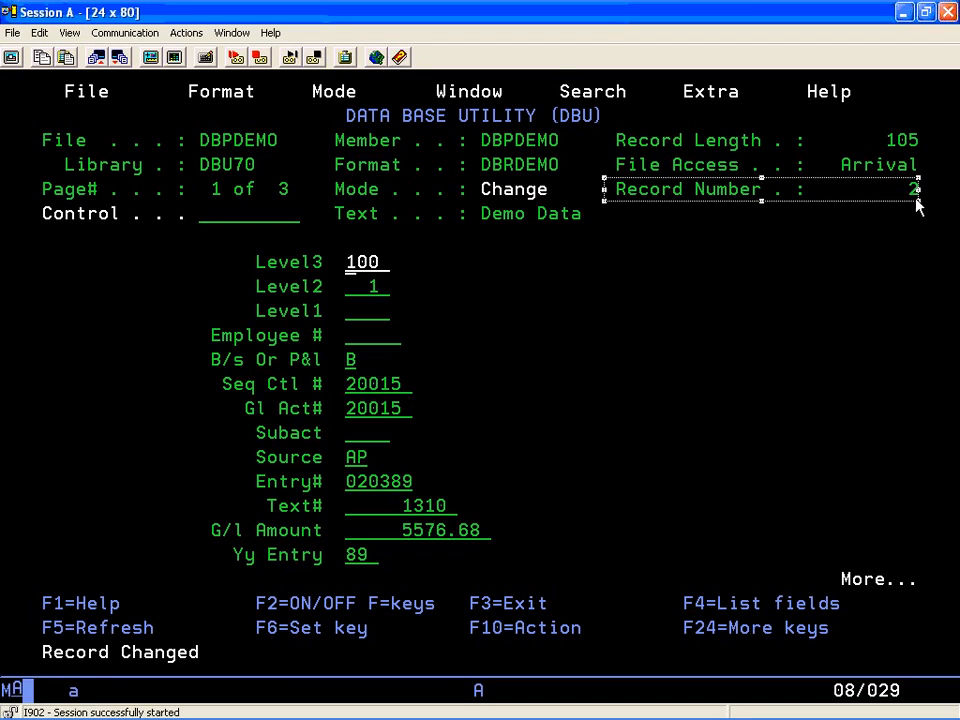
left_click(202, 226)
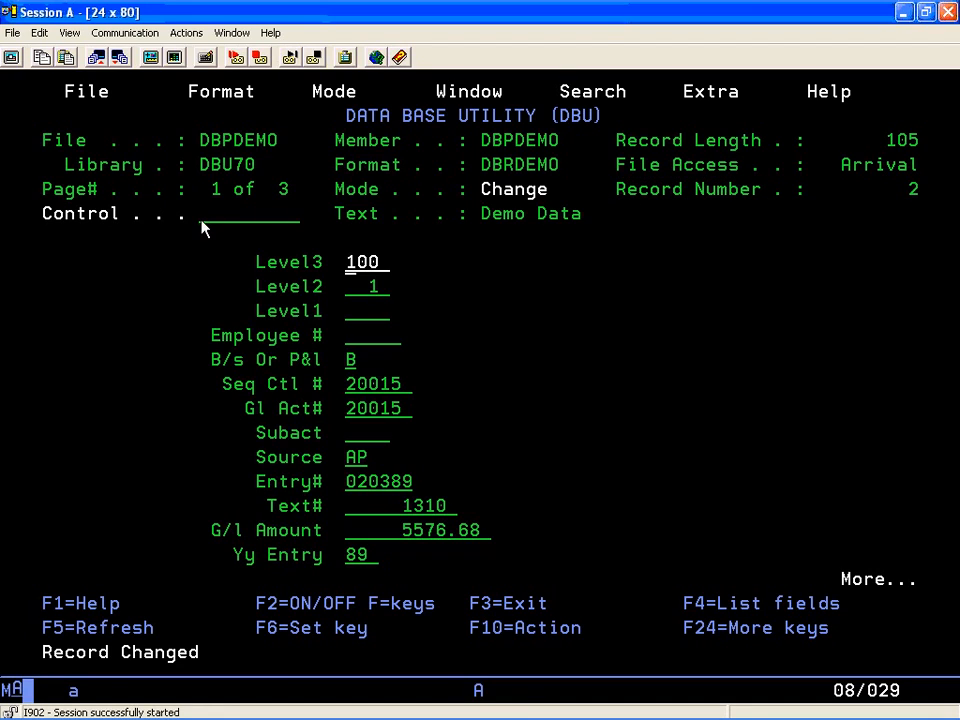
left_click(205, 226)
type("T")
key("Return")
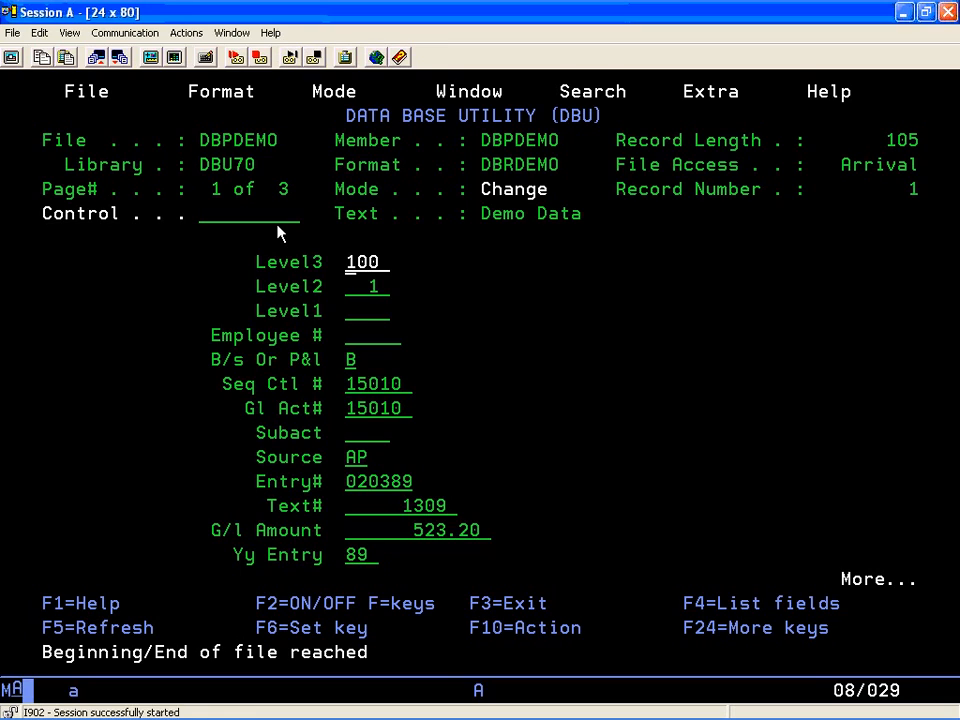
- Switch to Delete mode with the control command DLT and delete record 1 of DBPDEMO
left_click(202, 221)
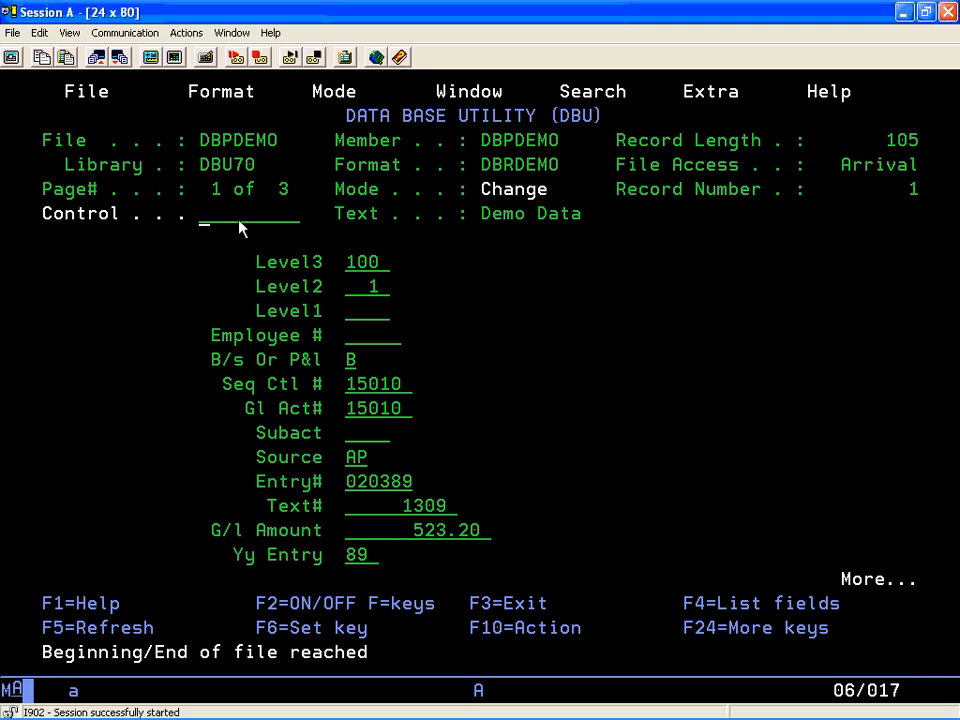
type("DLT")
key("Return")
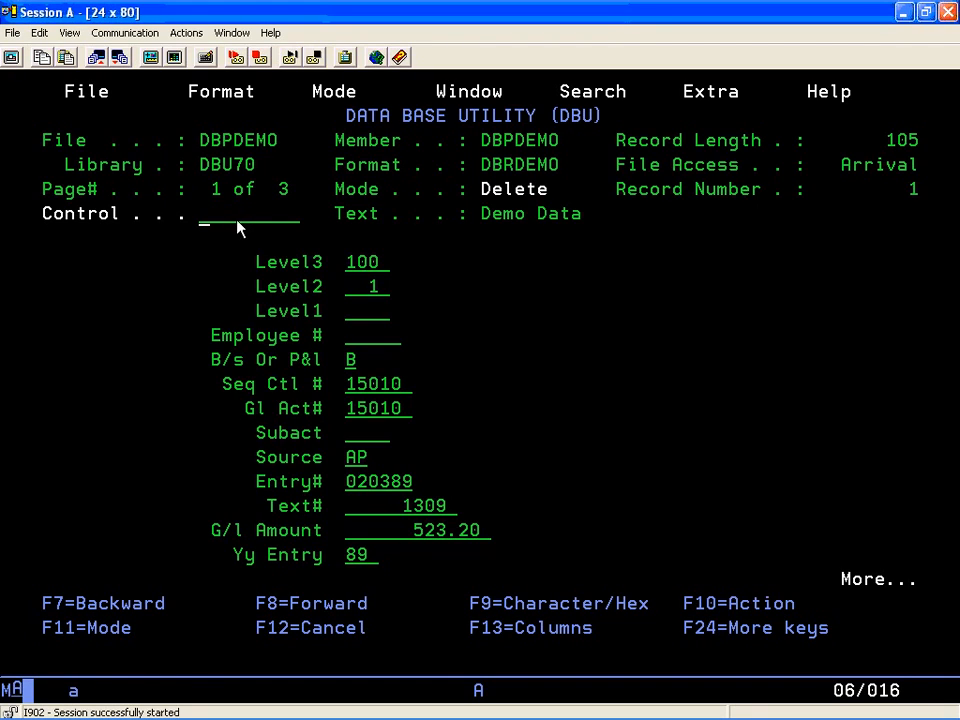
left_click_drag(336, 194, 543, 199)
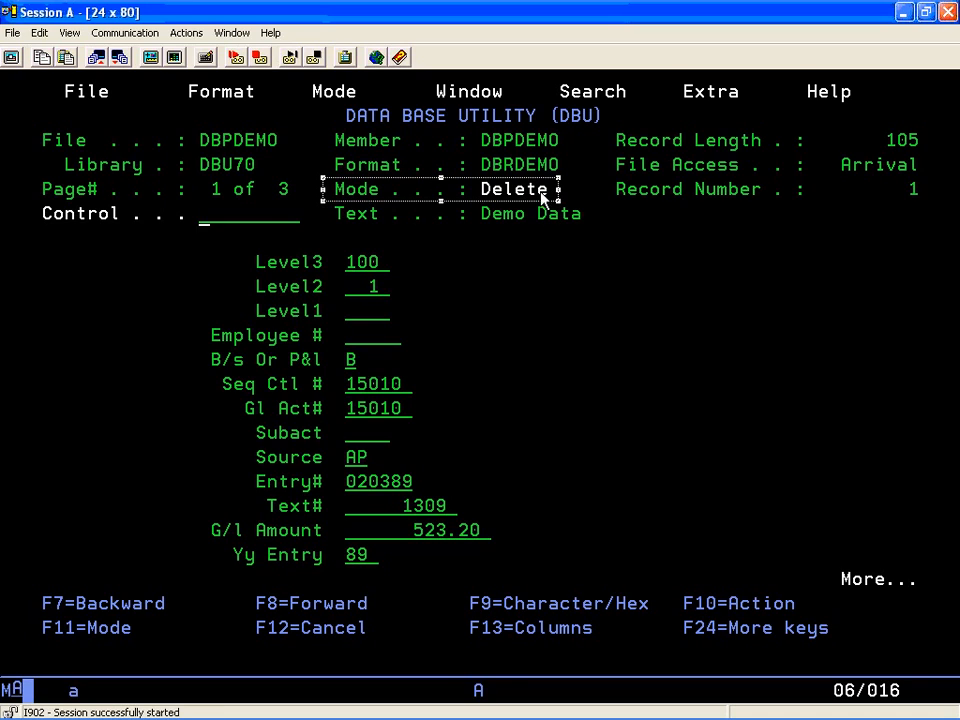
left_click(206, 227)
key("Return")
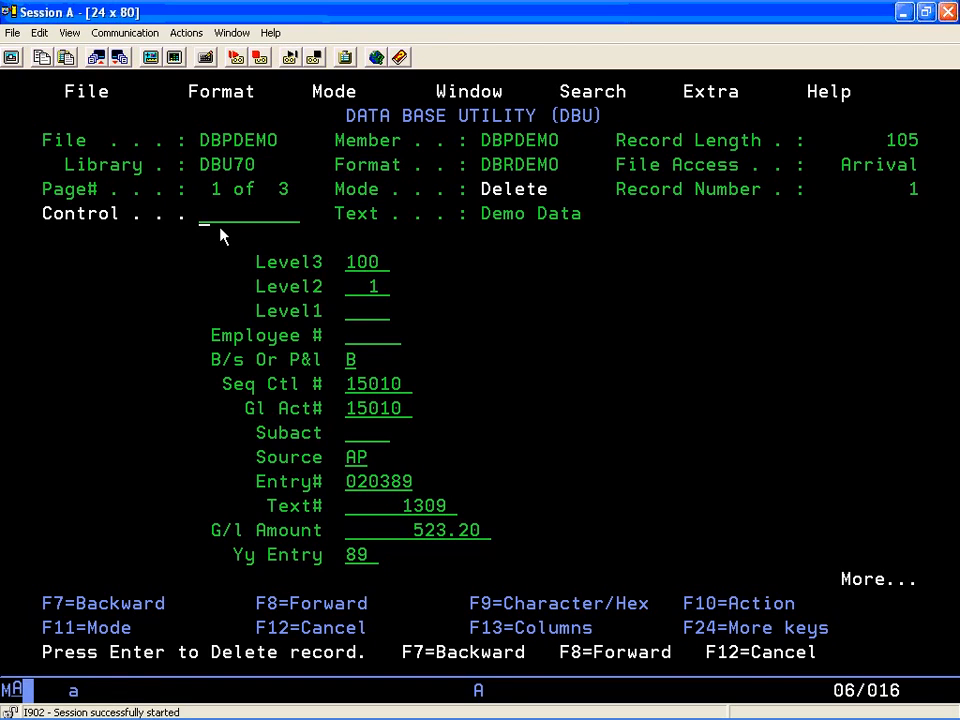
key("Return")
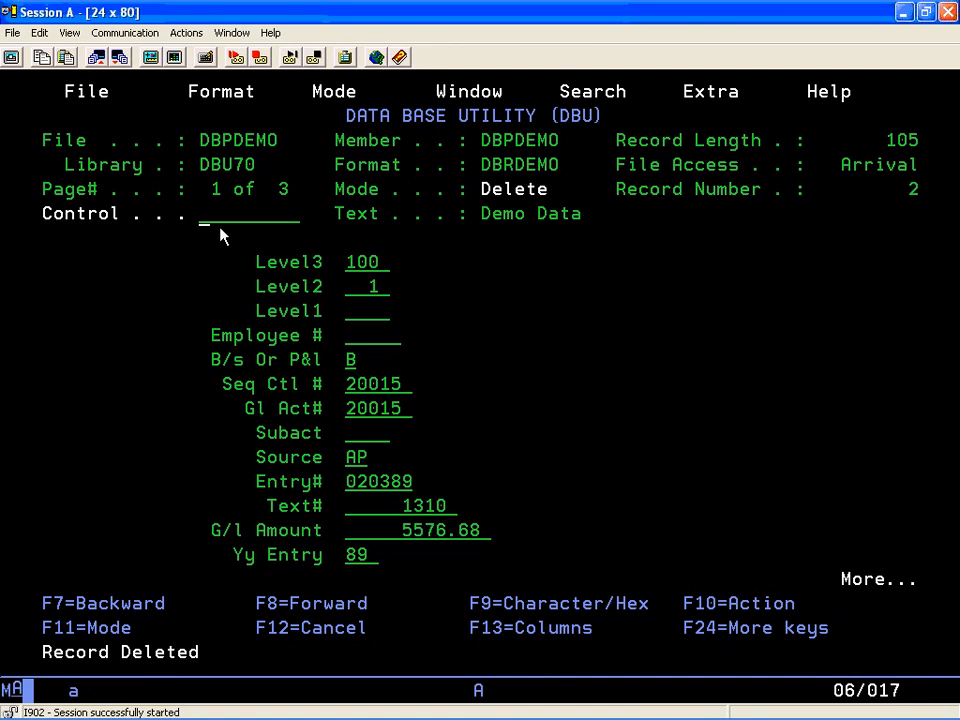
- Go to the top of DBPDEMO with the control command T and leave the file for the DBU Menu
type("T")
key("Return")
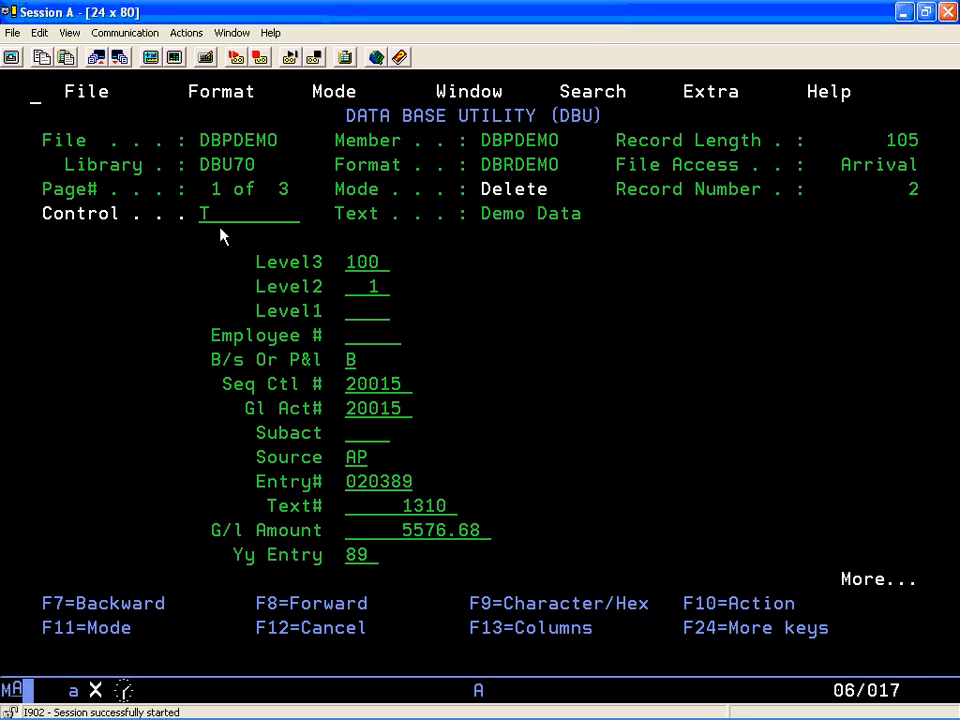
key("Return")
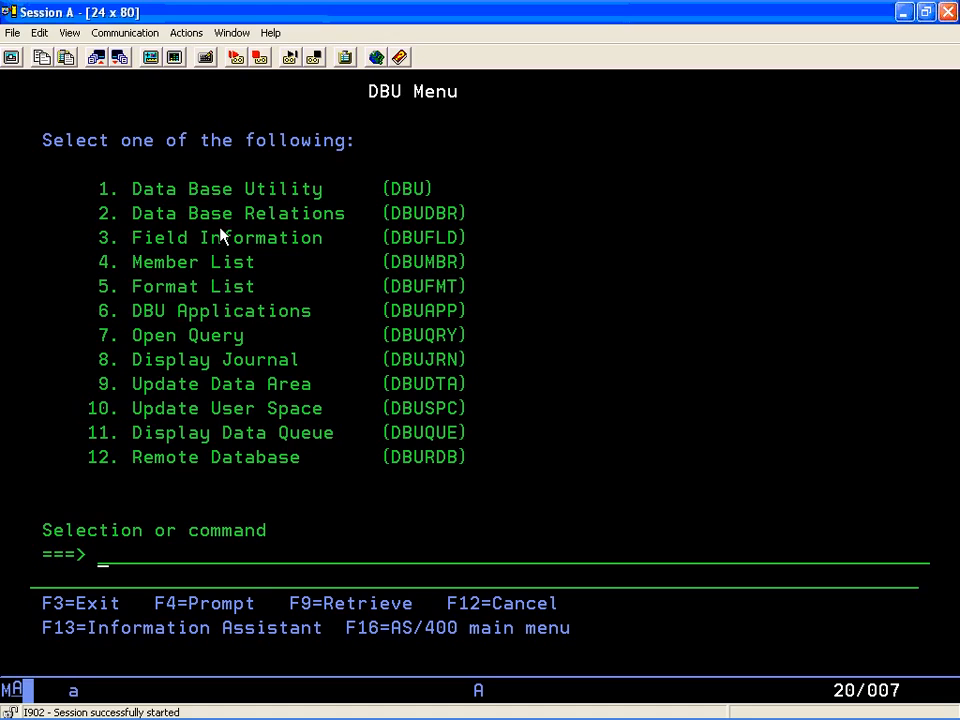
- Reopen the file with the command DBU DBPDEMO and check the record number in the header
type("DBU DBPD")
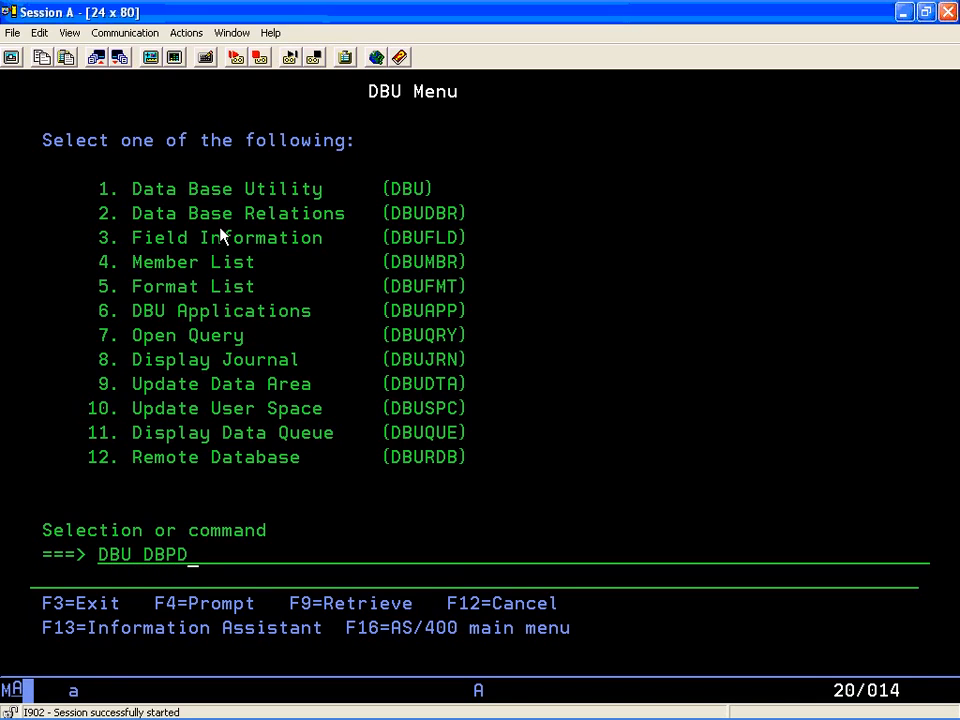
type("EMO")
key("Return")
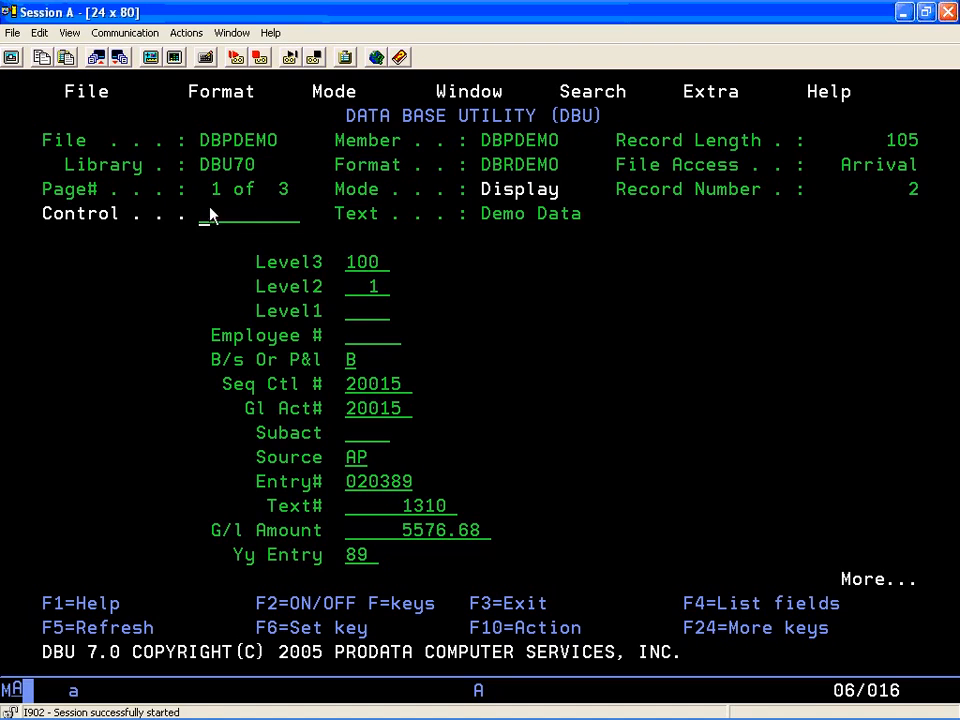
left_click_drag(614, 179, 929, 201)
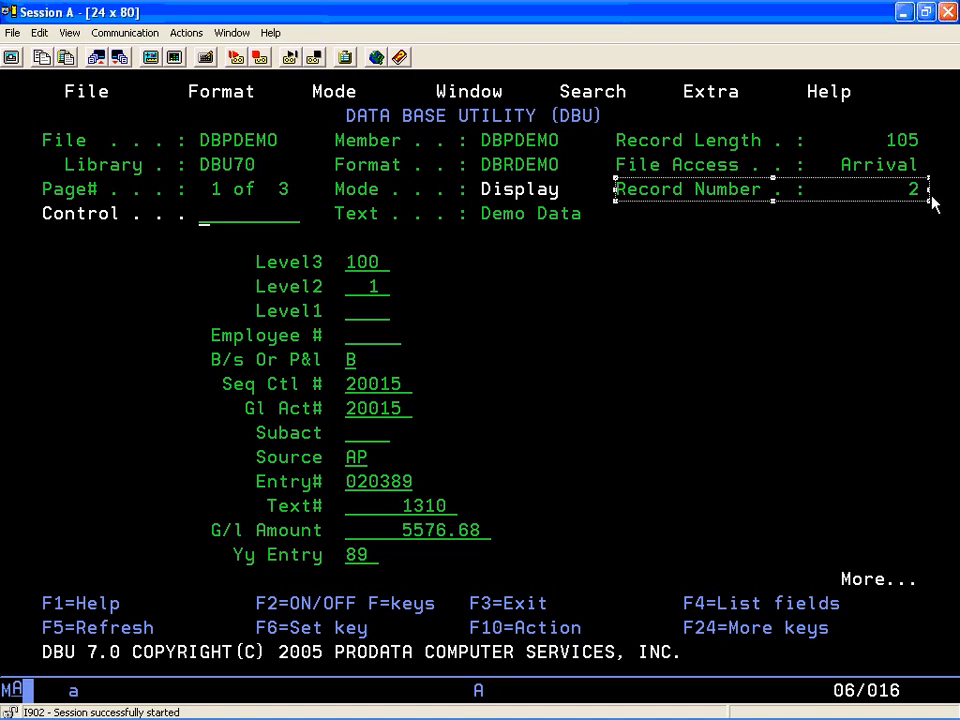
left_click(202, 230)
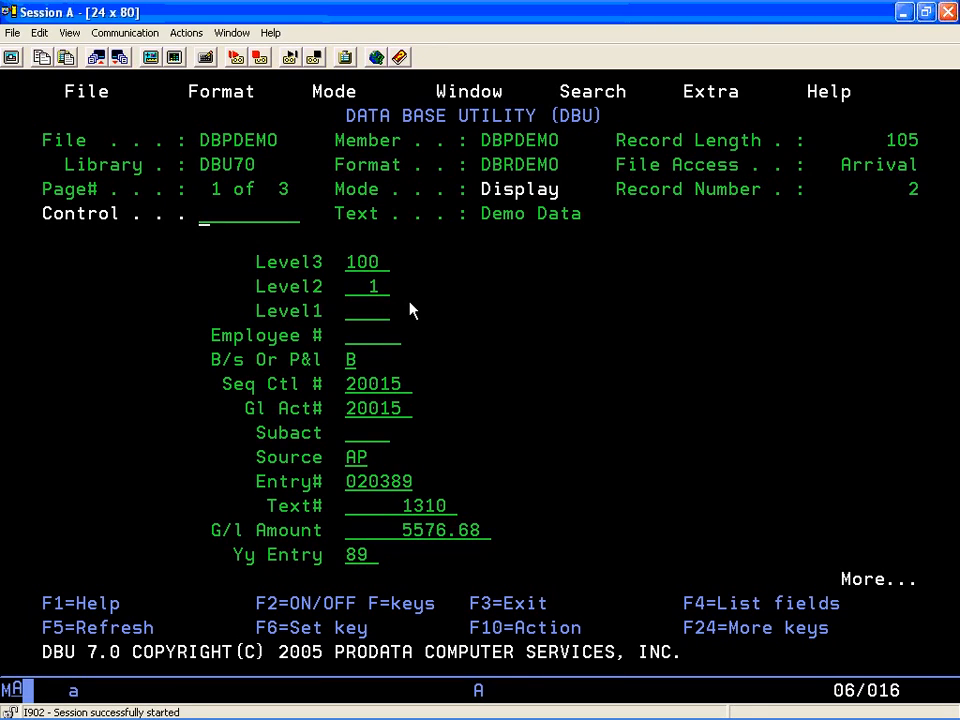
- Turn on Reactivate Deleted Records with the control command RDR and option 1
key("Right")
type("RDR")
key("Return")
type("1")
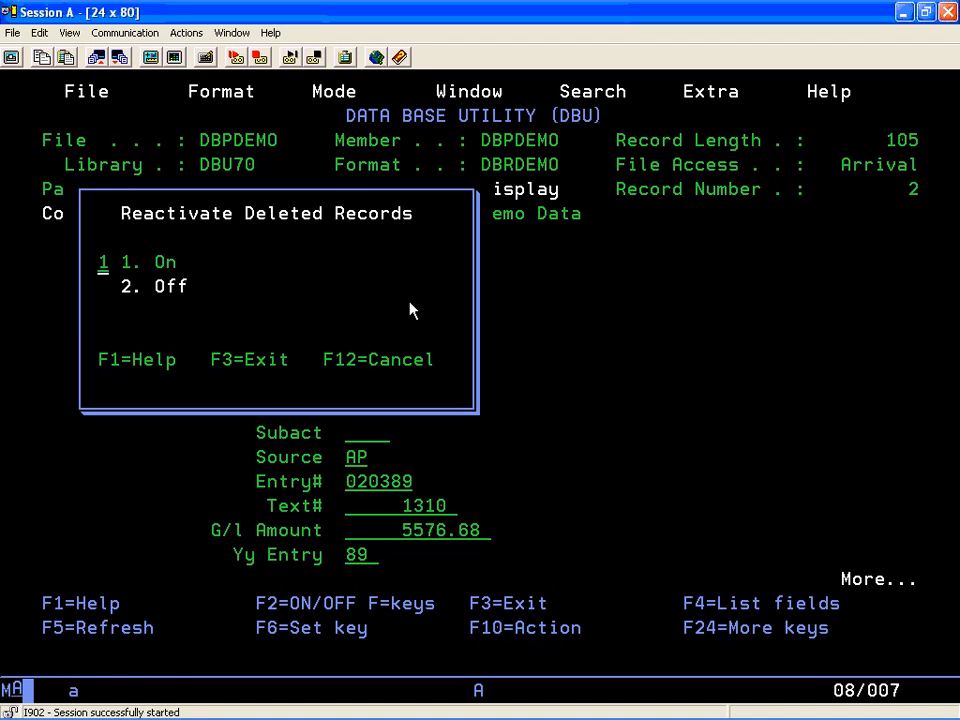
key("Return")
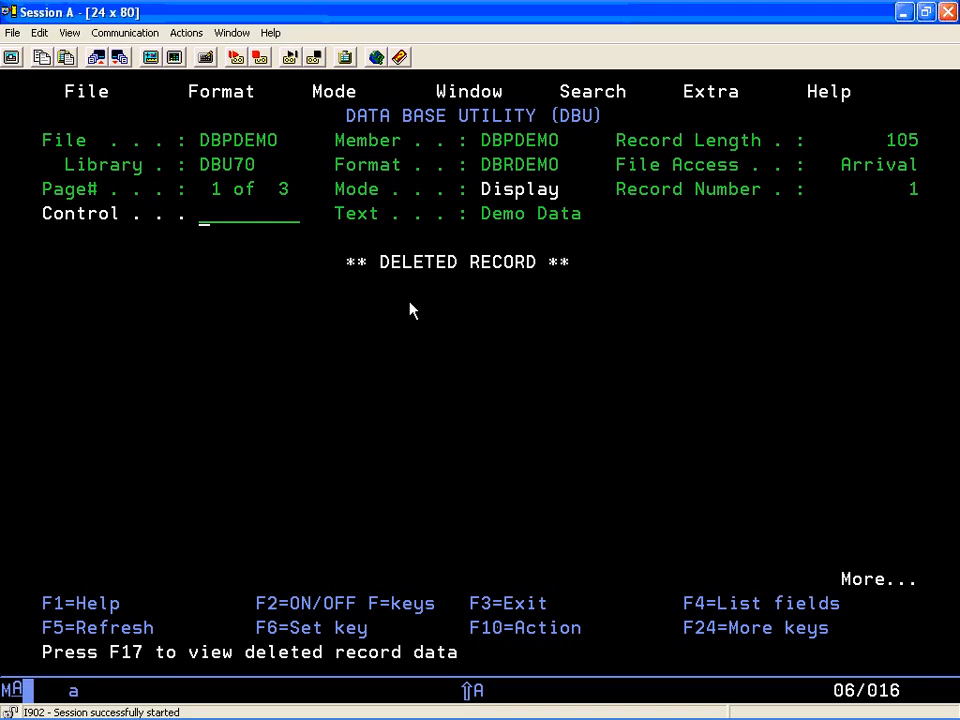
- View the data of deleted record 1, reactivate it, and return to the first record with the control command T
key("shift+F5")
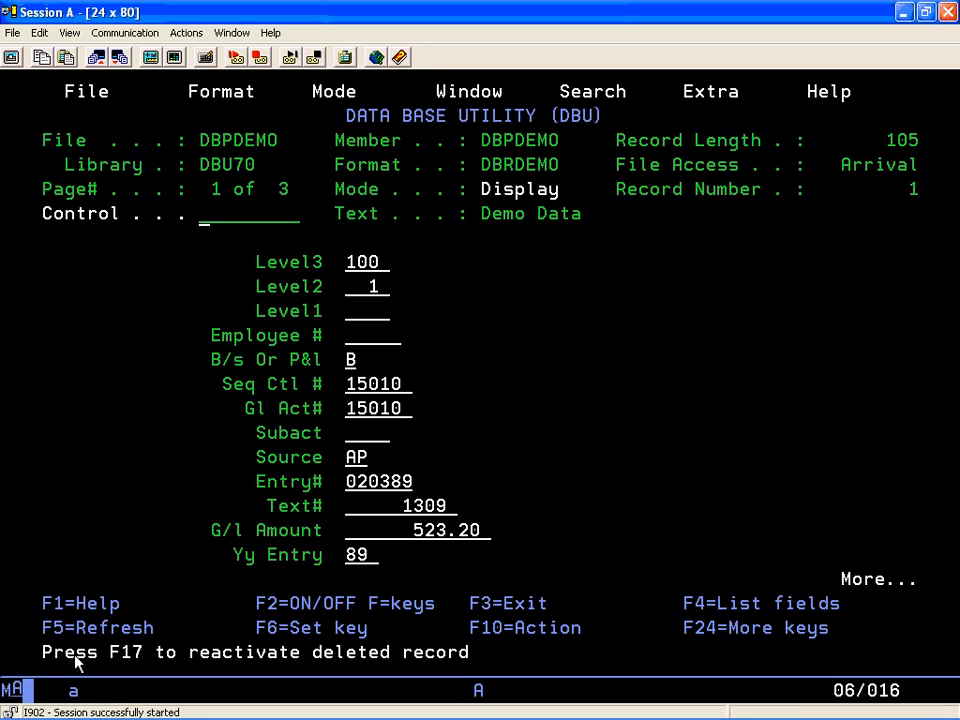
key("shift")
key("Page_Down")
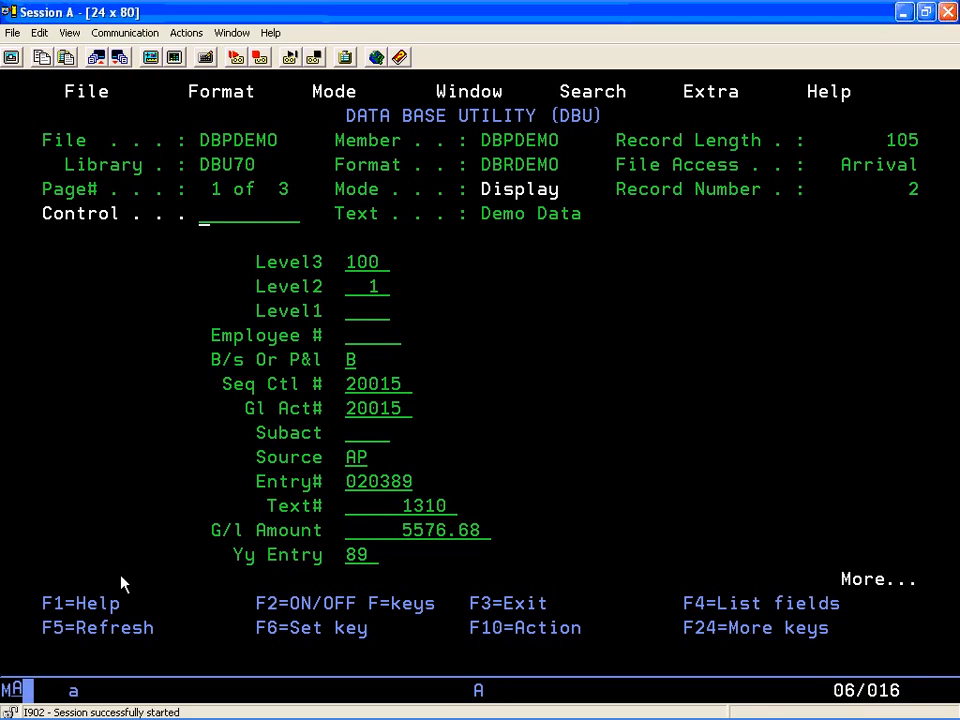
key("Right")
type("T")
key("Return")
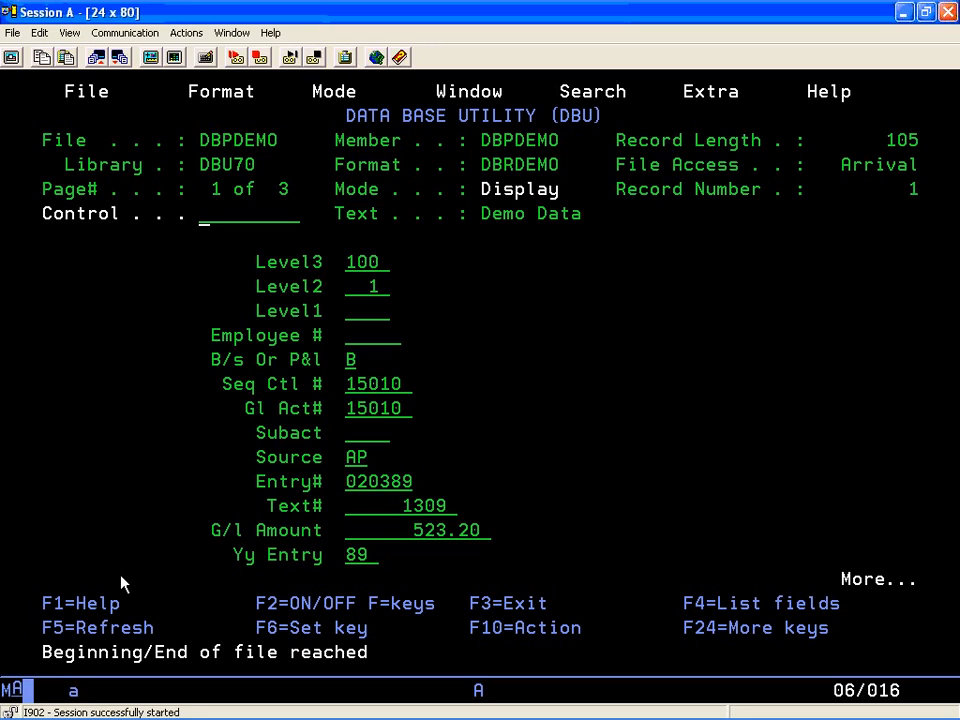
- Open Define Search/Replace and pick GLAMT (G/l Amount) from the field list as the search field
key("shift")
key("shift+F12")
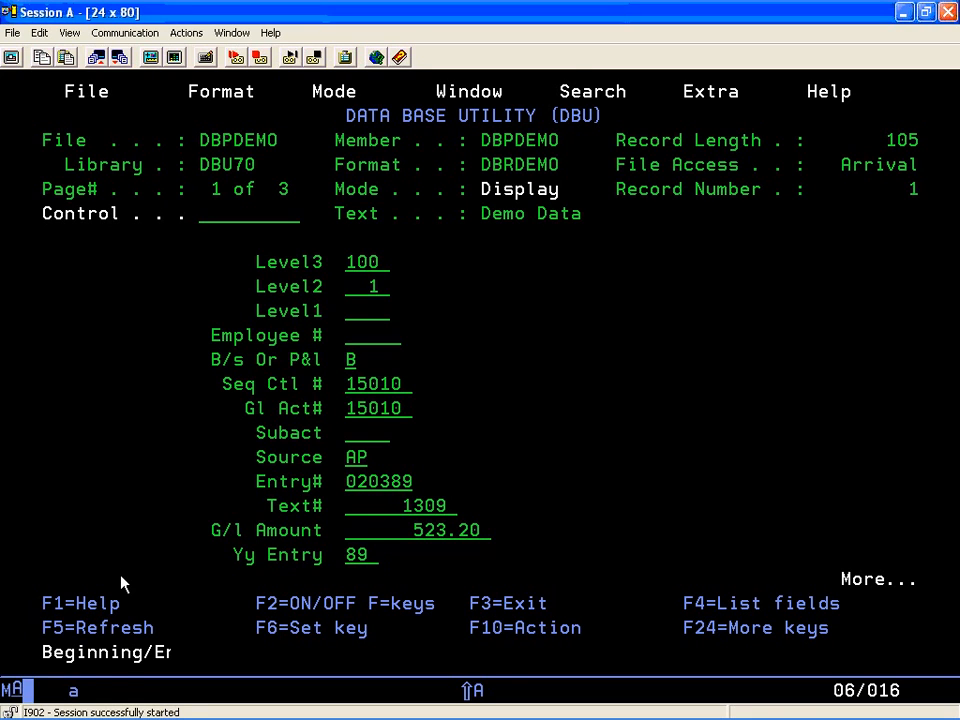
key("shift+F2")
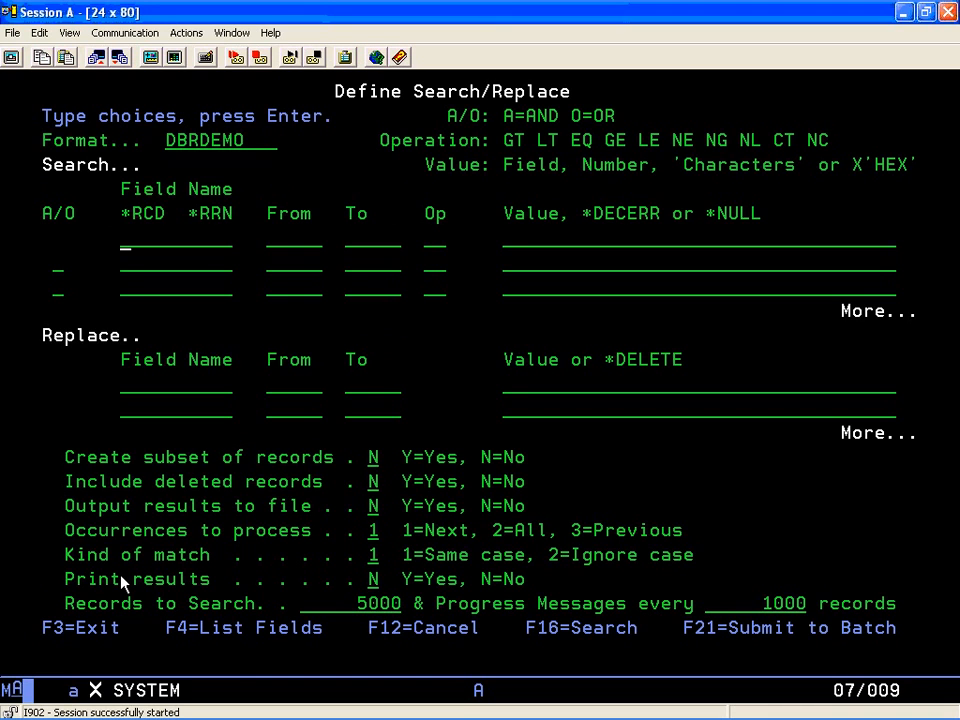
key("F4")
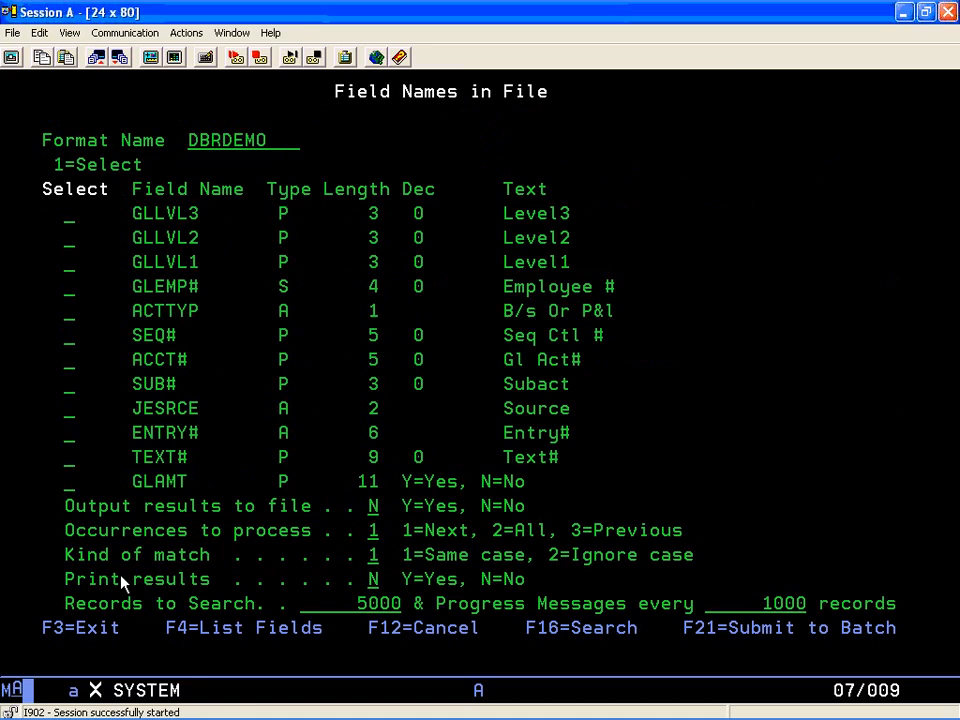
key("Down")
key("Down")
key("Down")
key("Down")
key("Down")
key("Down")
key("Down")
key("Down")
key("Down")
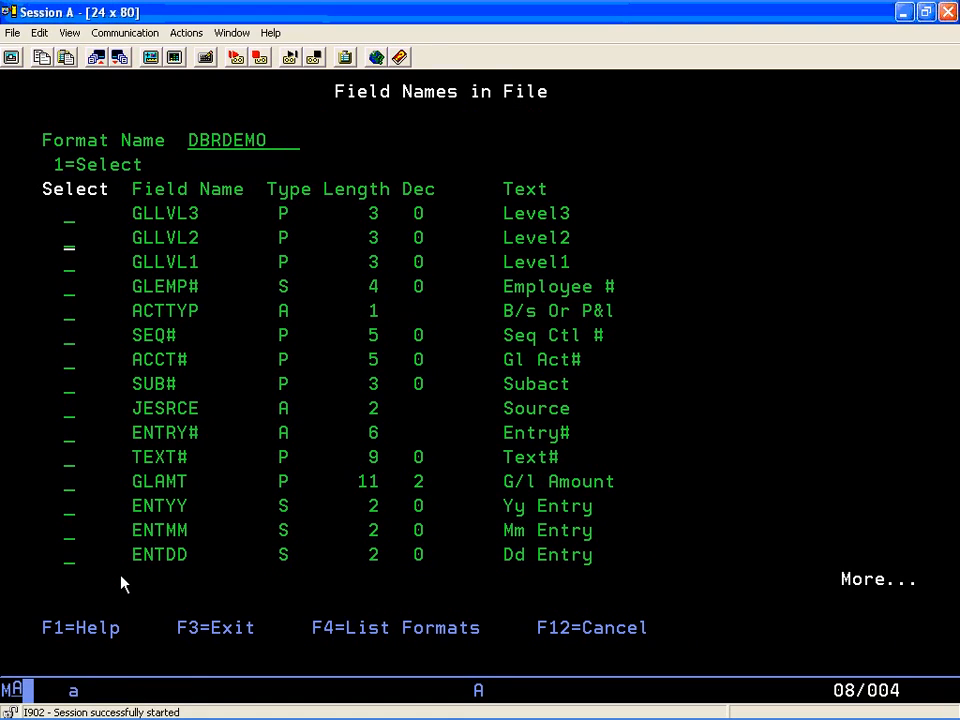
key("Down")
key("Down")
key("Up")
type("1")
key("Return")
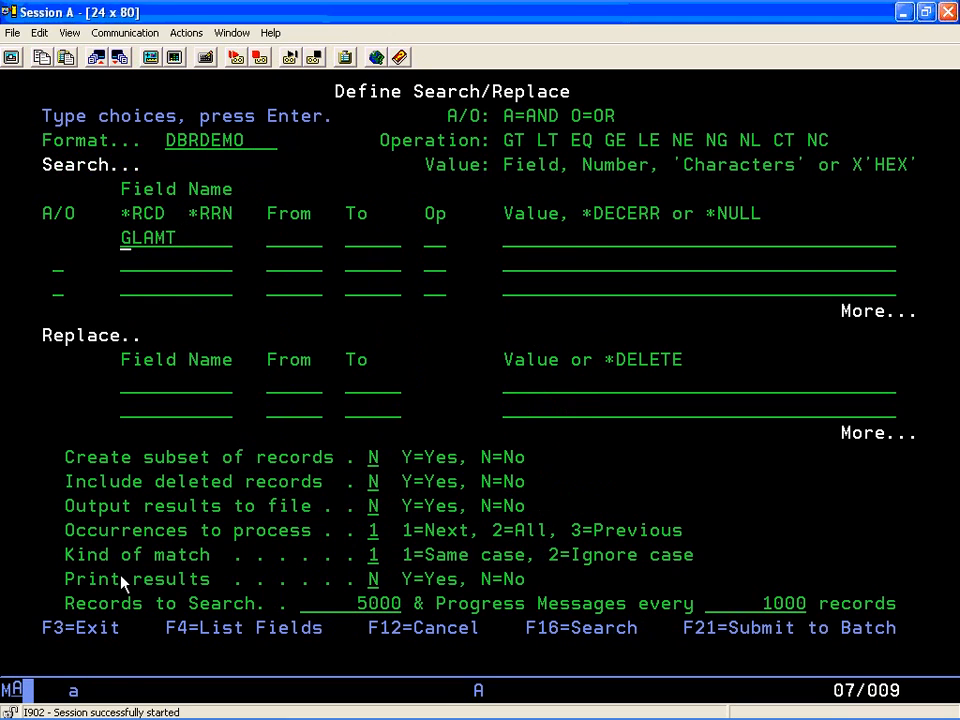
- Define the search condition for GLAMT with the operation NE and the value 0
key("Tab")
key("Tab")
key("Tab")
type("NE'")
key("BackSpace")
type("0")
key("Tab")
- Set Create subset of records to Y and run the search to build the data subset
key("Down")
key("Down")
key("Down")
key("Down")
key("Down")
key("Down")
key("Down")
key("Down")
key("Down")
key("Down")
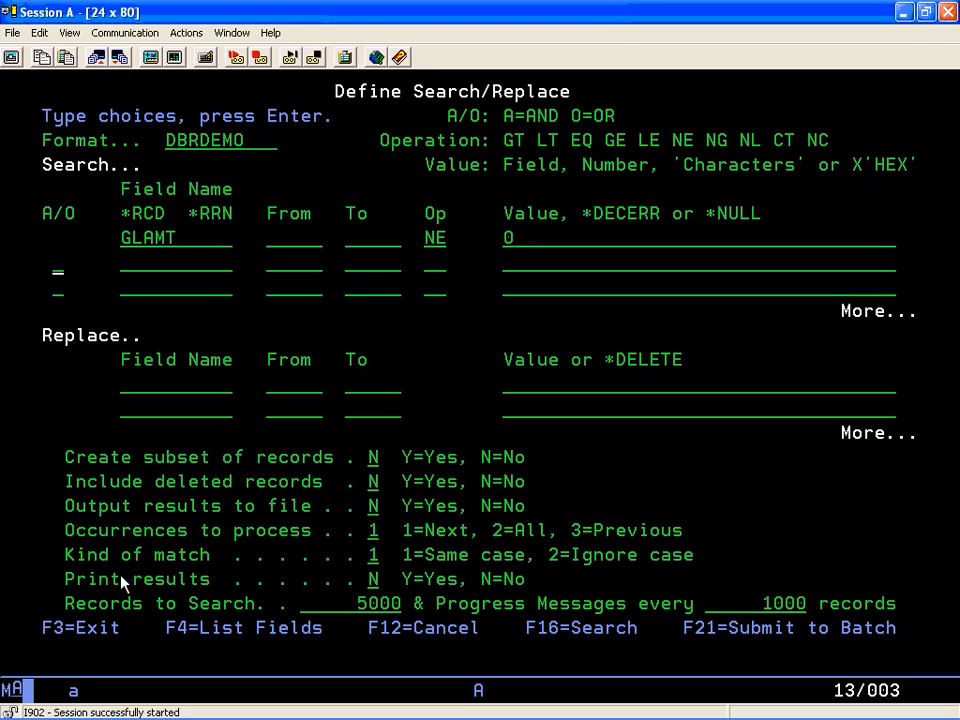
key("Up")
key("Up")
type("Y")
key("Down")
key("Tab")
key("Tab")
type("2")
key("Return")
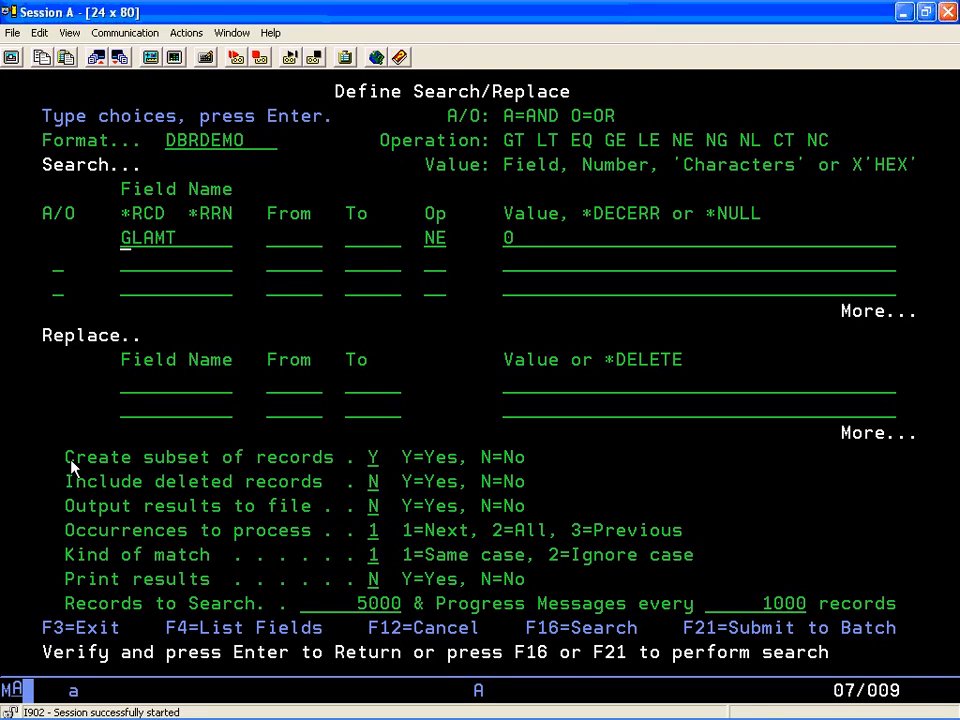
key("shift")
key("shift+F4")
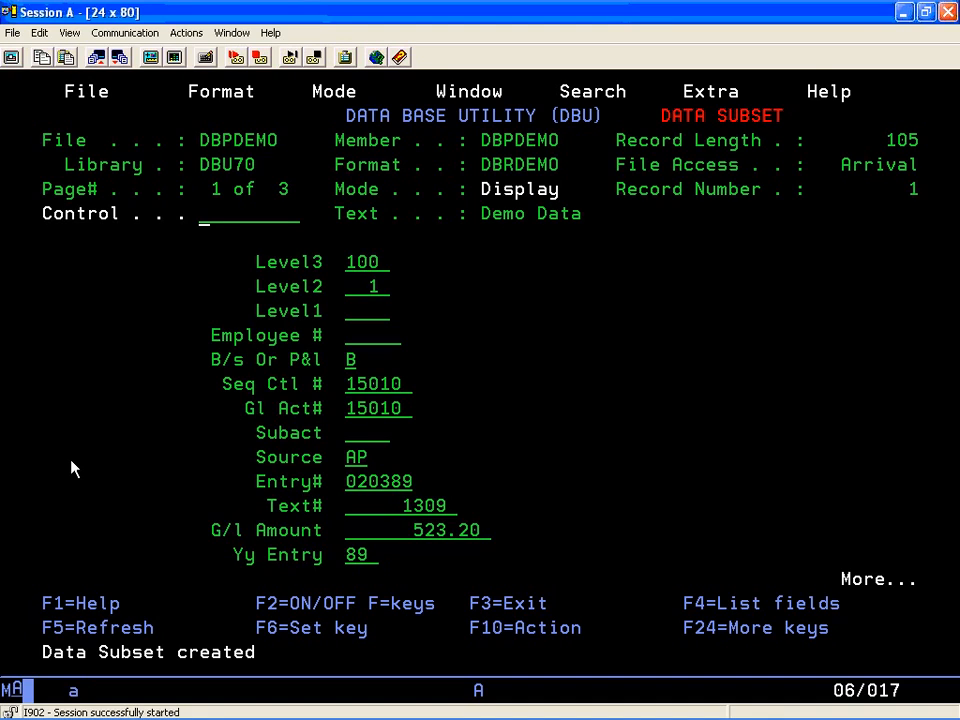
- Jump to the end of the data subset with the control command B and page back to record 1 in the columns format
type("B")
key("Return")
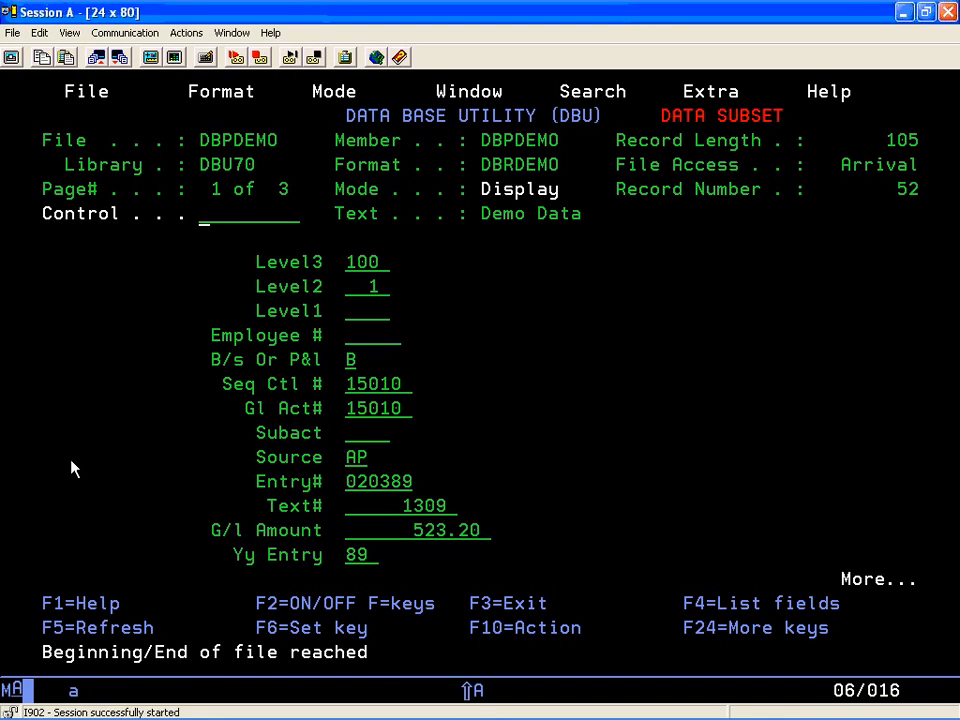
key("Return")
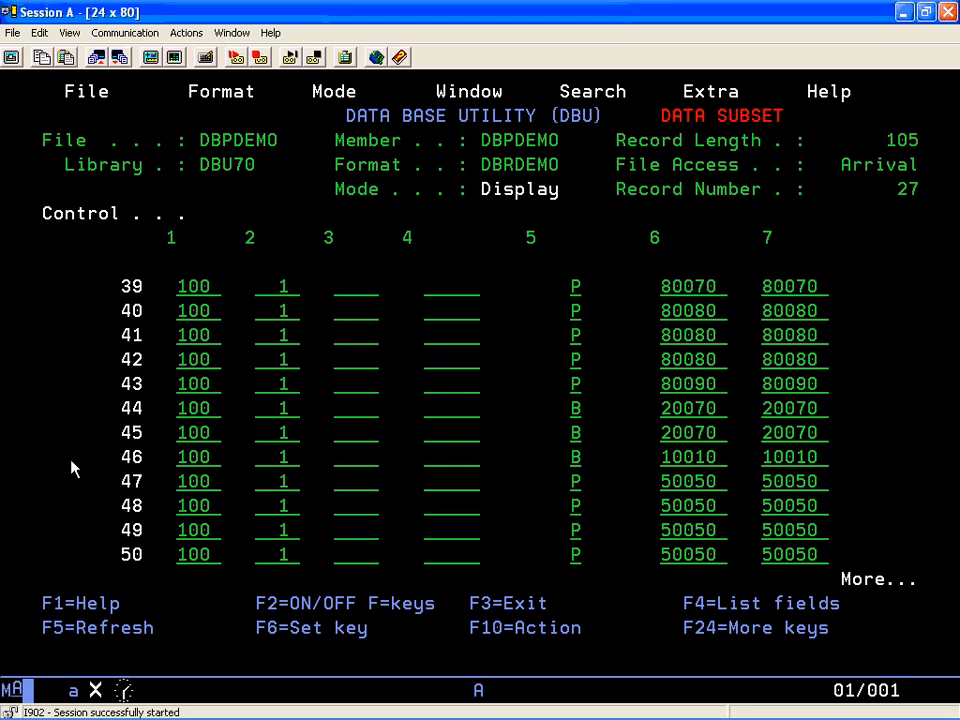
key("Page_Up")
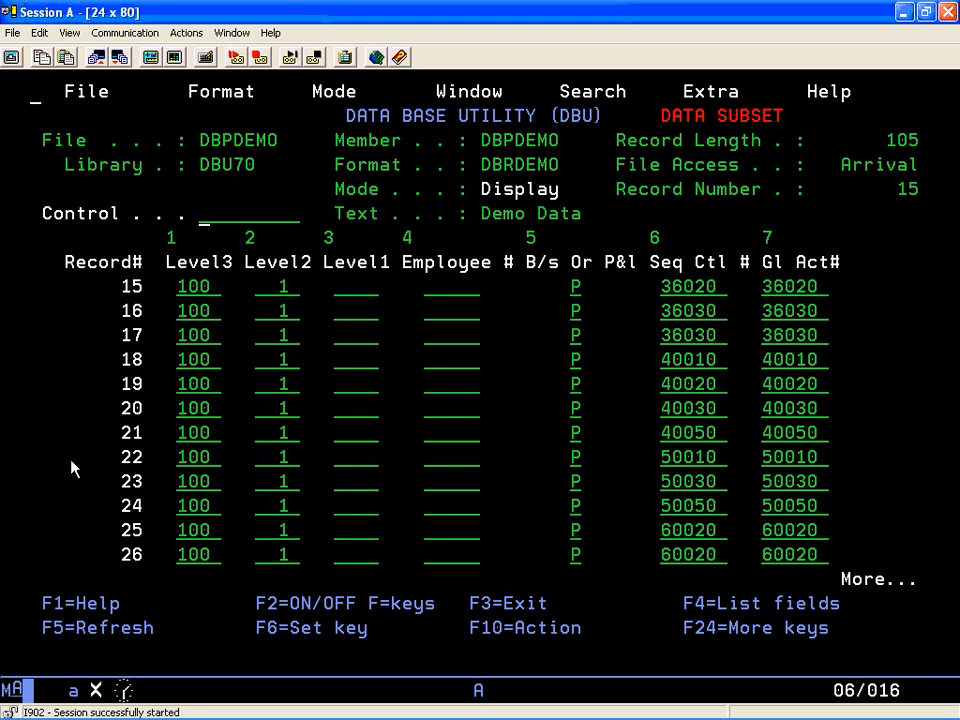
key("Page_Up")
key("Page_Up")
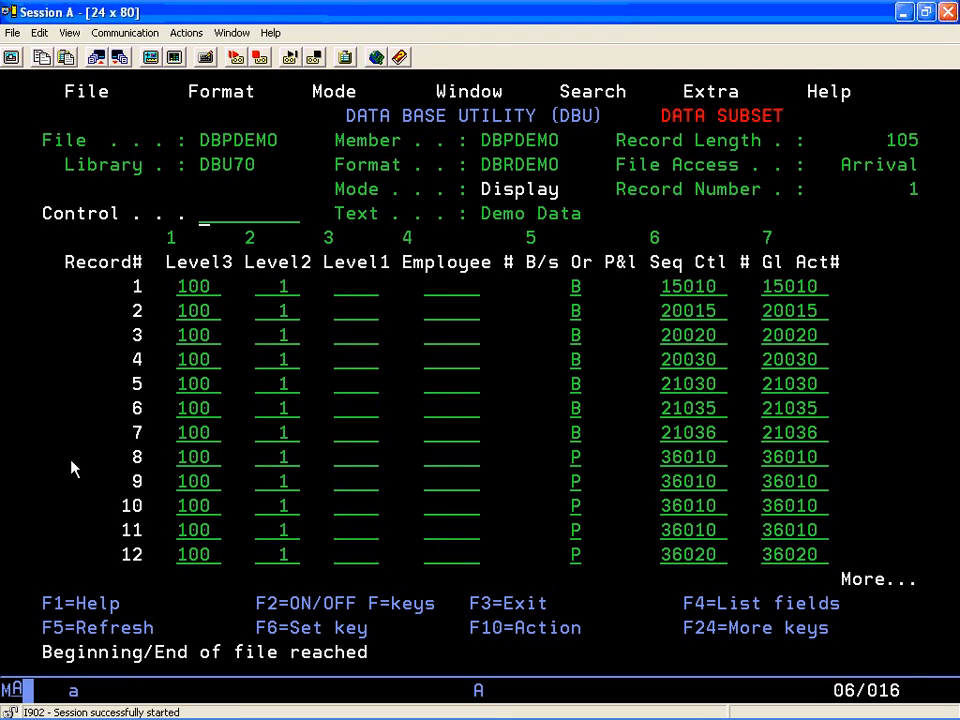
- In Define Search/Replace, set Create subset of records to N, Output results to file to Y and Occurrences to process to 2
key("shift")
key("shift+F2")
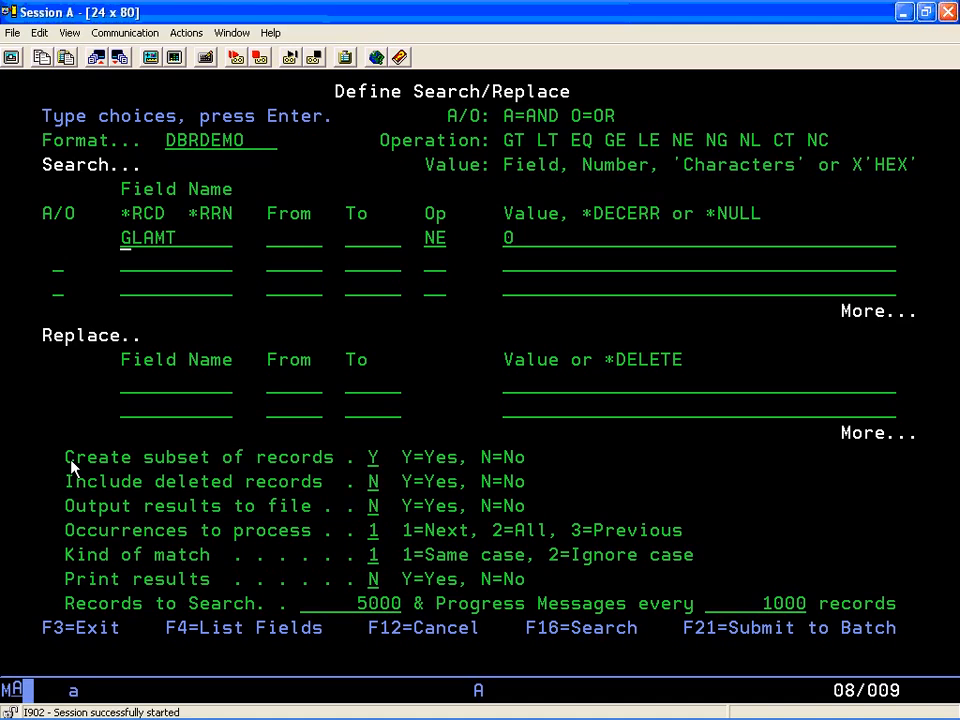
key("Down")
key("Down")
key("Down")
key("Down")
key("Down")
key("Down")
key("Down")
key("Down")
key("Tab")
key("Down")
key("Down")
key("Up")
type("NY")
key("Down")
key("Down")
key("Return")
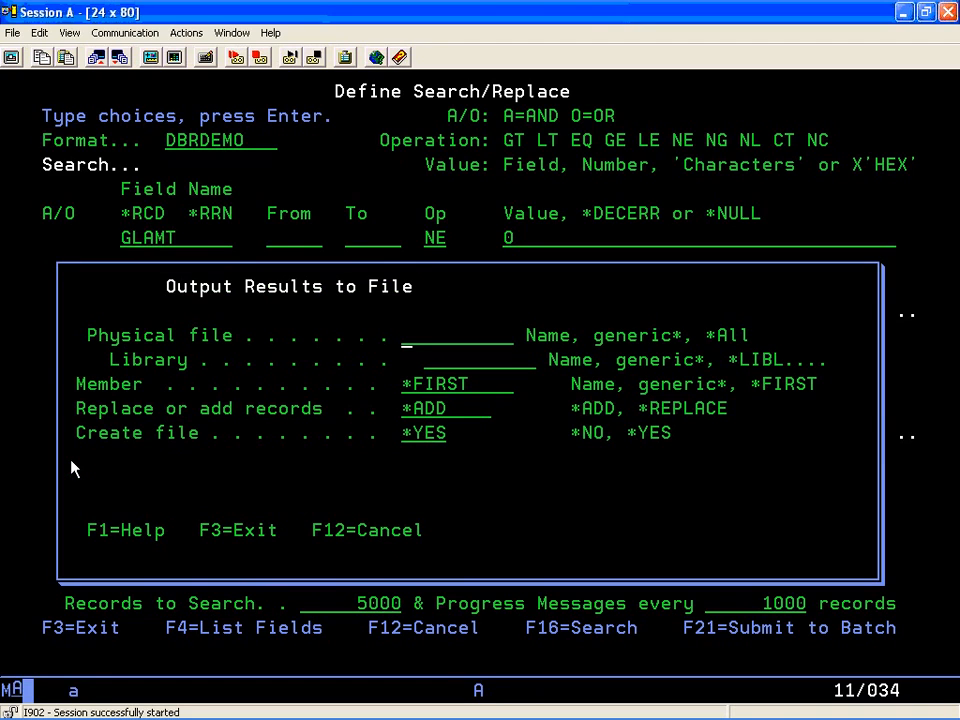
- Direct the search results to physical file MYTEST in library QGPL and run the search
type("MYTEST")
key("Tab")
type("QGPL")
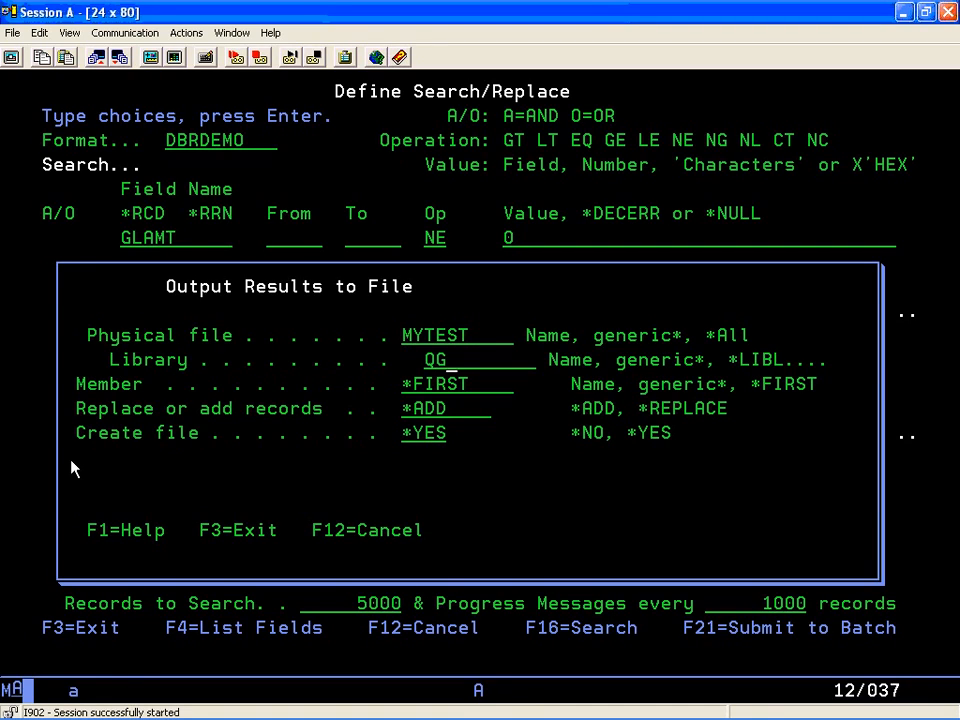
key("Return")
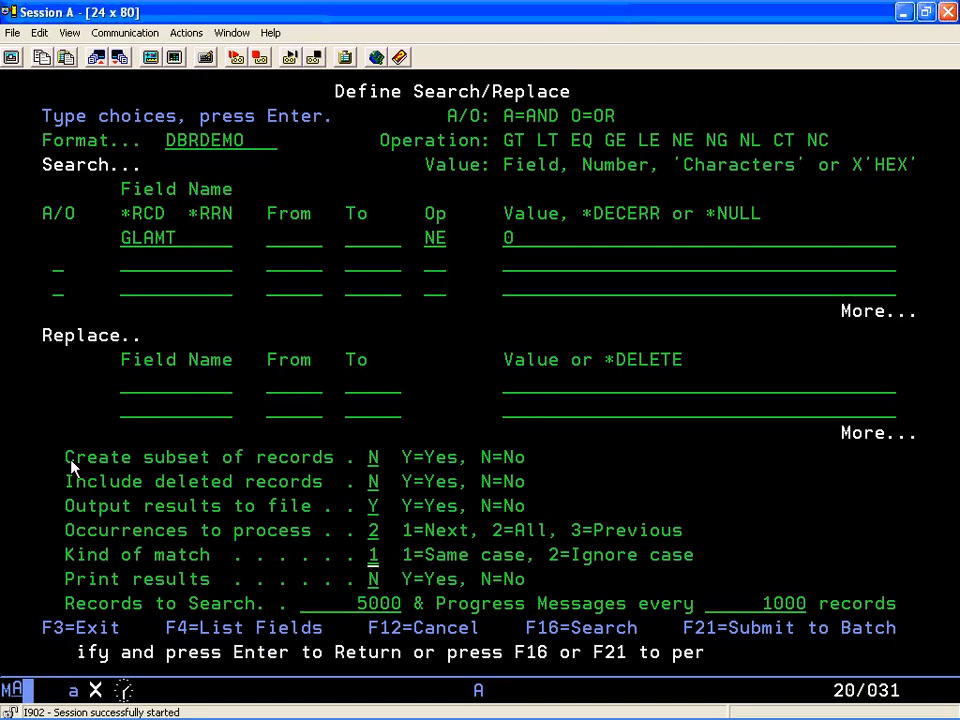
key("shift")
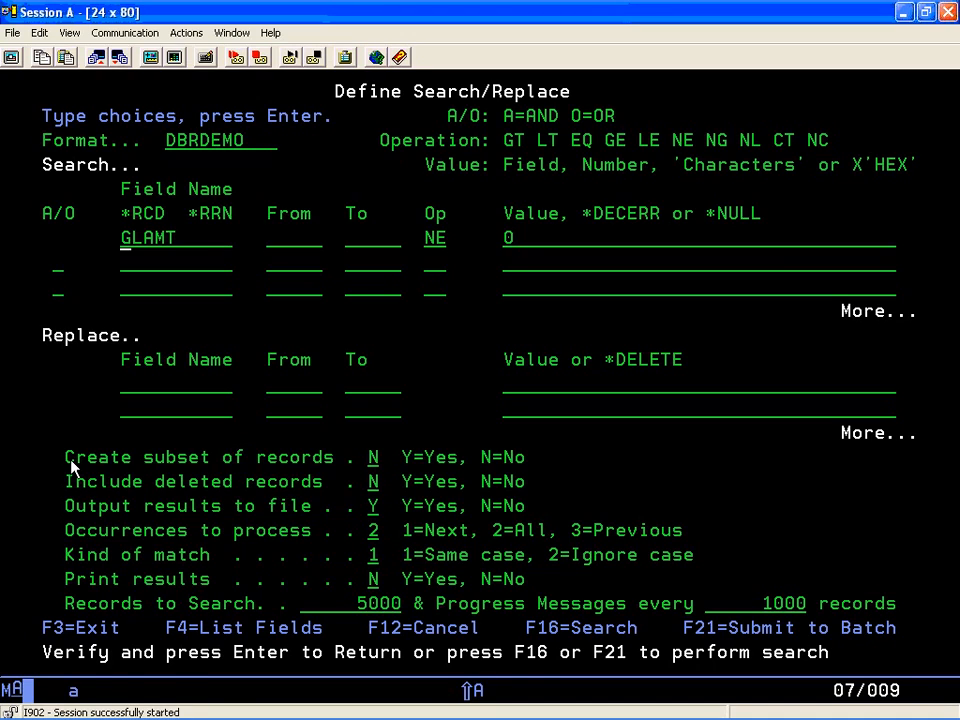
key("shift+F4")
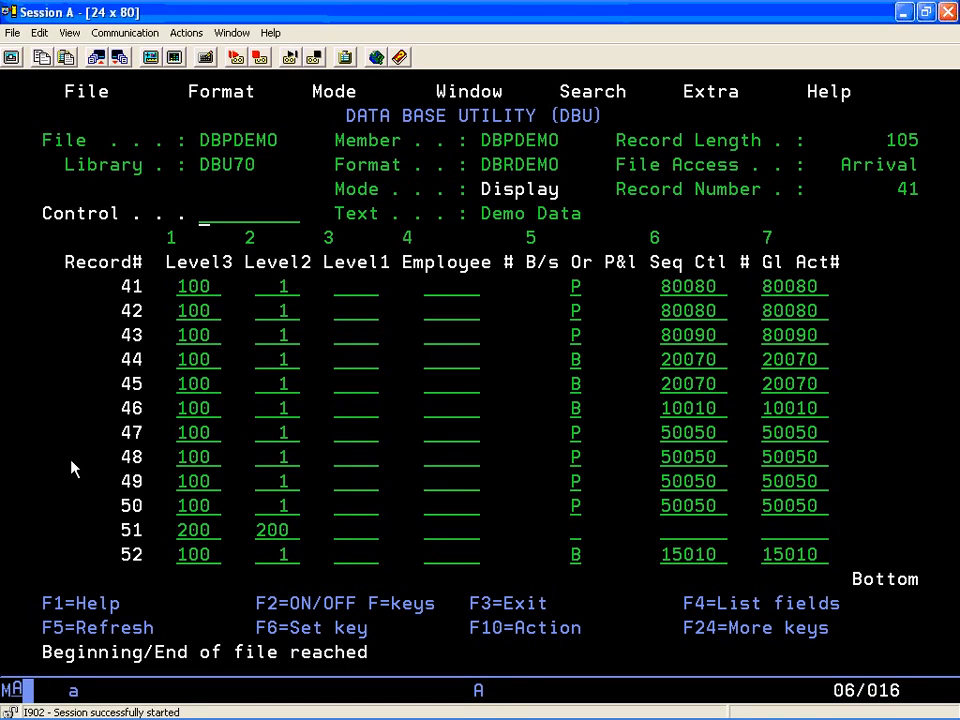
- Open the file MYTEST from library QGPL in a second window with the control command OPN
key("Right")
type("OPN")
key("Return")
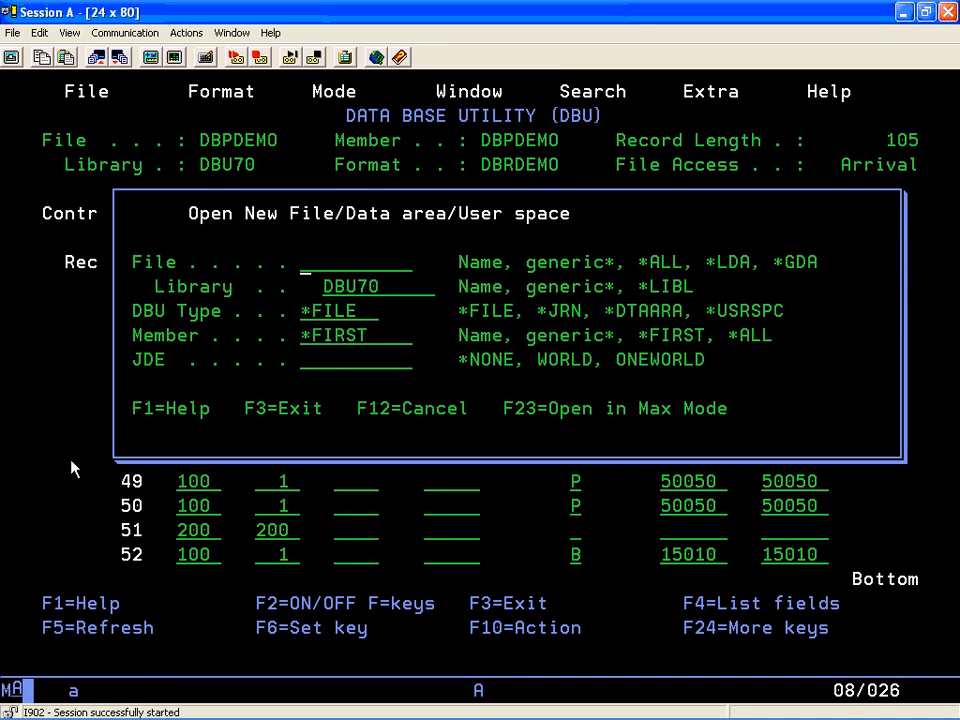
type("MYTEST")
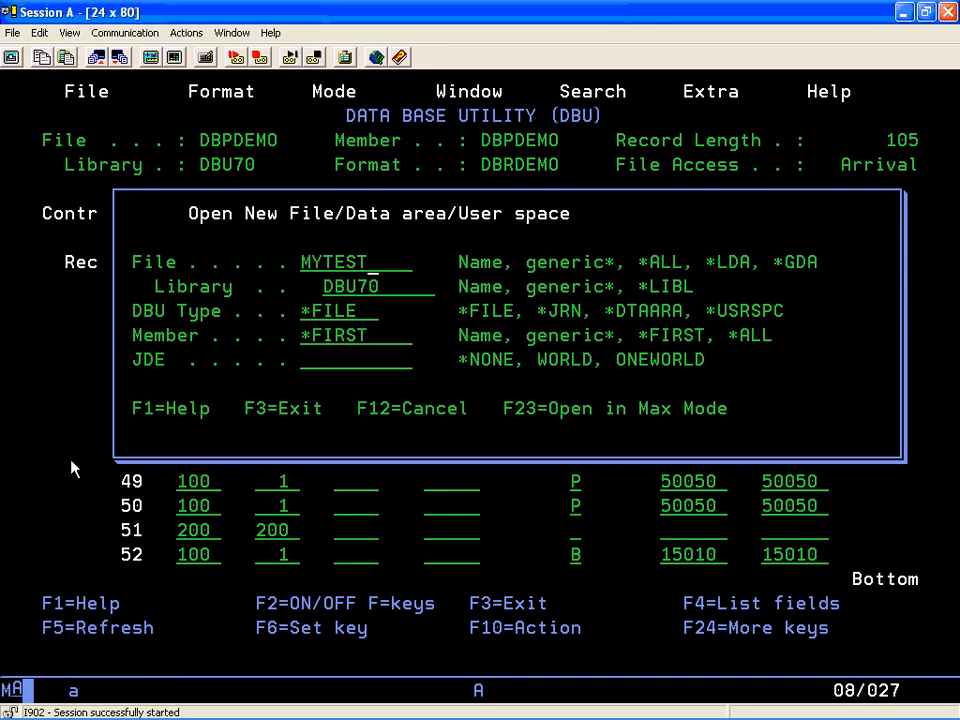
key("Tab")
type("QGPL")
key("Tab")
key("Return")
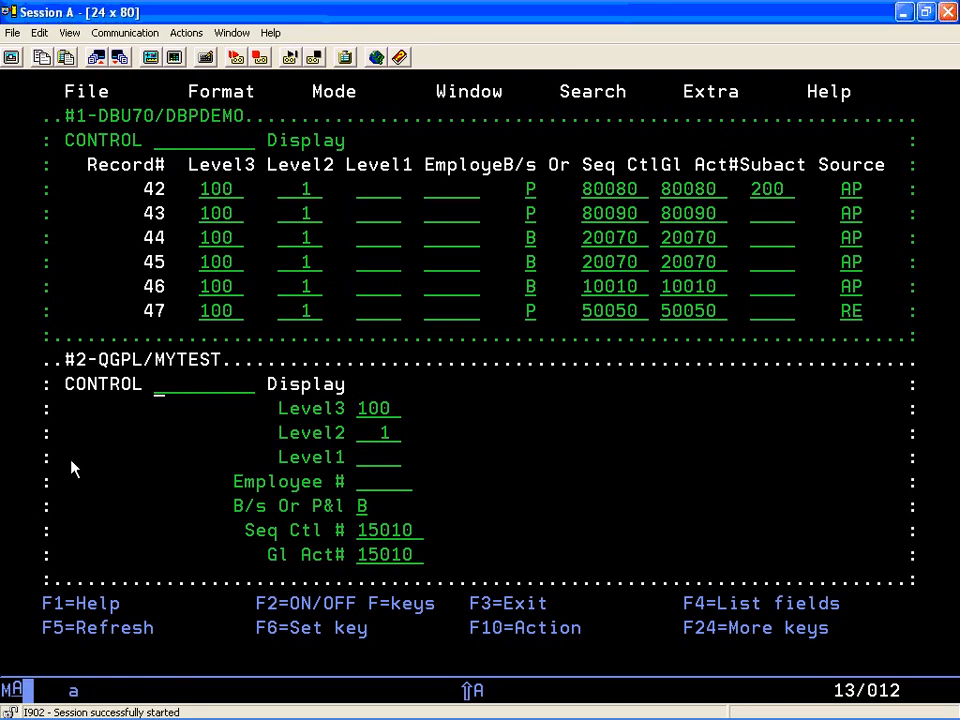
- Switch the MYTEST window to the columns format and position it at record 42 with the control value 42
key("Return")
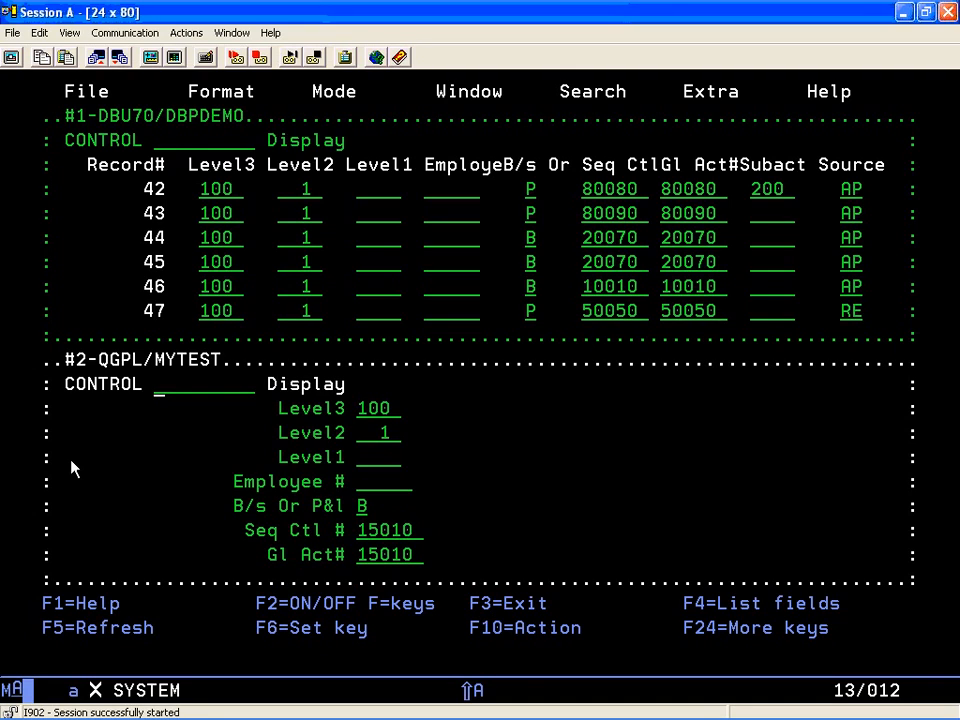
type("4")
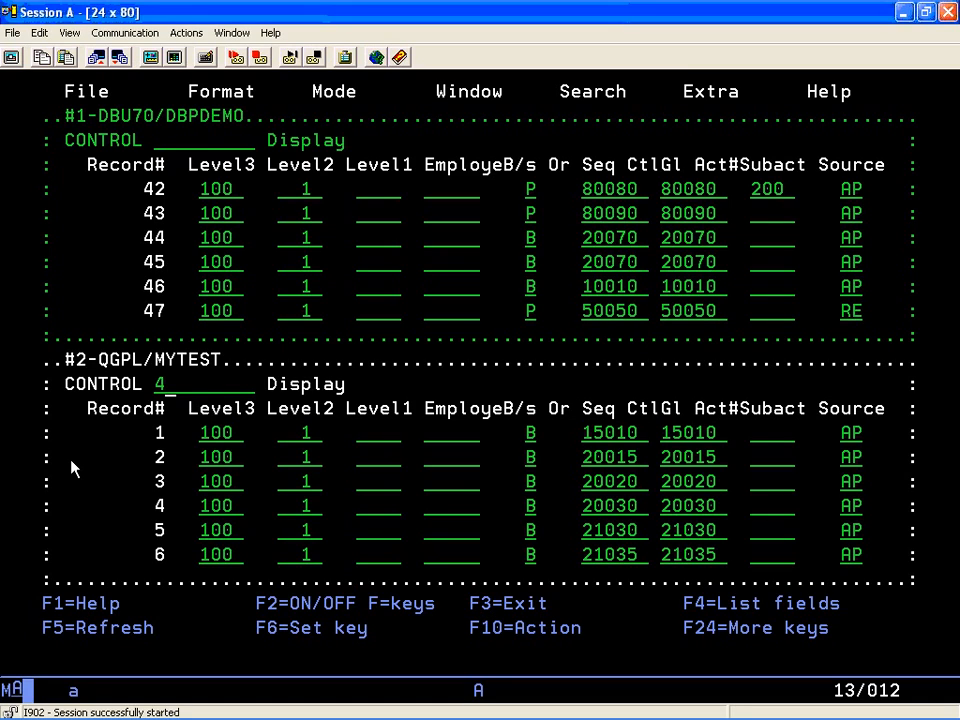
type("2")
key("Return")
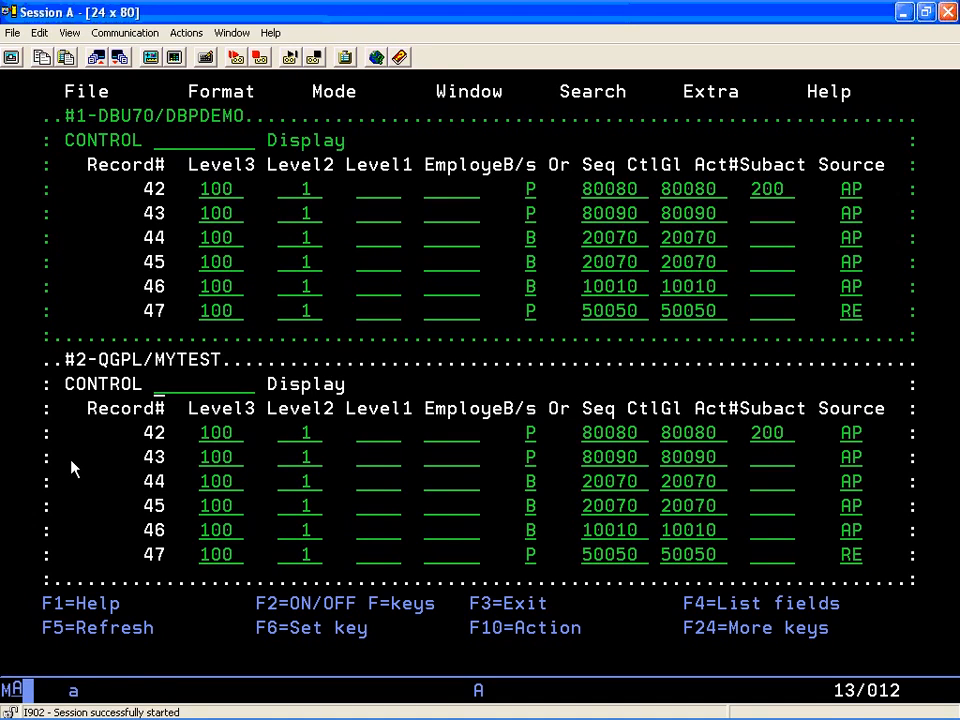
- Close the MYTEST file in the second window with the control command CLO and confirm the closing
key("shift")
key("Return")
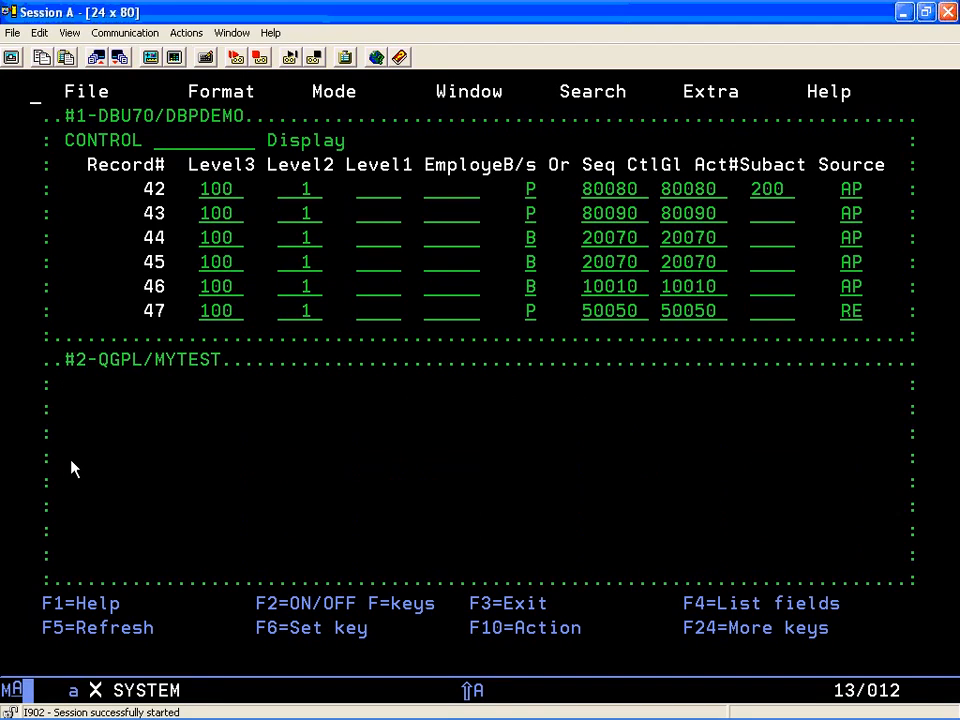
key("Return")
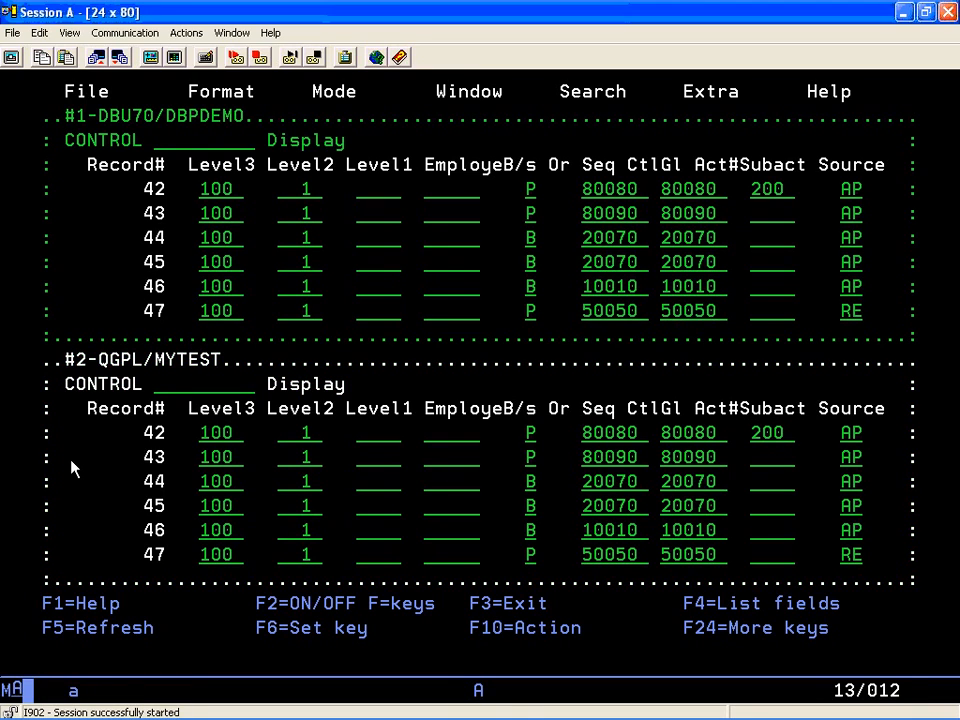
type("C")
type("LO")
key("Return")
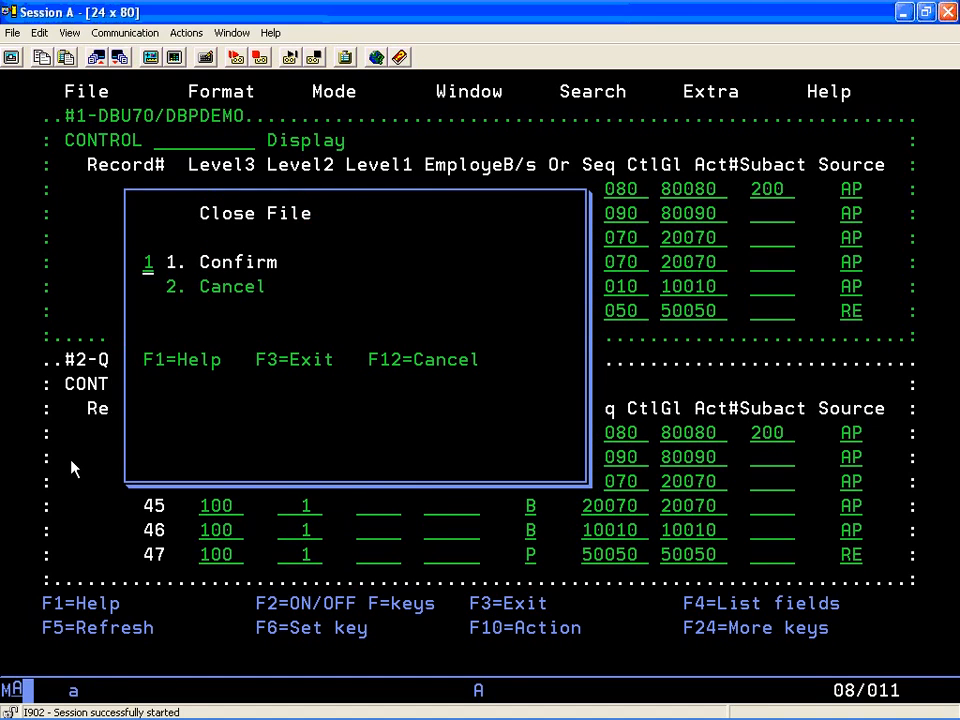
key("Return")
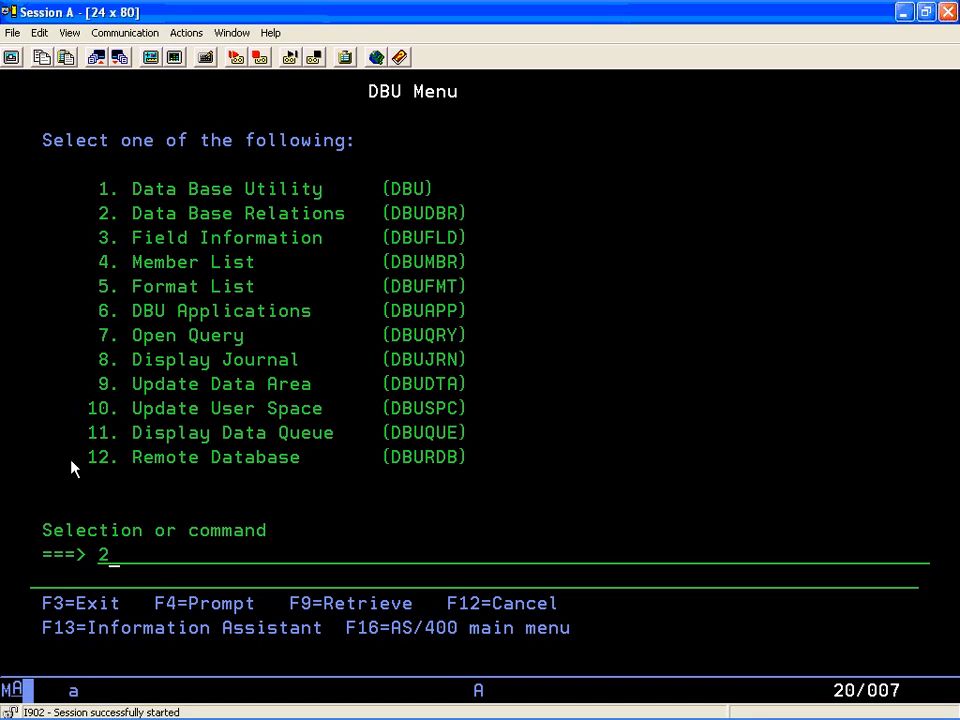
- Display the Data Base Relations of file DBPDEMO from the DBU Menu, review the list and return to the menu
key("Return")
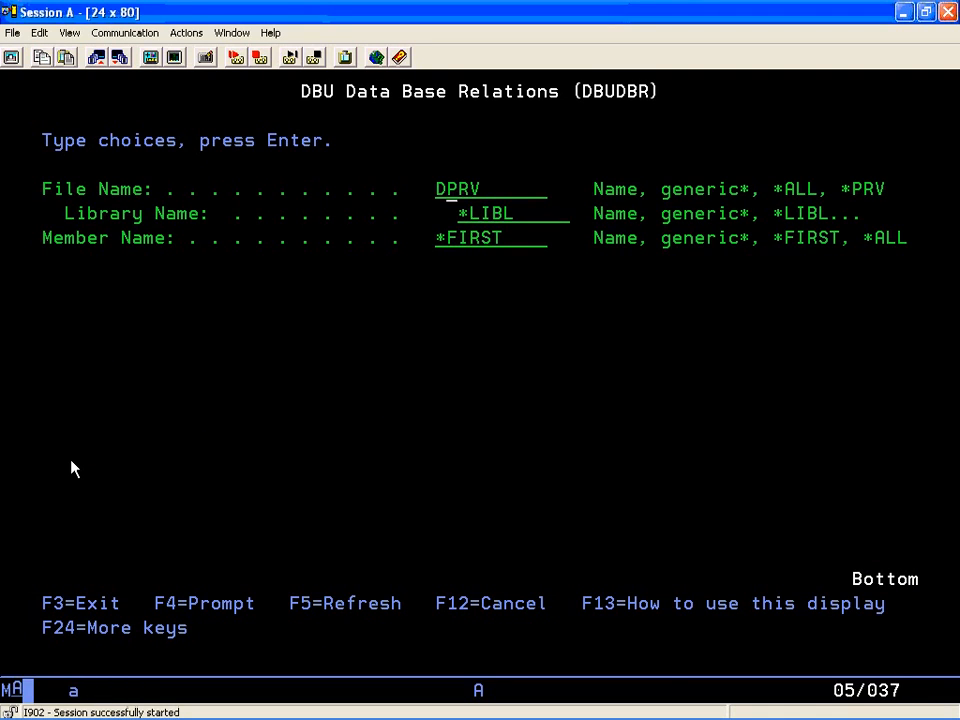
type("BPDEM")
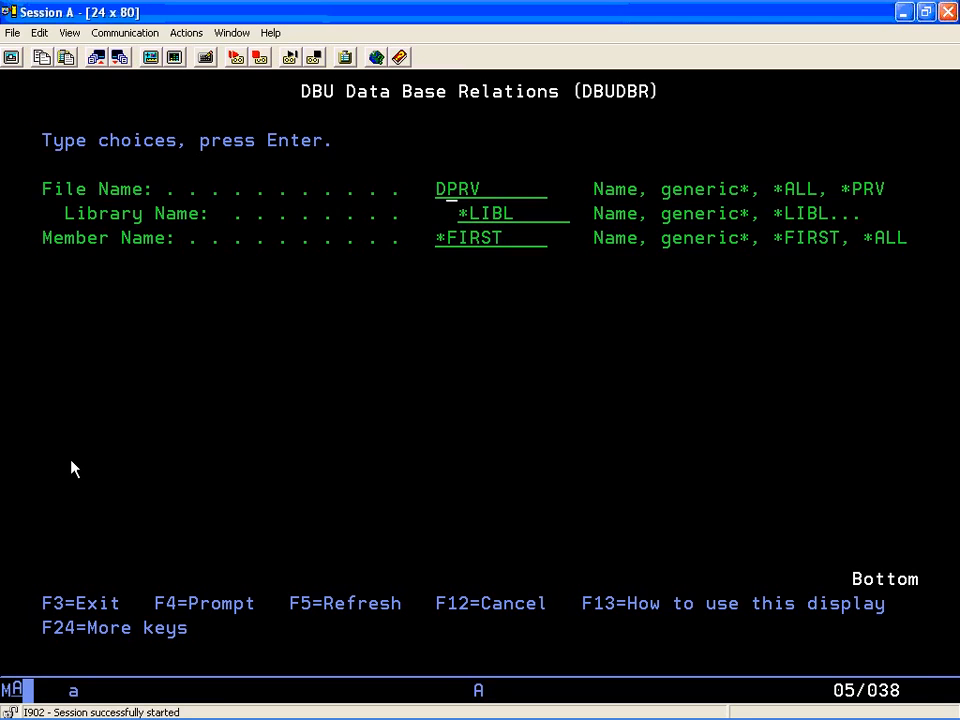
type("O")
key("Return")
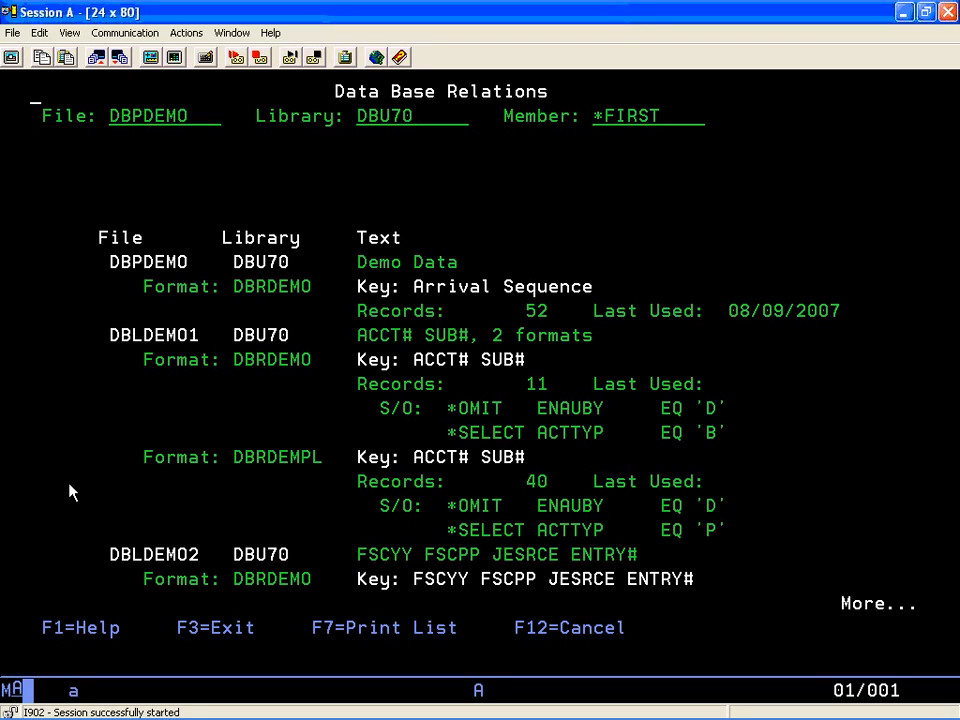
left_click_drag(289, 617, 463, 630)
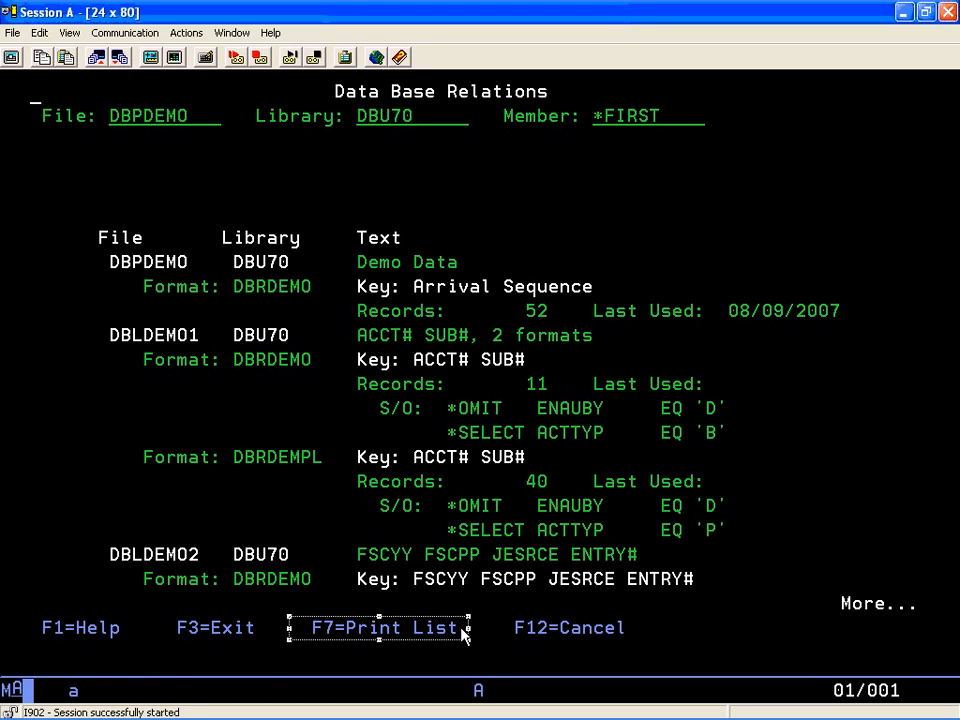
left_click(109, 122)
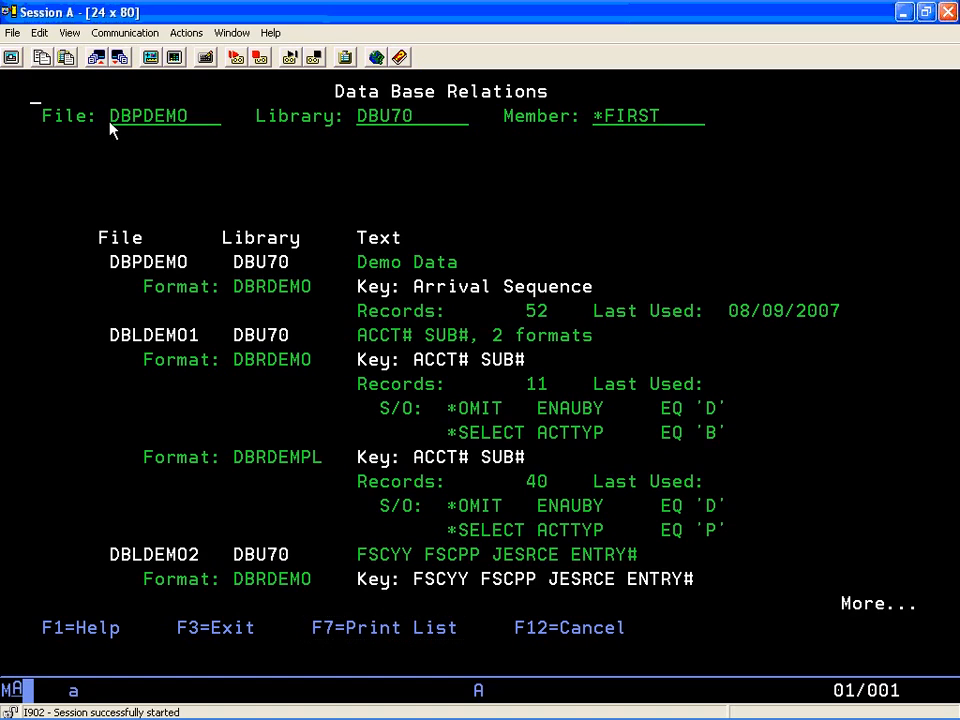
key("Return")
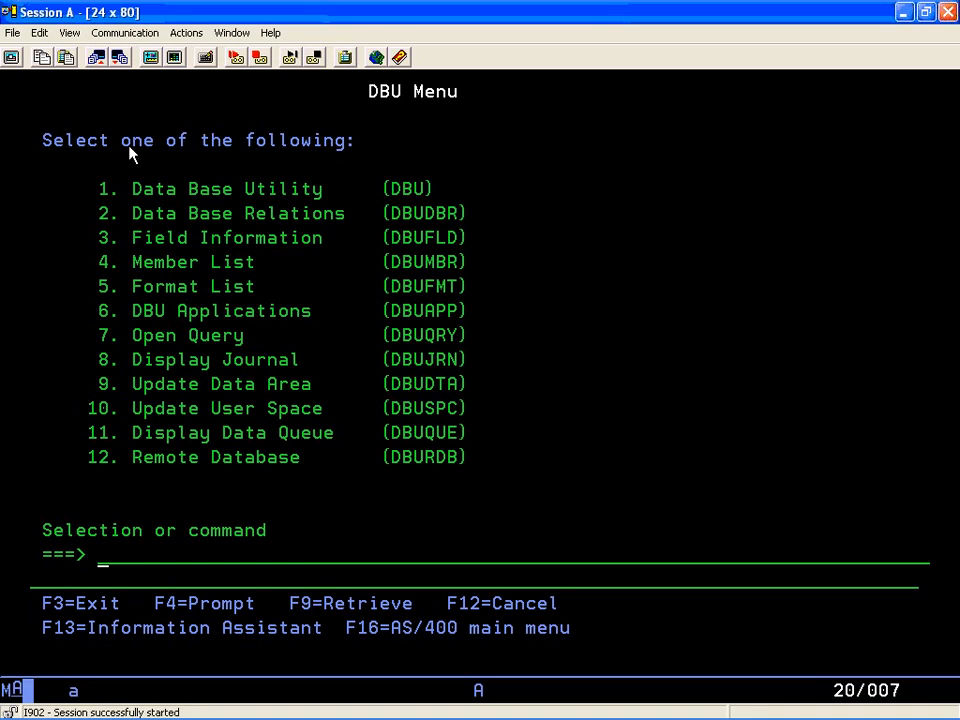
- Run the command DBUFLD DBPDEMO to view the file's field information, and exit the field selection display
type("DBU")
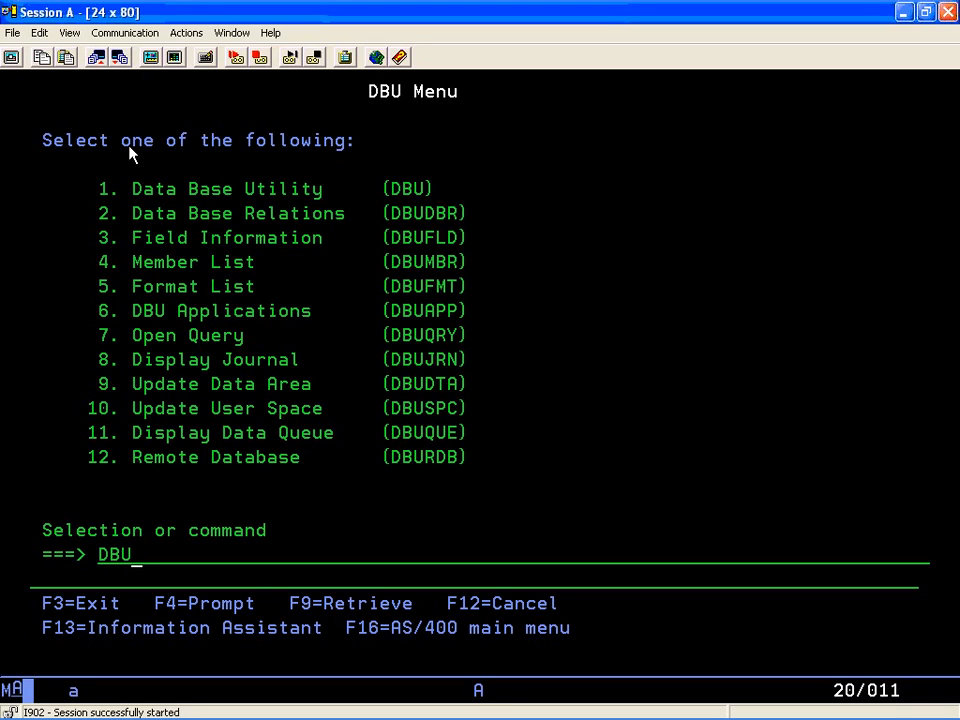
type("FLD")
left_click_drag(392, 246, 460, 248)
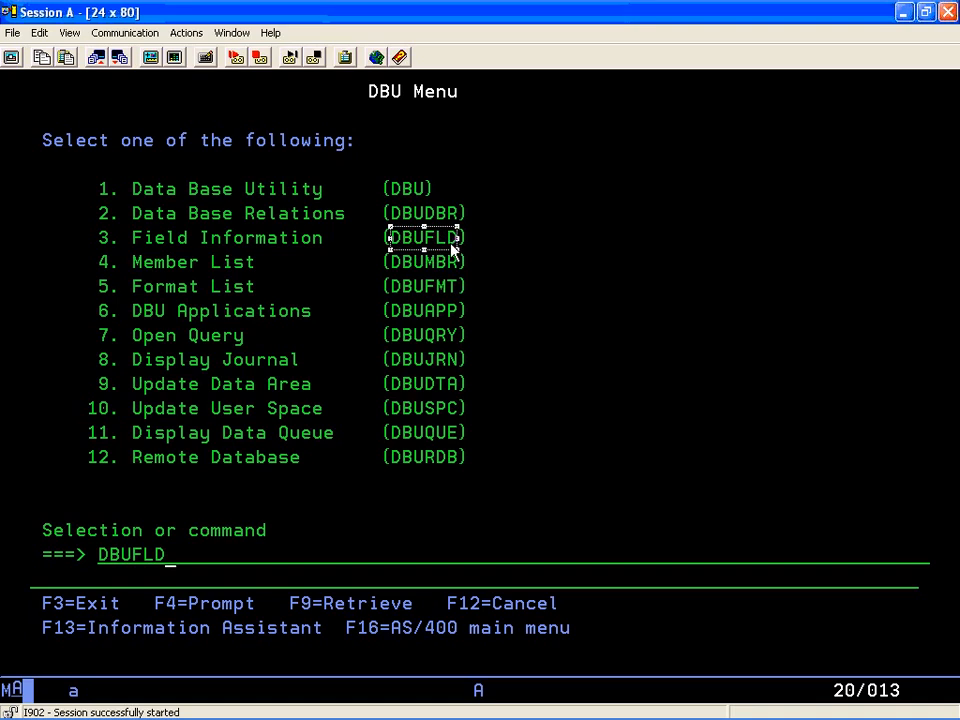
left_click(170, 573)
type("D")
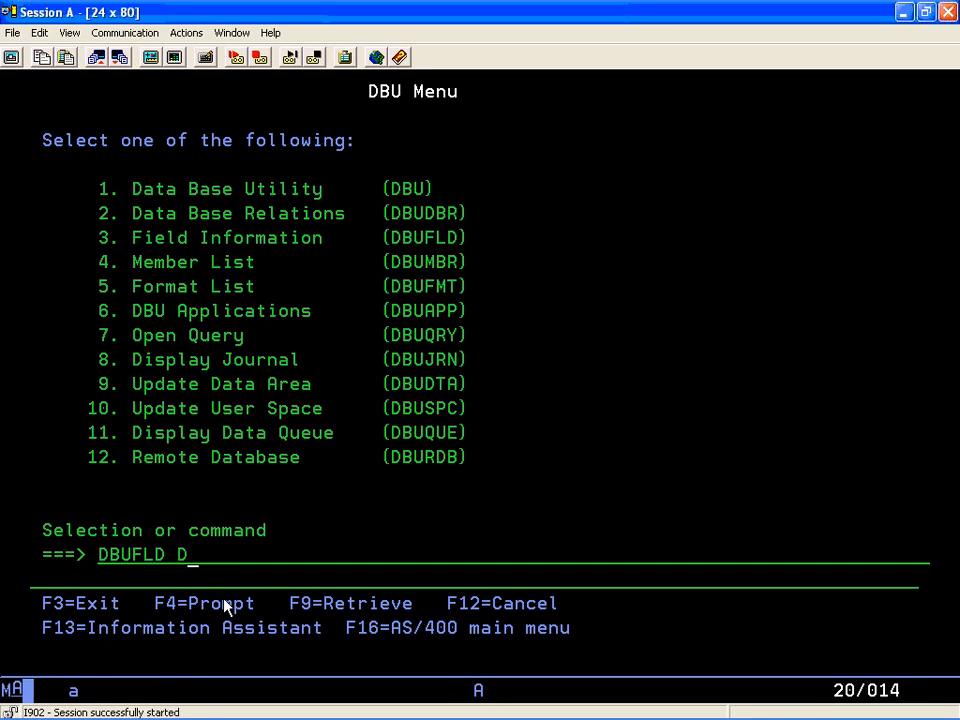
type("BPDEMO")
key("Return")
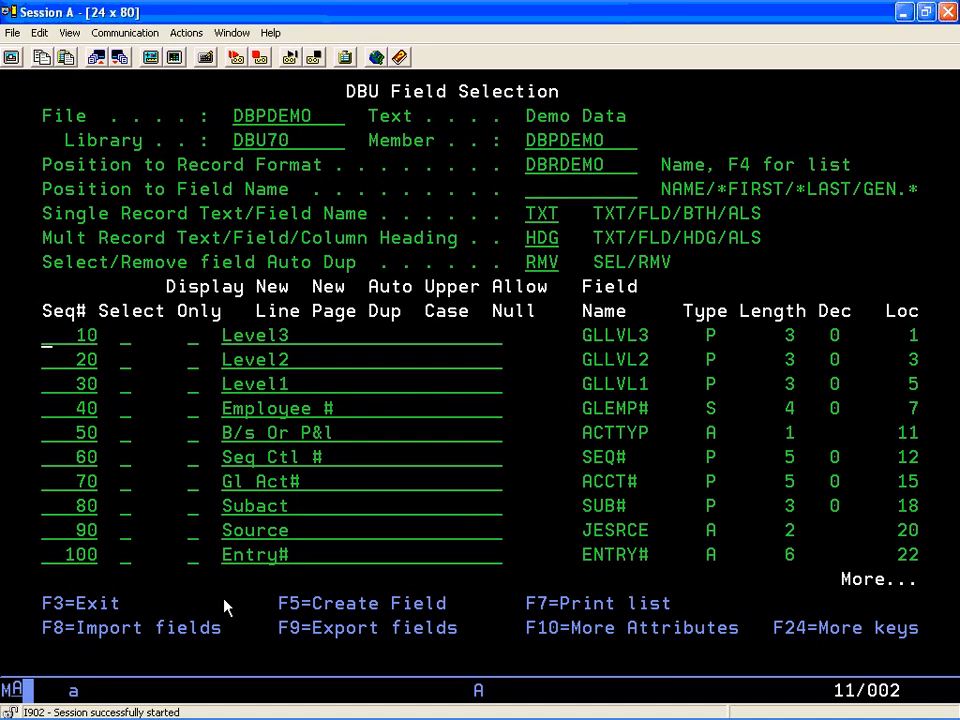
key("F3")
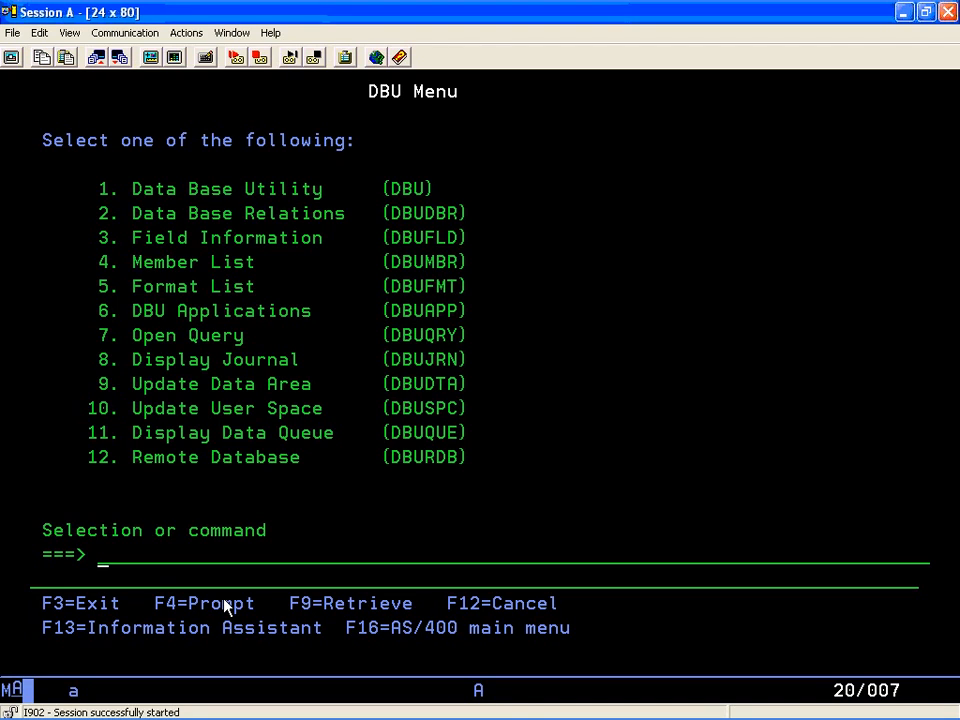
- List all members of file DBPDEMO with the Member List option and return to the DBU Menu
type("4")
key("Return")
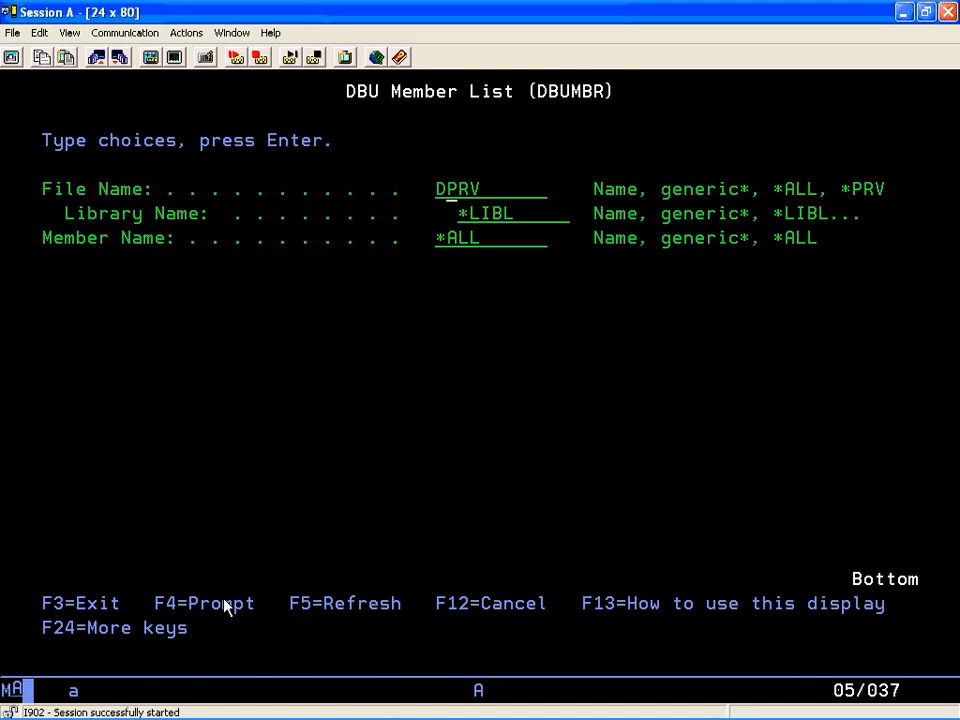
type("DBPDEMO")
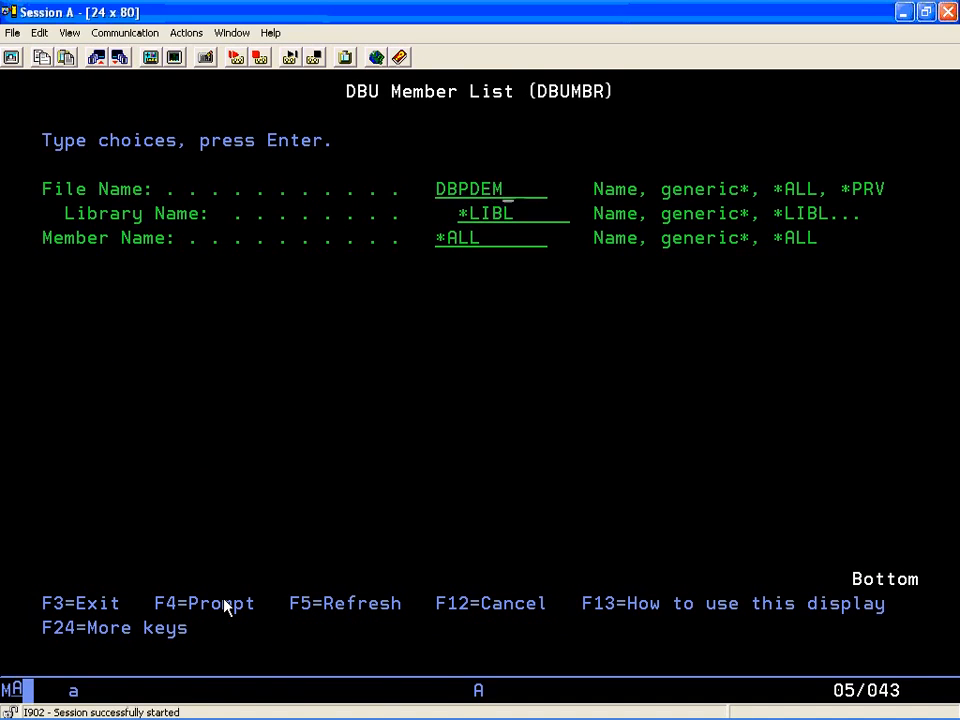
key("Return")
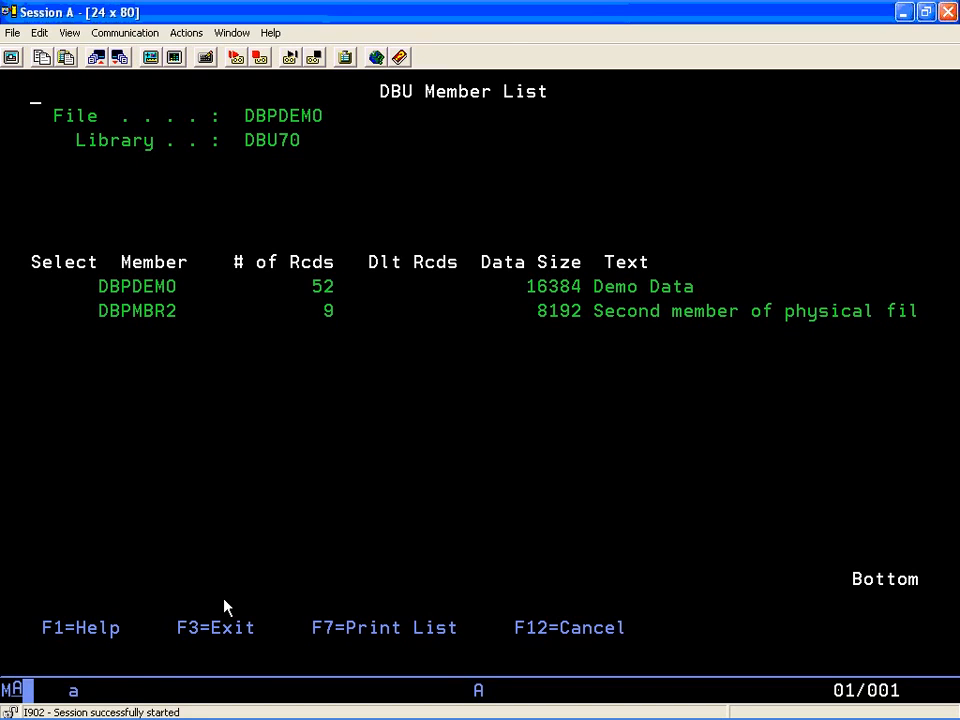
key("F12")
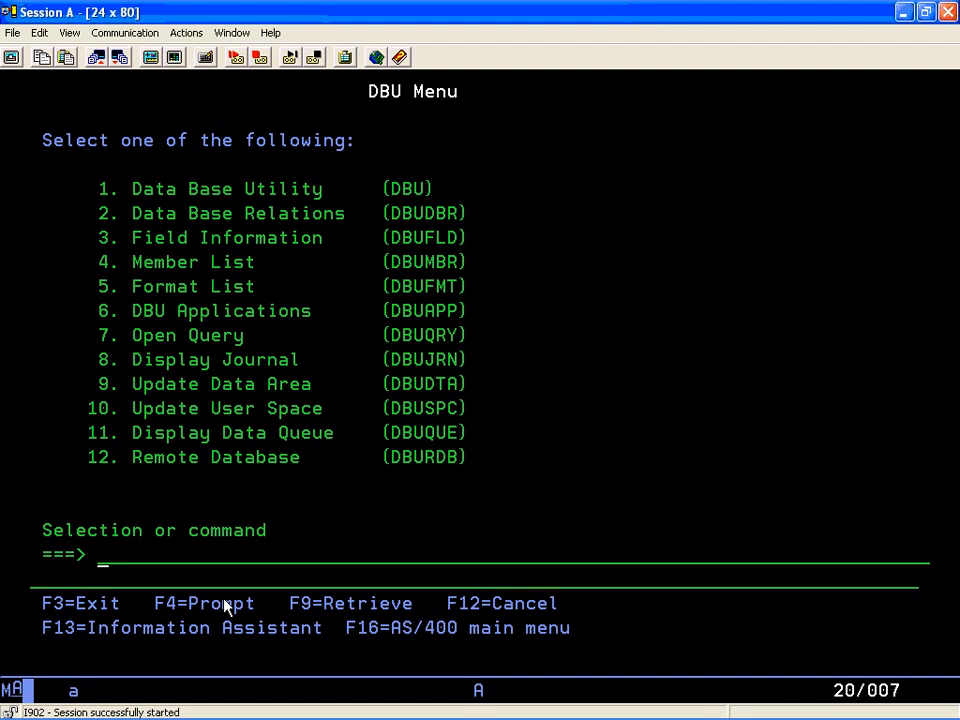
- Leave the DBU Menu and open the DBU user authority defaults with the command DBUAUT
key("F3")
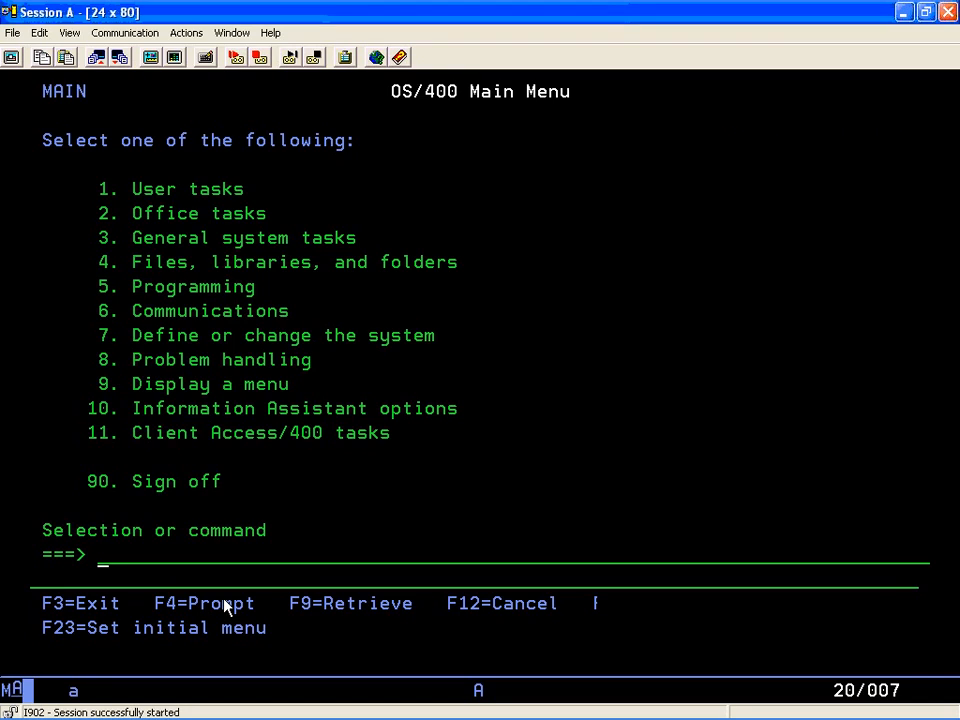
type("D")
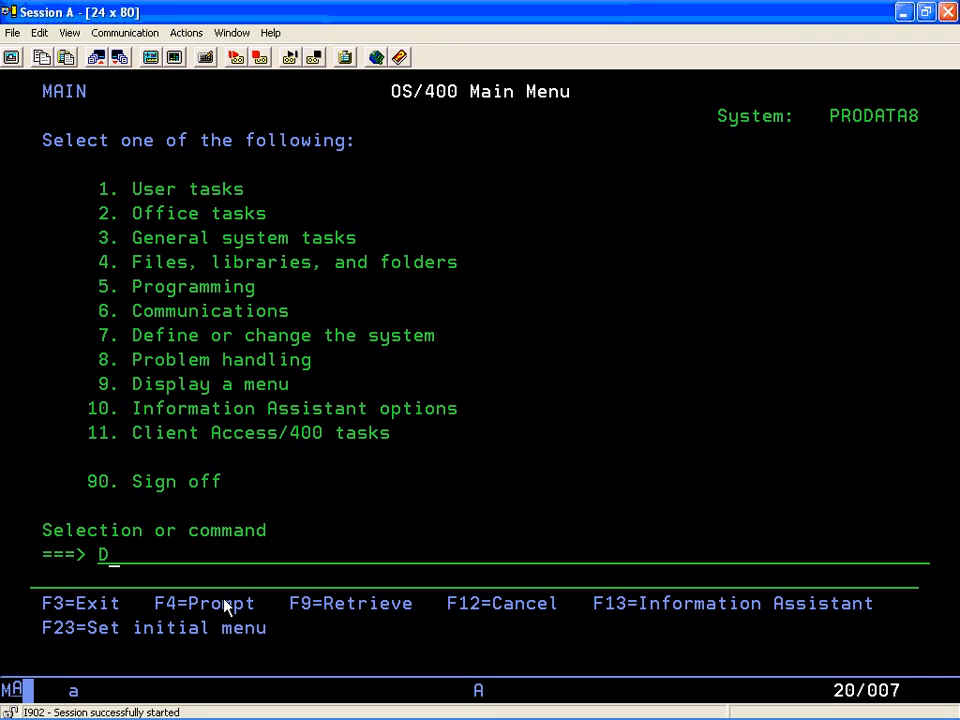
type("BUAUT")
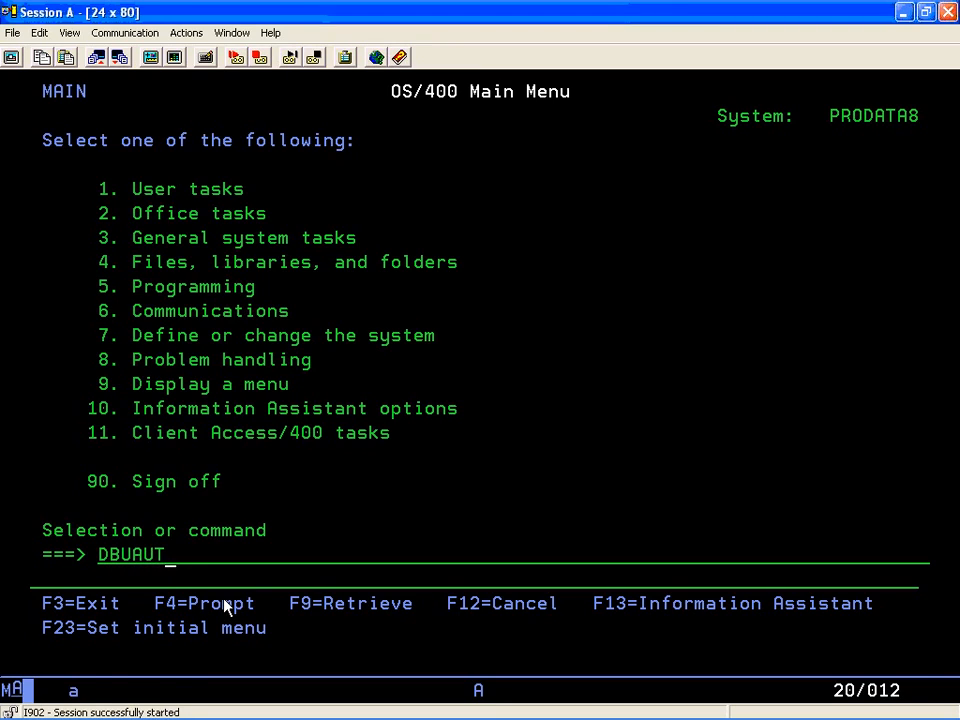
key("Return")
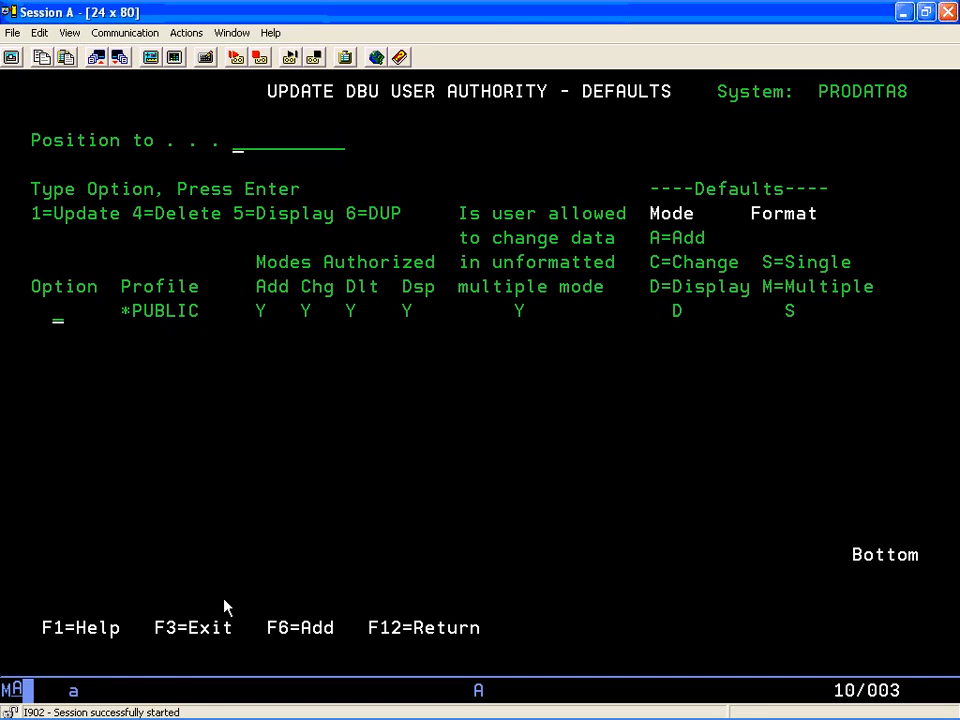
- Duplicate the *PUBLIC authority entry with option 6 and name the new profile QPGMR
type("6")
key("Return")
type("Q")
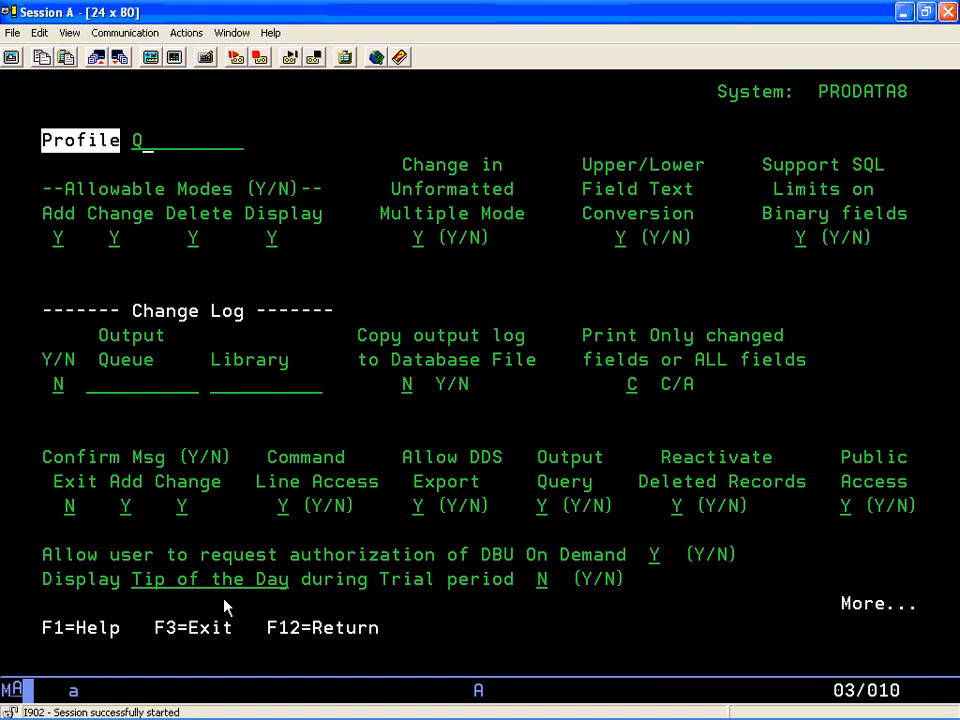
type("PGMR")
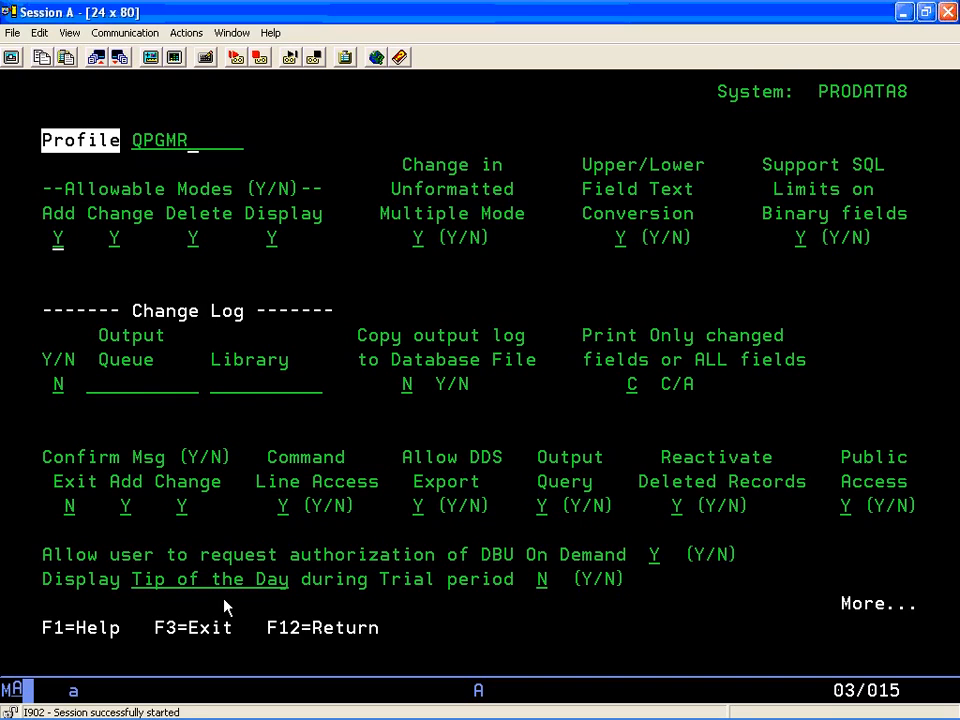
key("Tab")
- Review the Change Log settings for the QPGMR profile: output queue, copy to database file and print changed or all fields
mouse_move(31, 299)
left_mouse_down()
mouse_move(48, 372)
mouse_move(66, 400)
mouse_move(94, 392)
mouse_move(347, 402)
left_mouse_up()
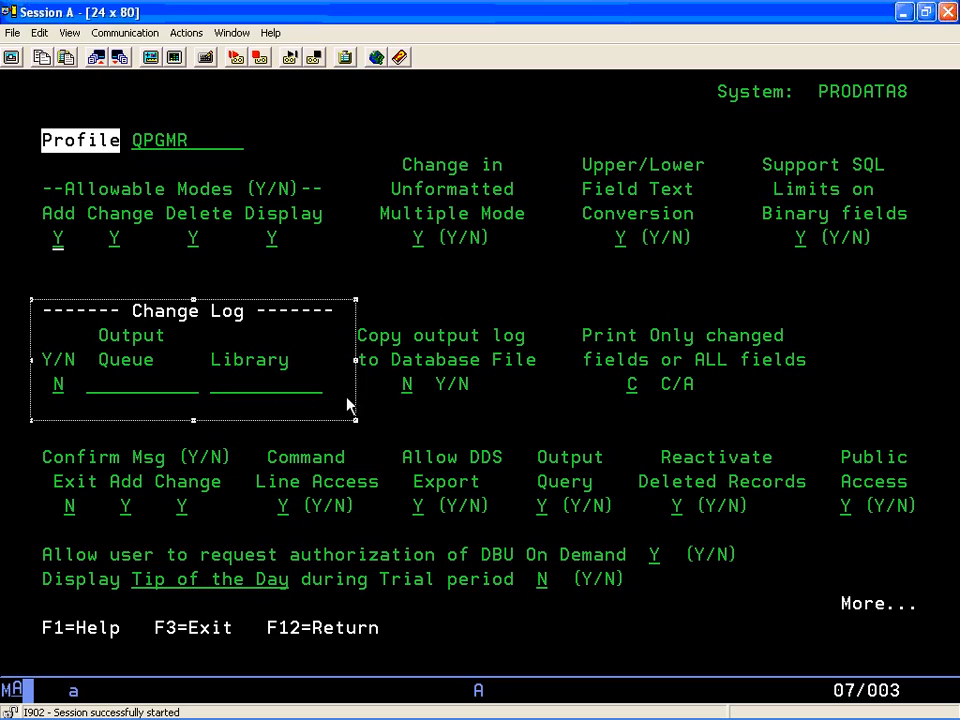
left_click(92, 397)
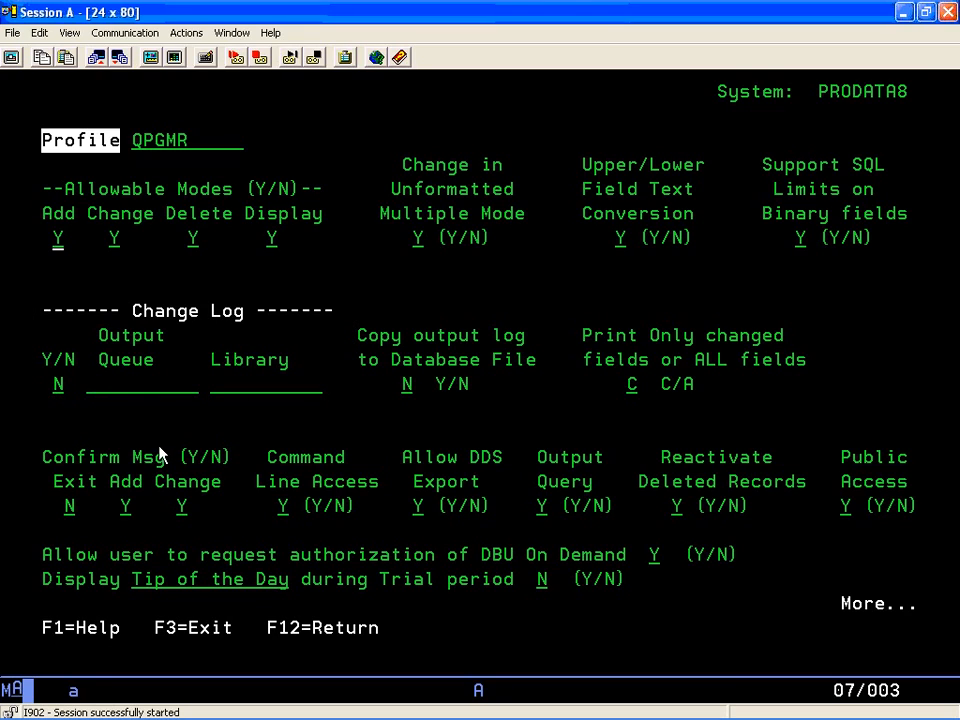
left_click(89, 396)
left_click(408, 395)
left_click(633, 391)
left_click(88, 396)
key("Return")
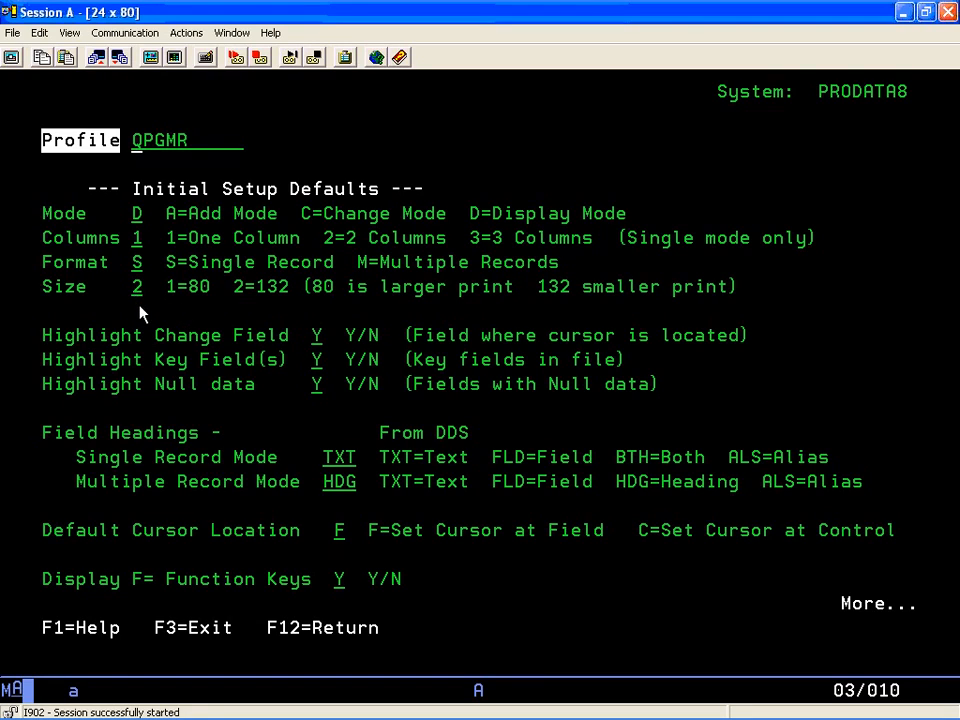
- Review the remaining QPGMR pages, from the initial setup defaults through search/replace, batch, window and function key settings, back to the first page
key("Page_Down")
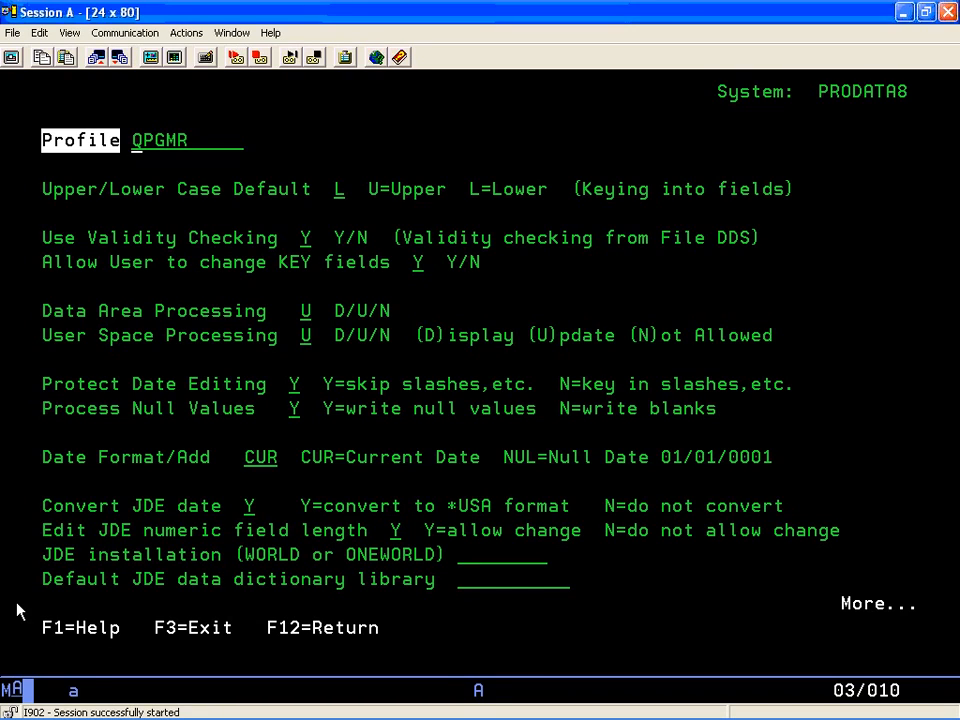
key("Return")
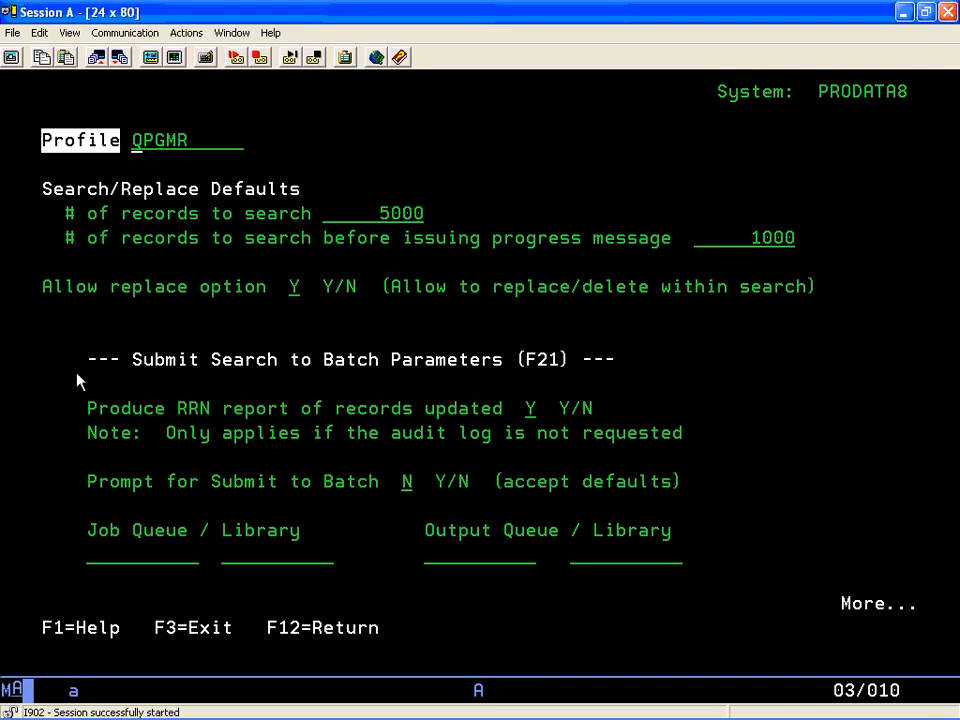
left_click_drag(64, 323, 693, 621)
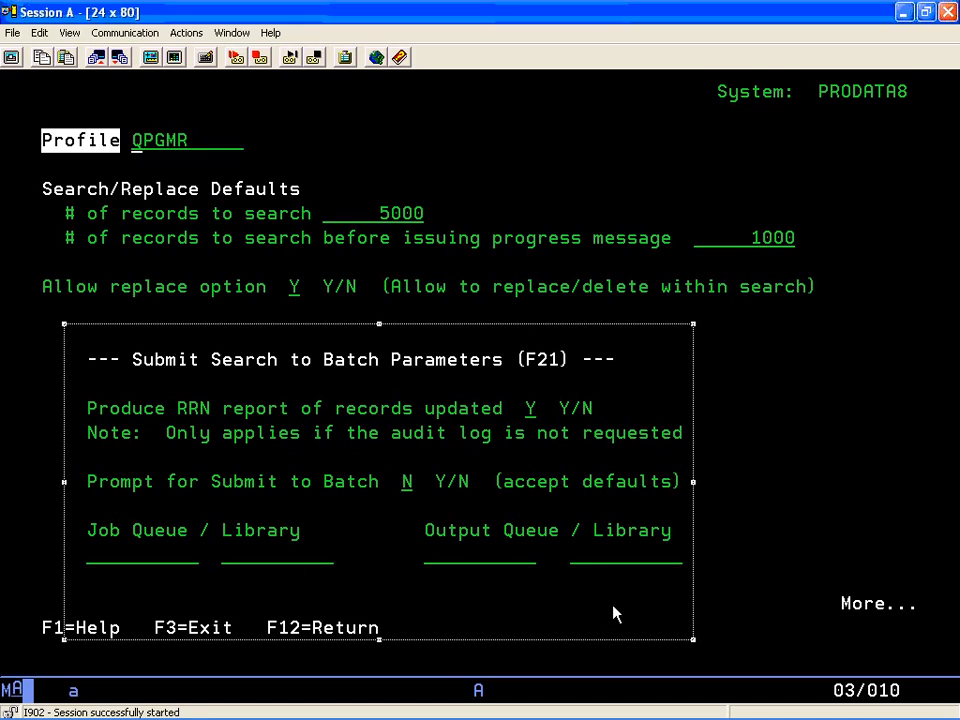
left_click(145, 595)
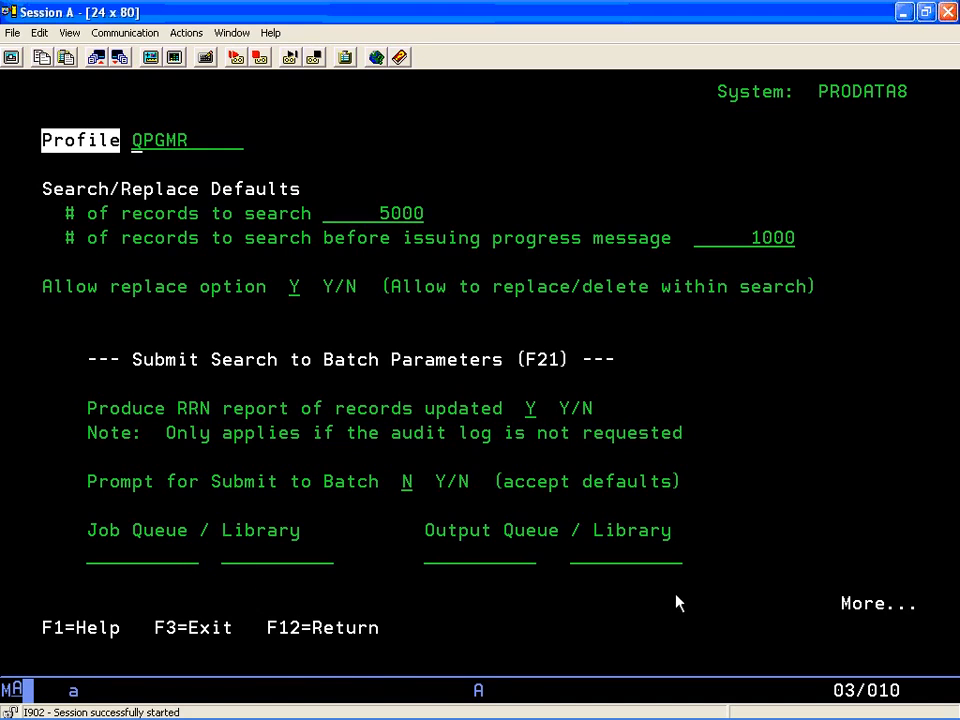
key("Page_Down")
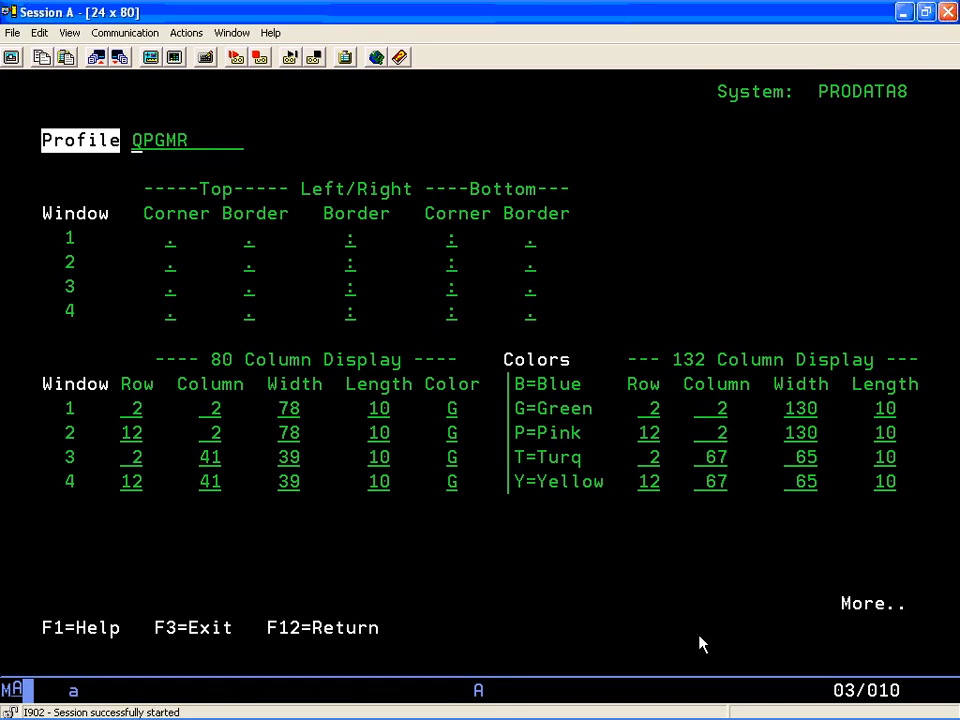
key("Return")
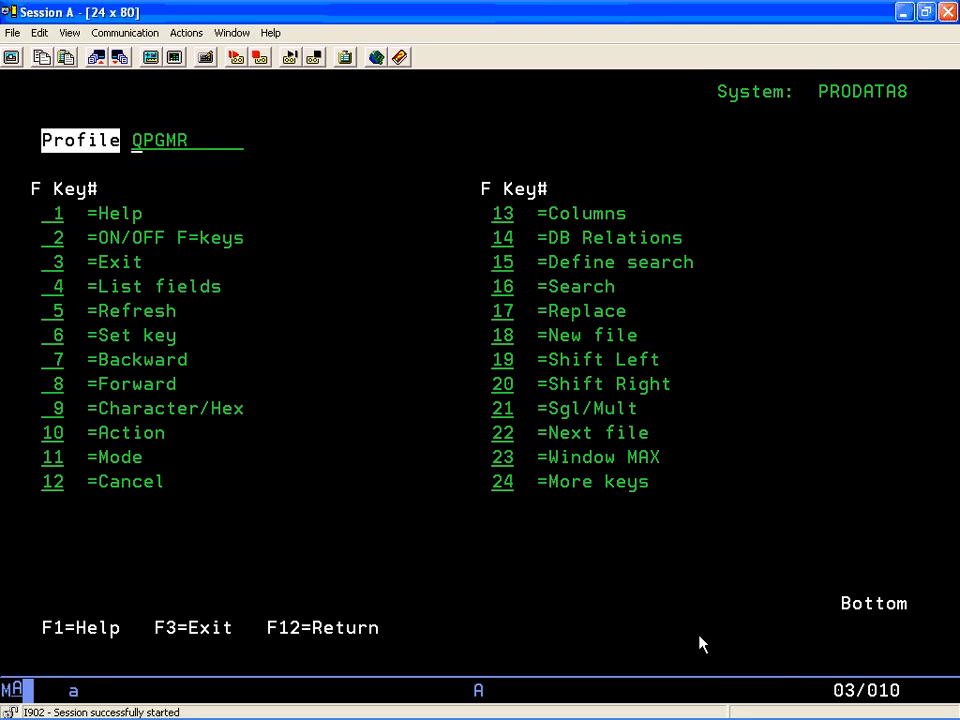
key("Return")
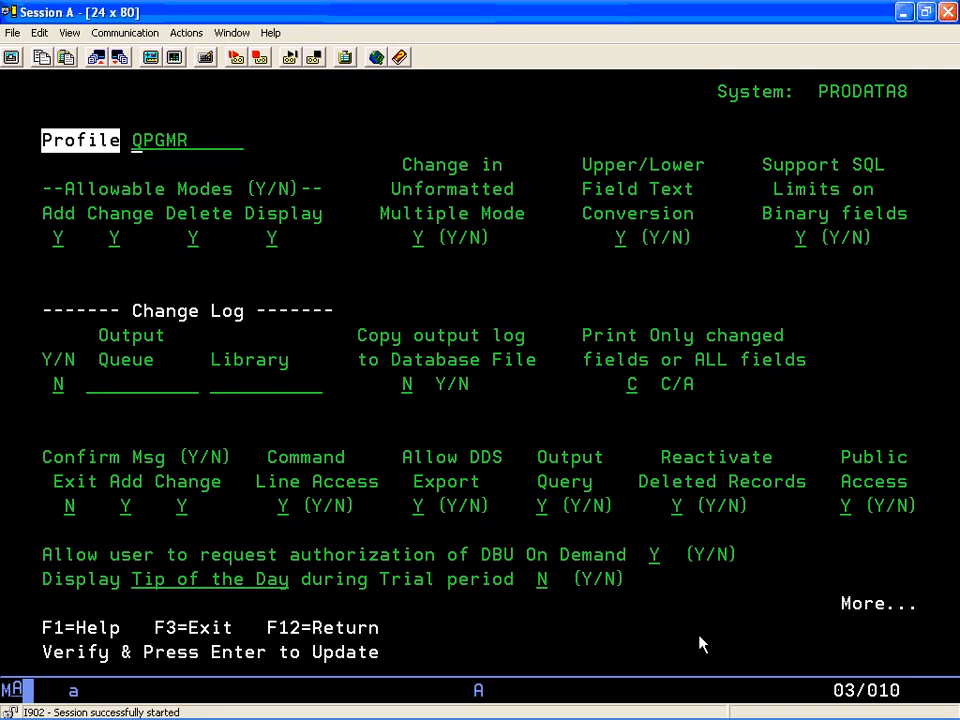
- Save the QPGMR profile and update the *PUBLIC profile with Add, Change and Delete modes set to N
key("Return")
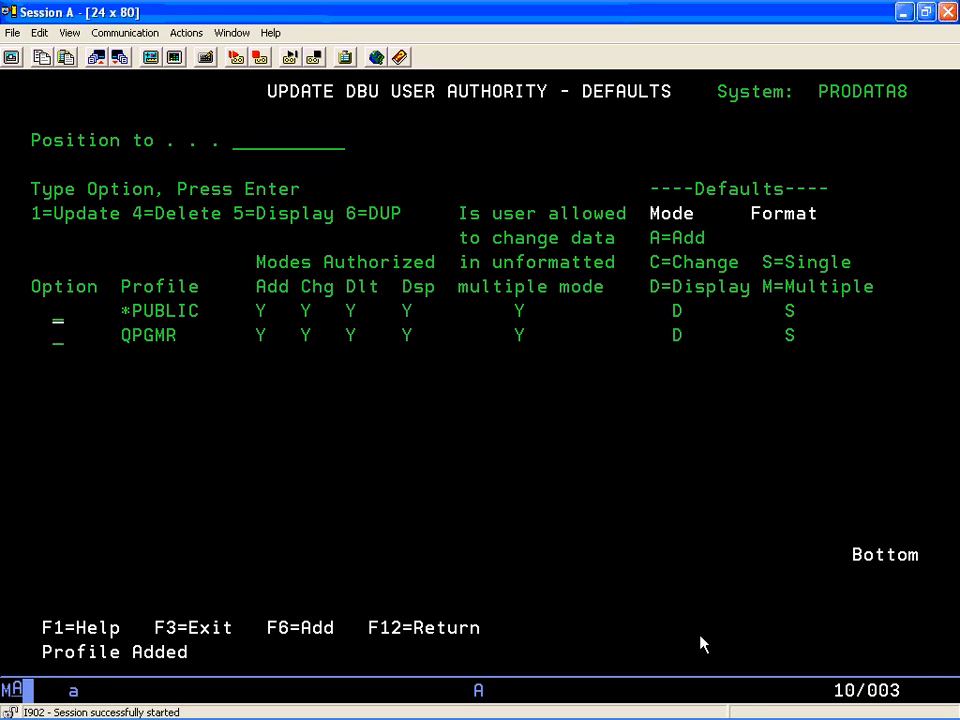
type("1")
key("Return")
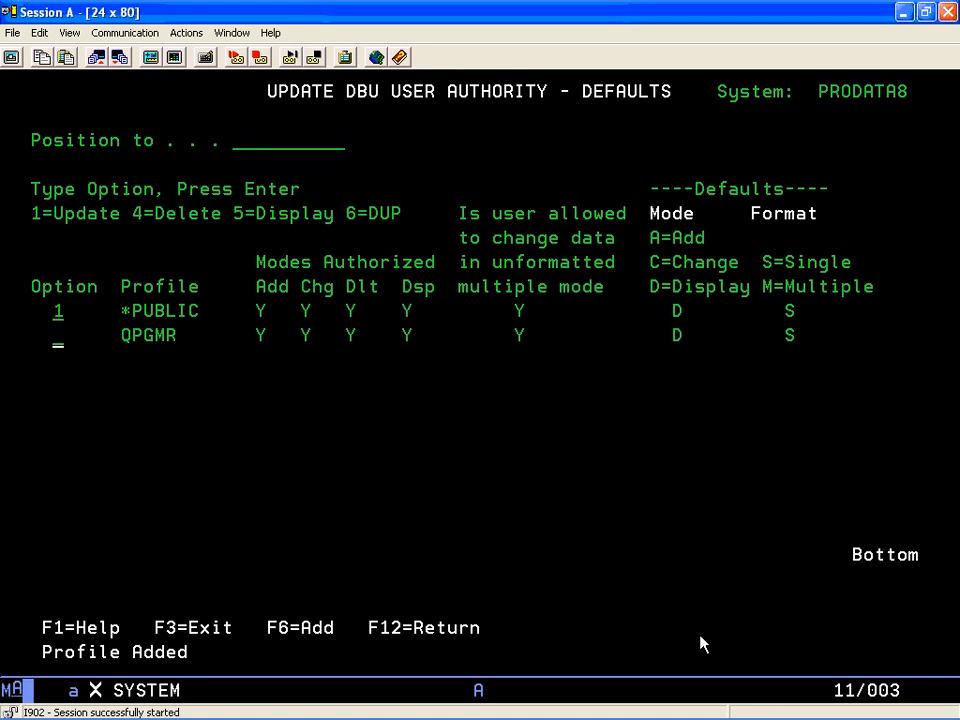
type("NNN")
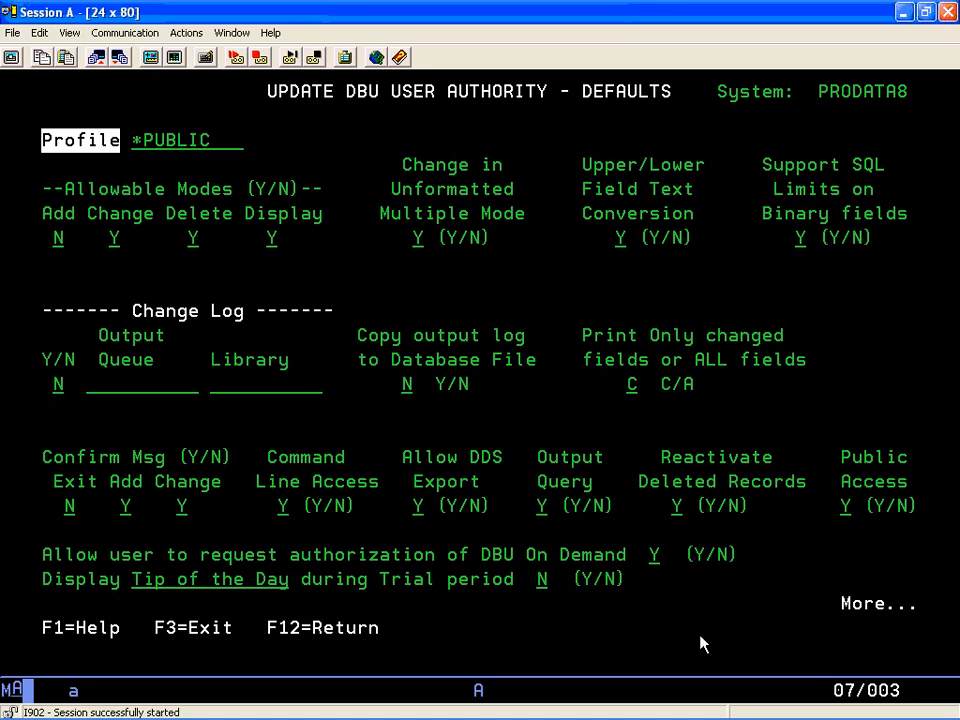
key("Tab")
key("Return")
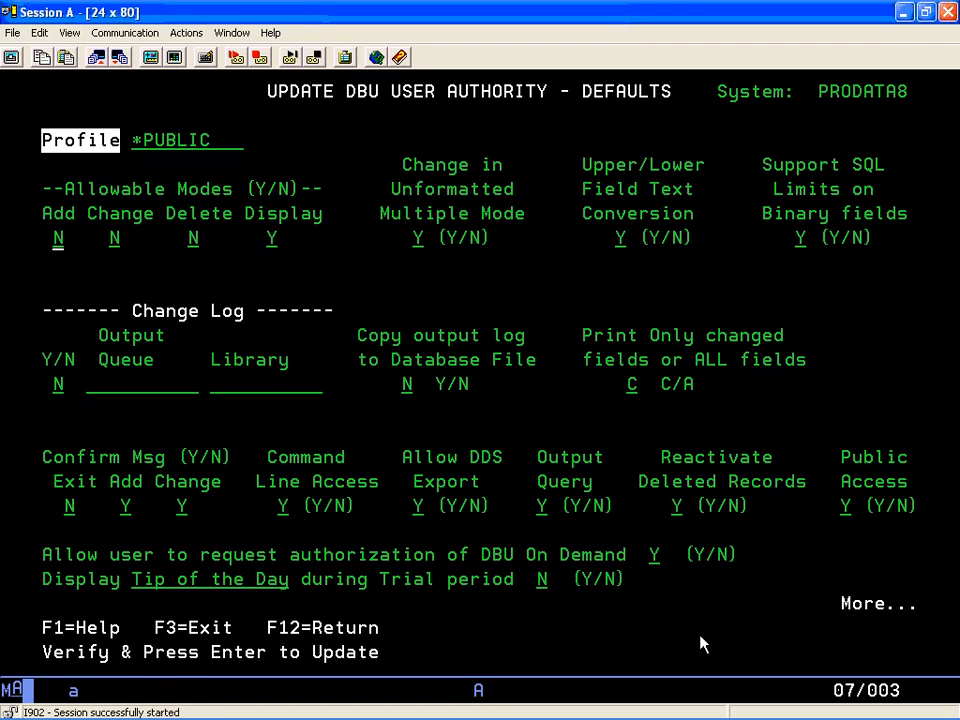
key("Return")
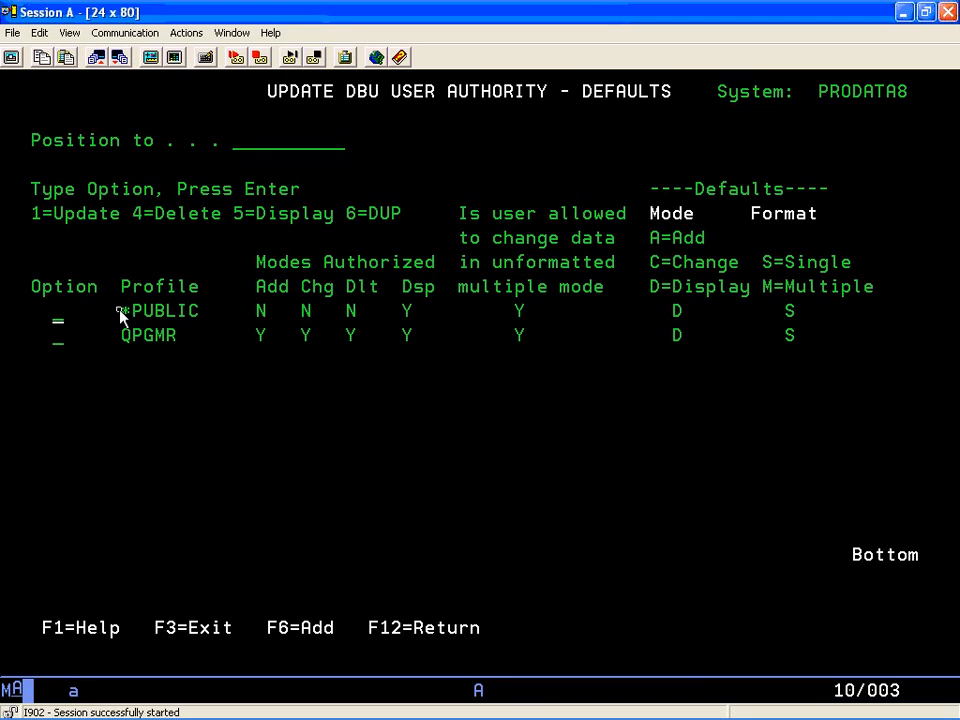
- Compare the authorized modes of *PUBLIC and QPGMR, then leave the authority defaults and open the demo file with DBU DBPDEMO
left_click_drag(108, 300, 439, 326)
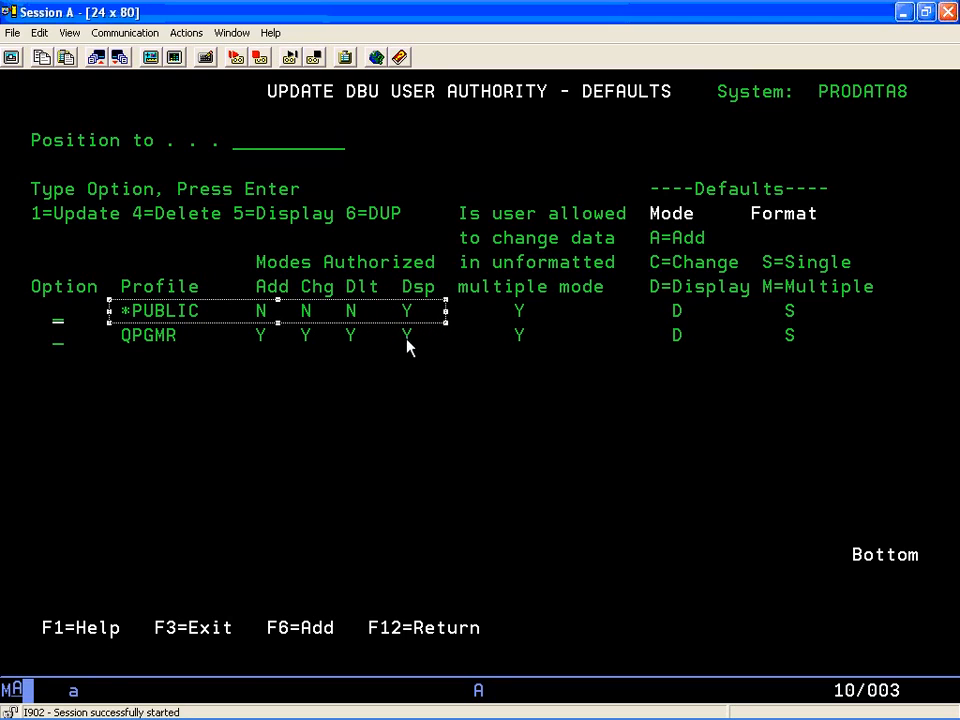
left_click(59, 343)
left_click(59, 343)
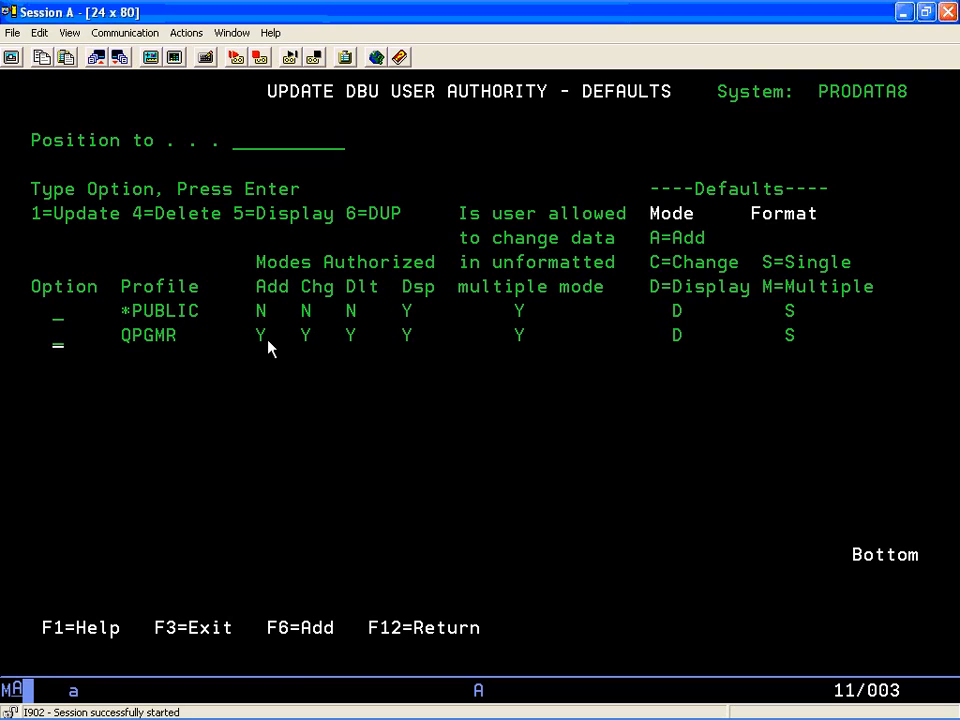
key("Return")
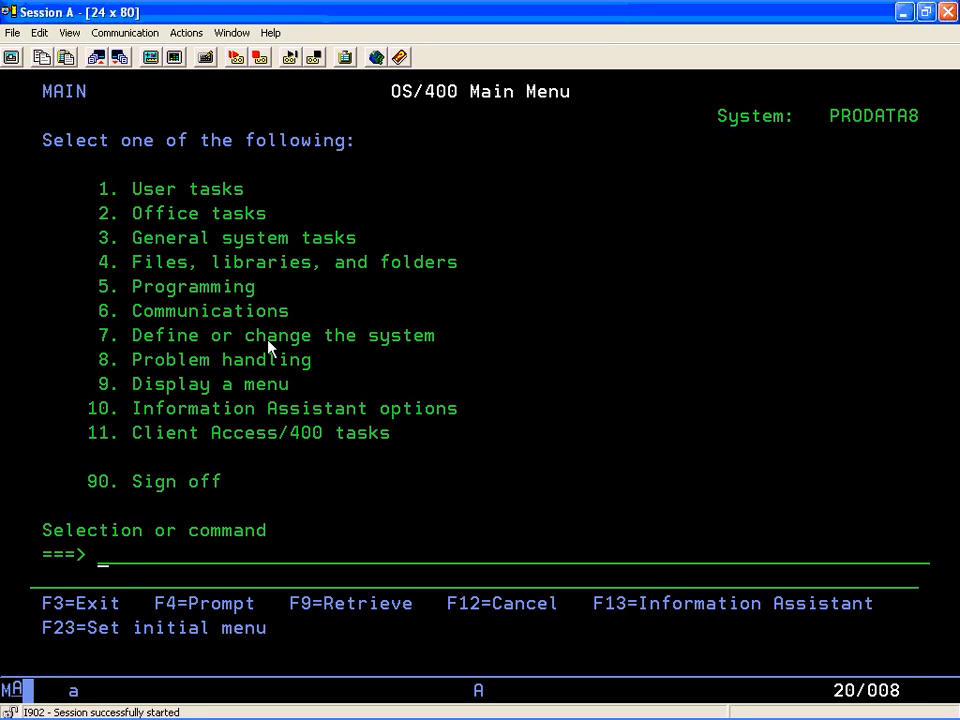
type("DBU DBP")
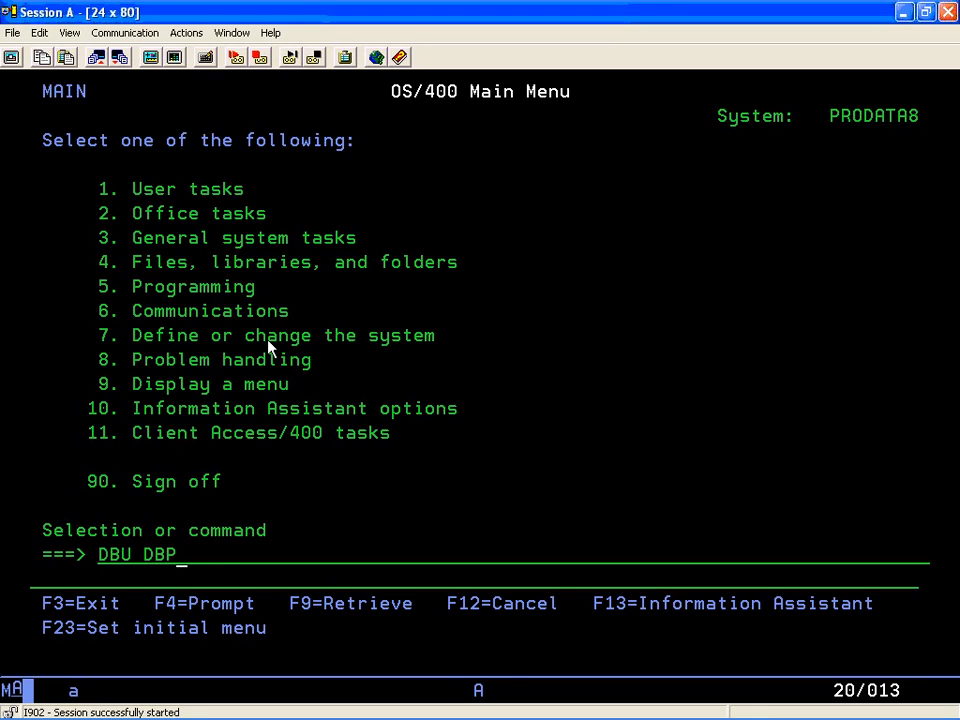
type("DEMO")
key("Return")
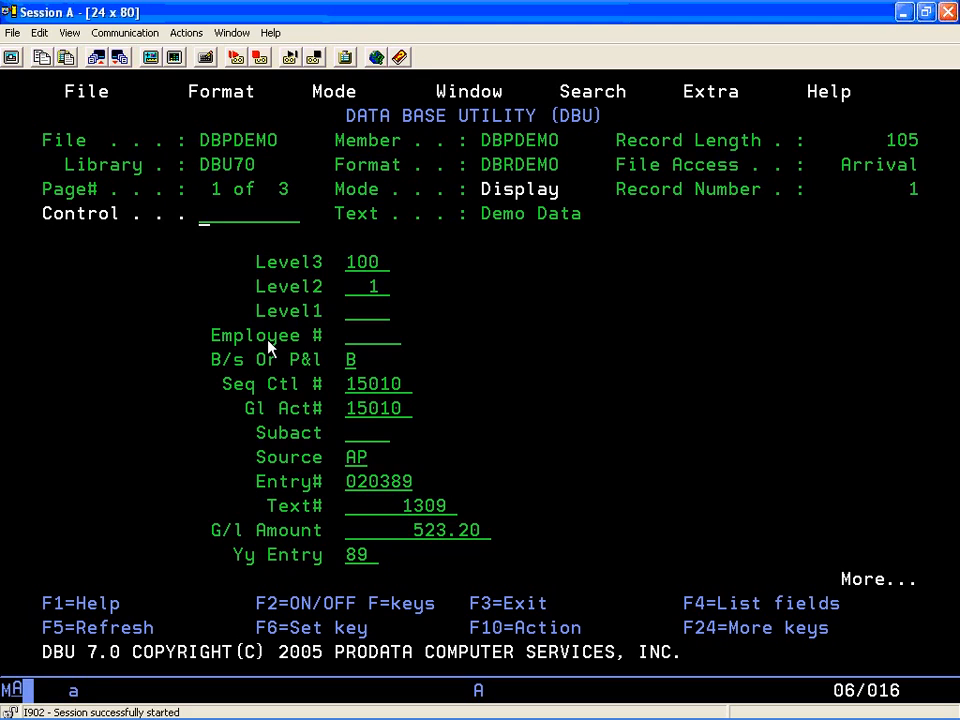
- Open the field selection for DBPDEMO and mark the Gl Act# field with S to select it and X for display only
key("Page_Down")
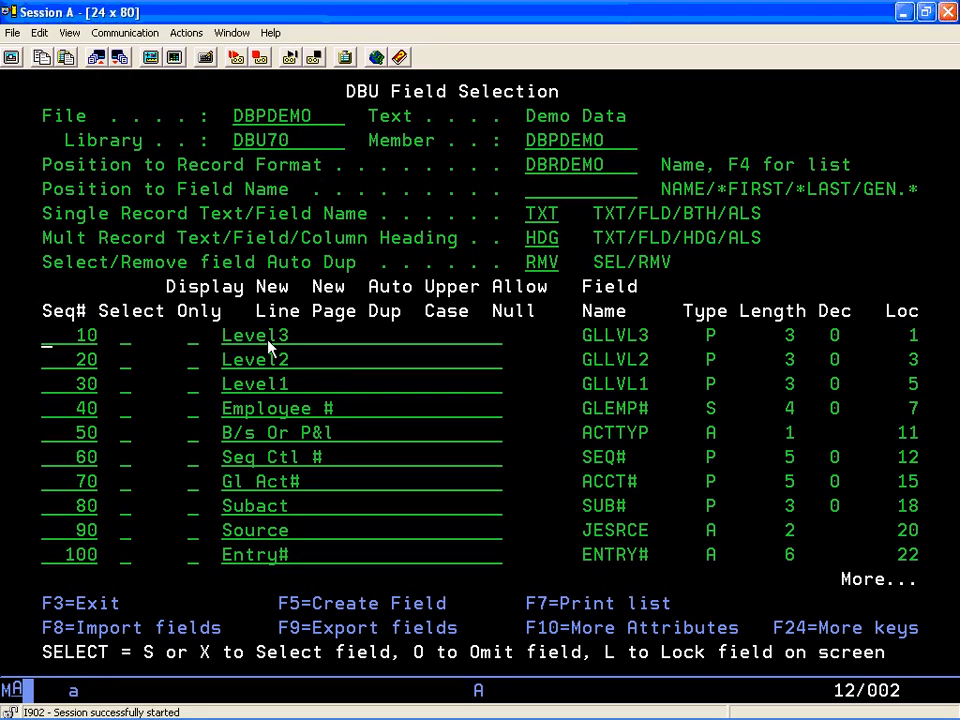
key("Down")
key("Down")
key("Down")
key("Down")
key("Down")
key("Down")
key("Tab")
type("S")
key("Tab")
type("X")
key("Tab")
key("Tab")
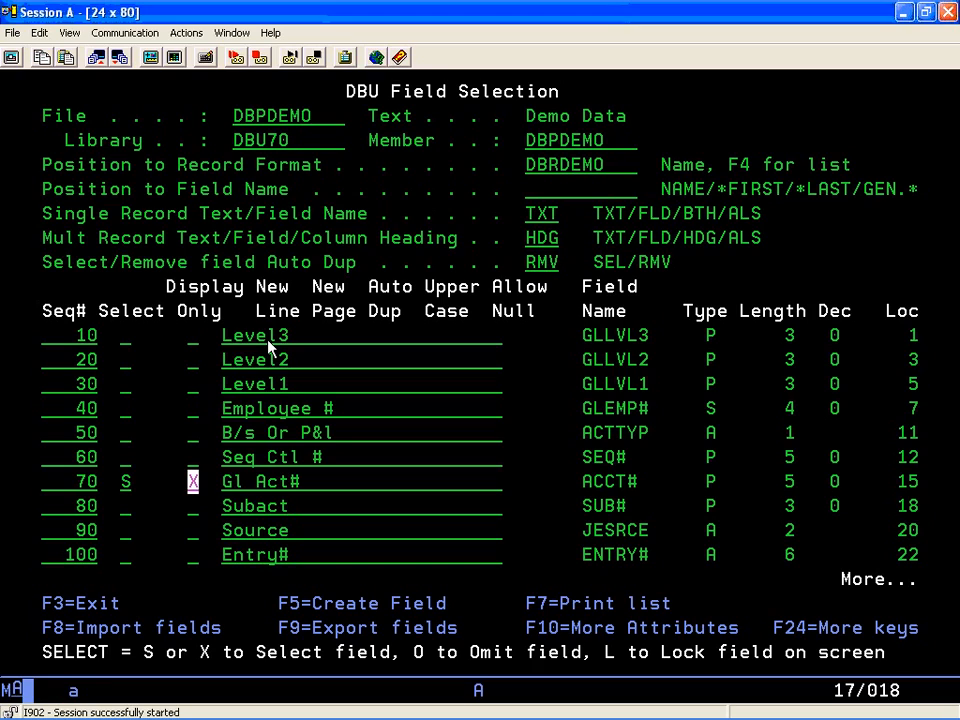
- Select the G/l Amount field with S as well and apply the field selection to the record display
key("Page_Down")
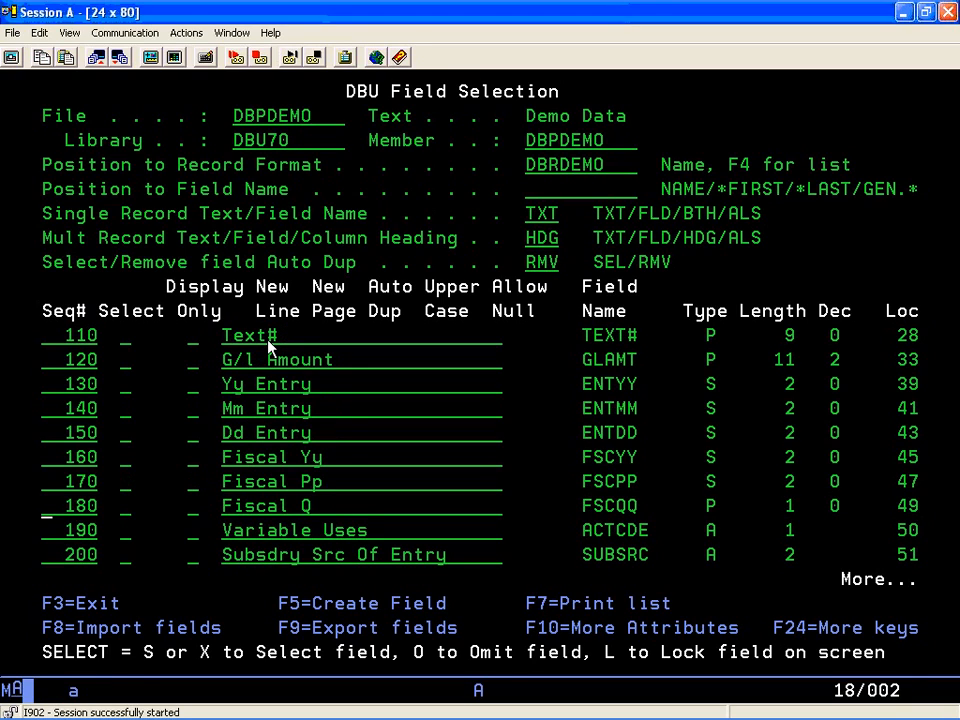
key("Down")
key("Up")
key("Up")
key("Up")
key("Up")
key("Up")
key("Up")
key("Up")
key("Tab")
type("S")
key("Return")
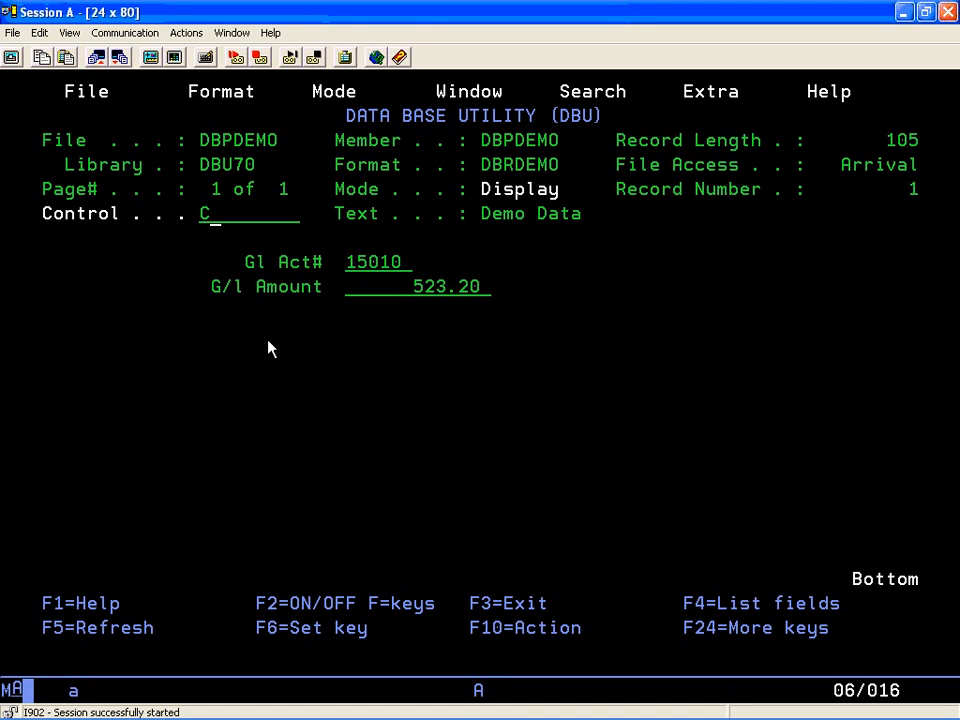
- Switch the record to Change mode with the control command CHG and cycle the cursor through the enterable fields to G/l Amount
type("CHG")
key("Return")
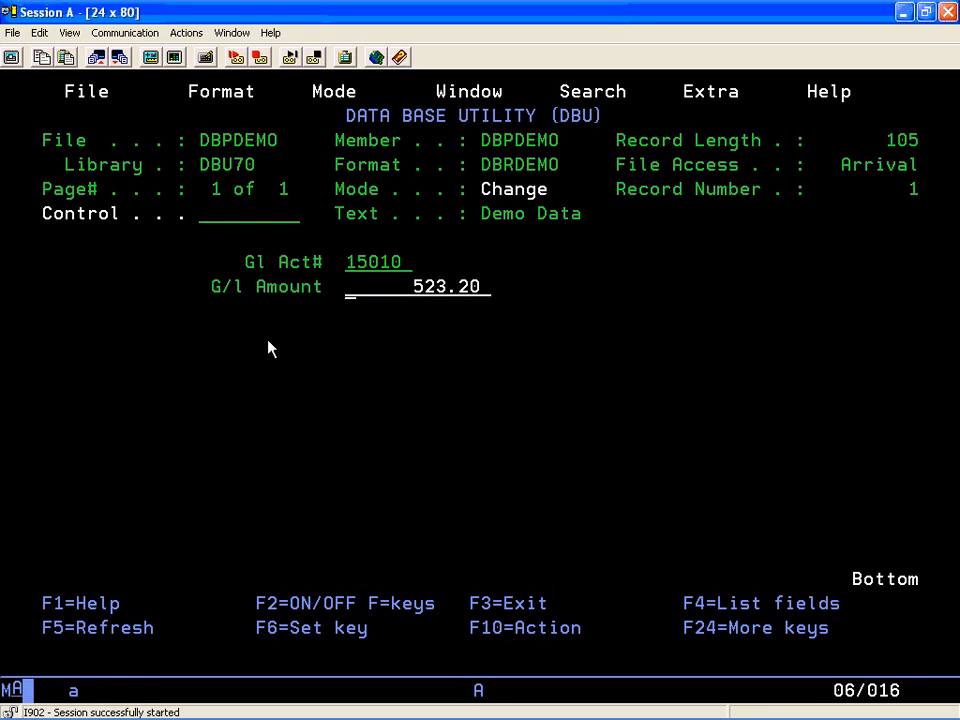
key("Tab")
key("Tab")
key("Tab")
key("Tab")
key("Tab")
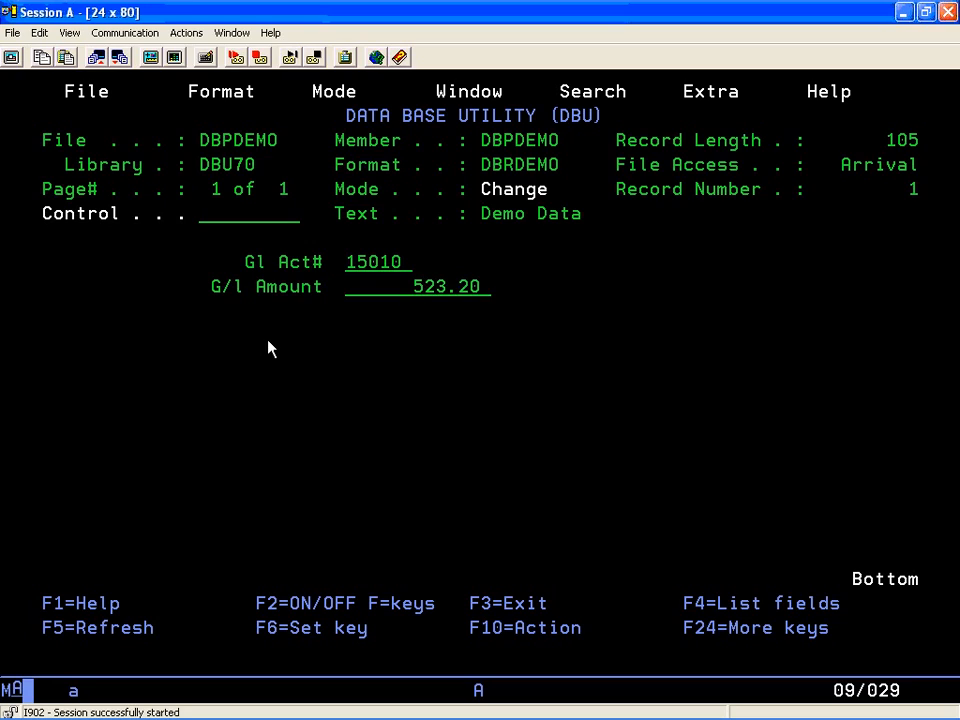
key("Tab")
key("Tab")
key("Tab")
key("Tab")
key("Tab")
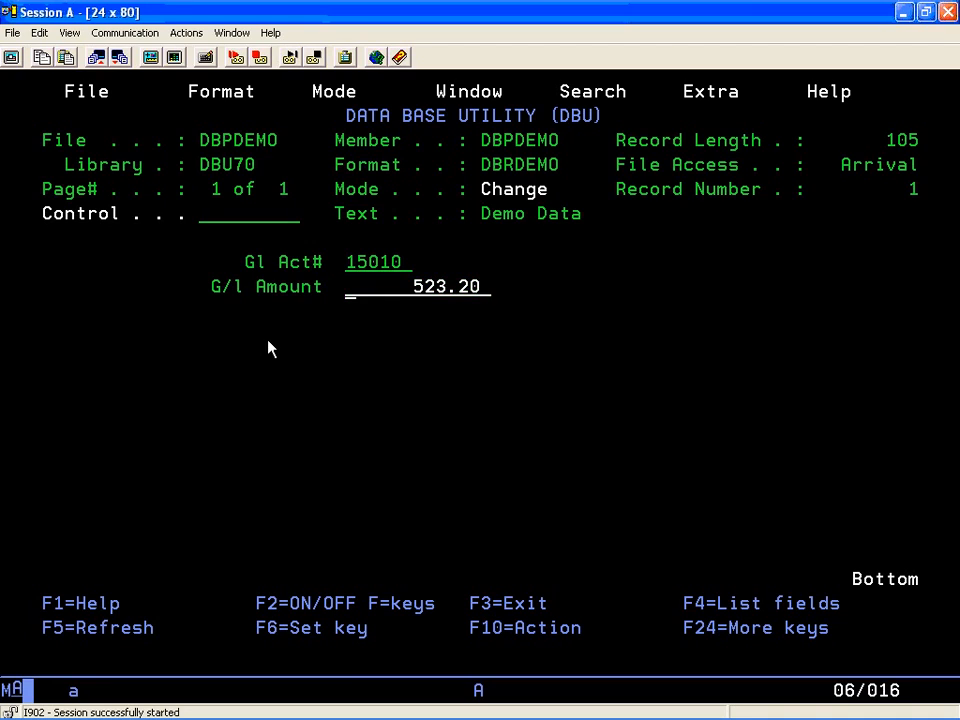
- Set the G/l Amount of record 1 to 524.20 and confirm the record change
type("524.  ")
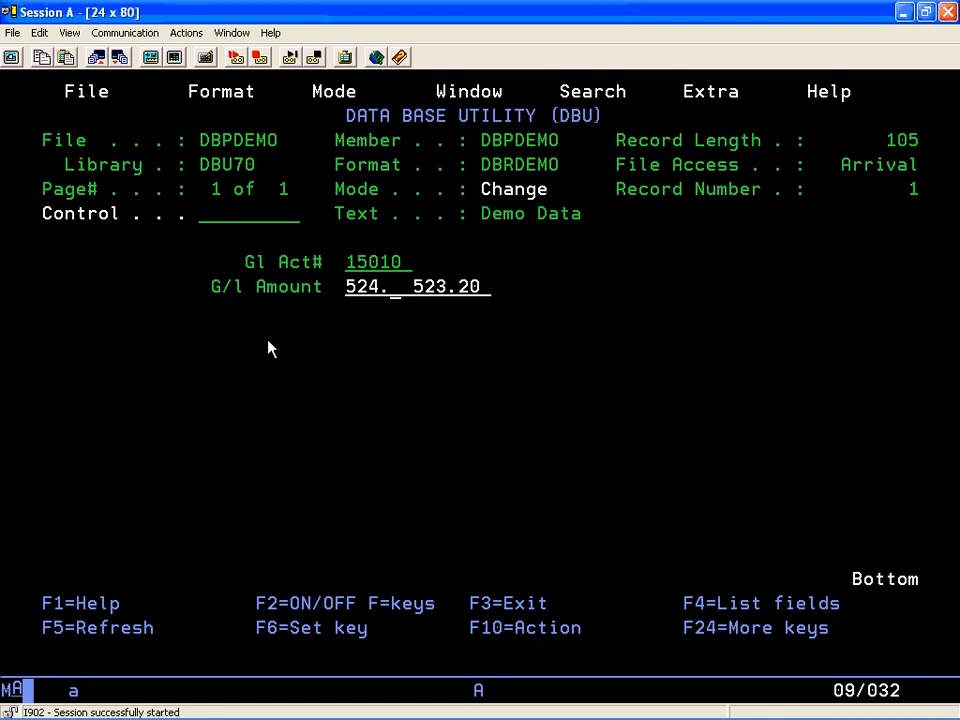
type("20")
key("Return")
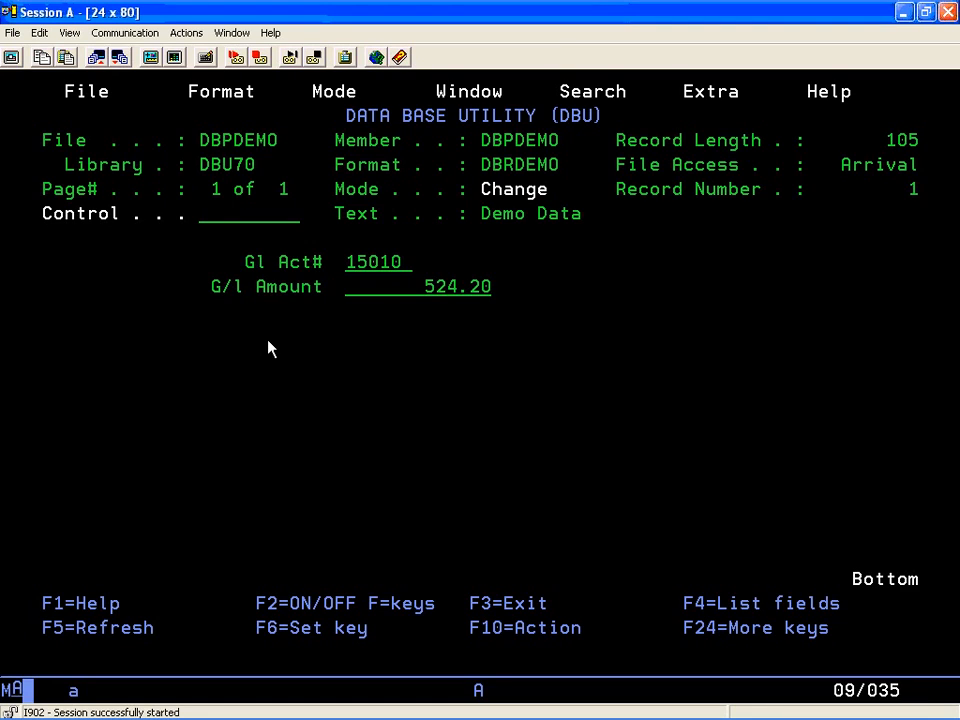
key("Return")
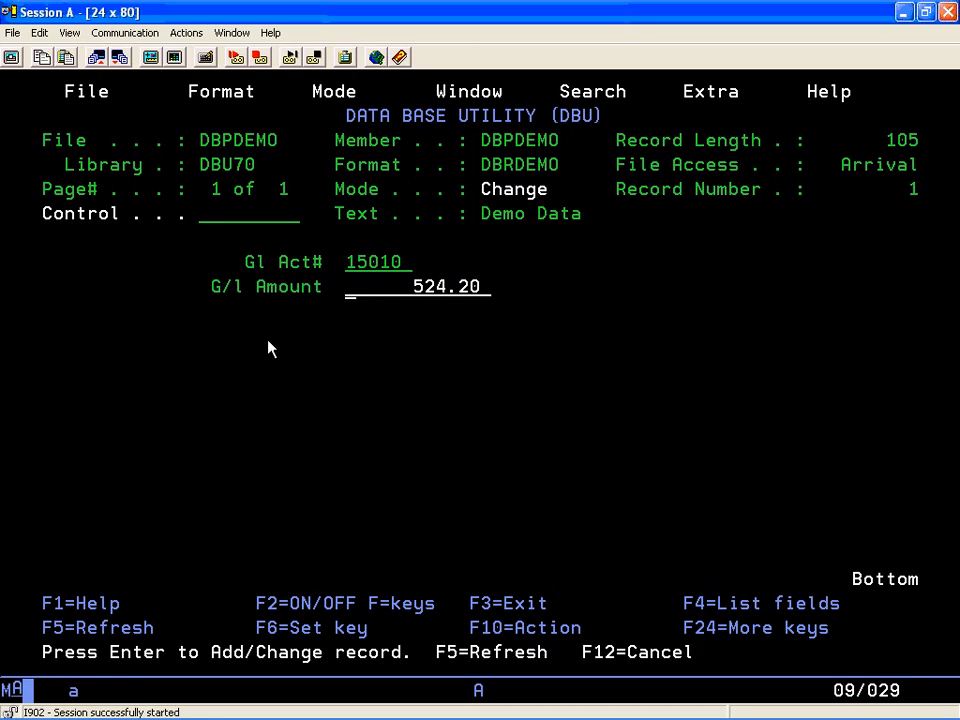
key("Return")
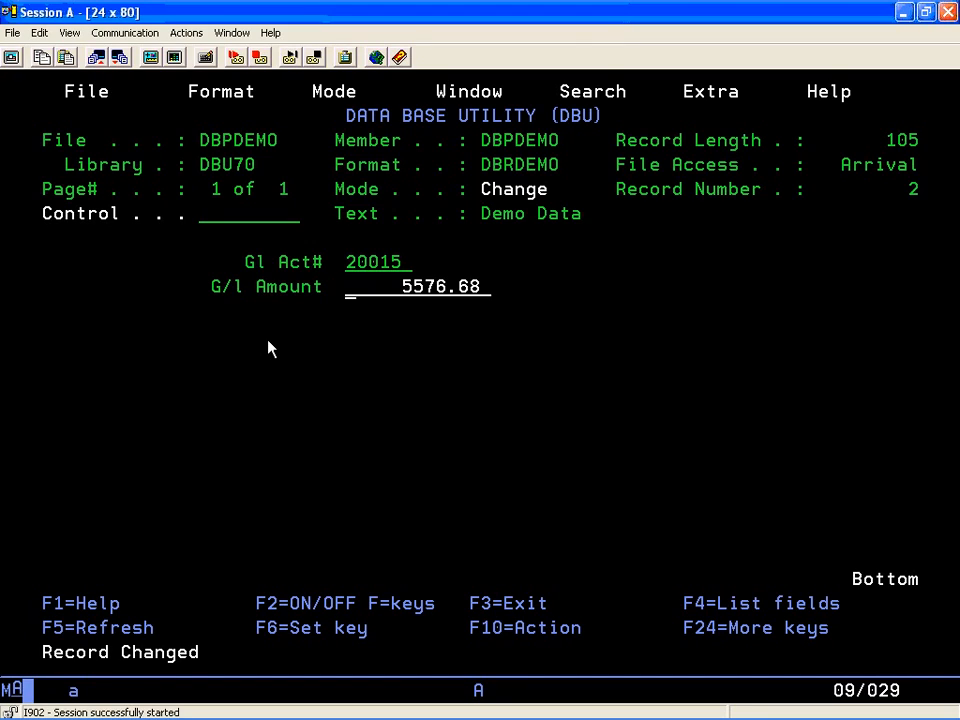
- Return to record 1 and open the DBU Applications list with the control command APP
key("Page_Up")
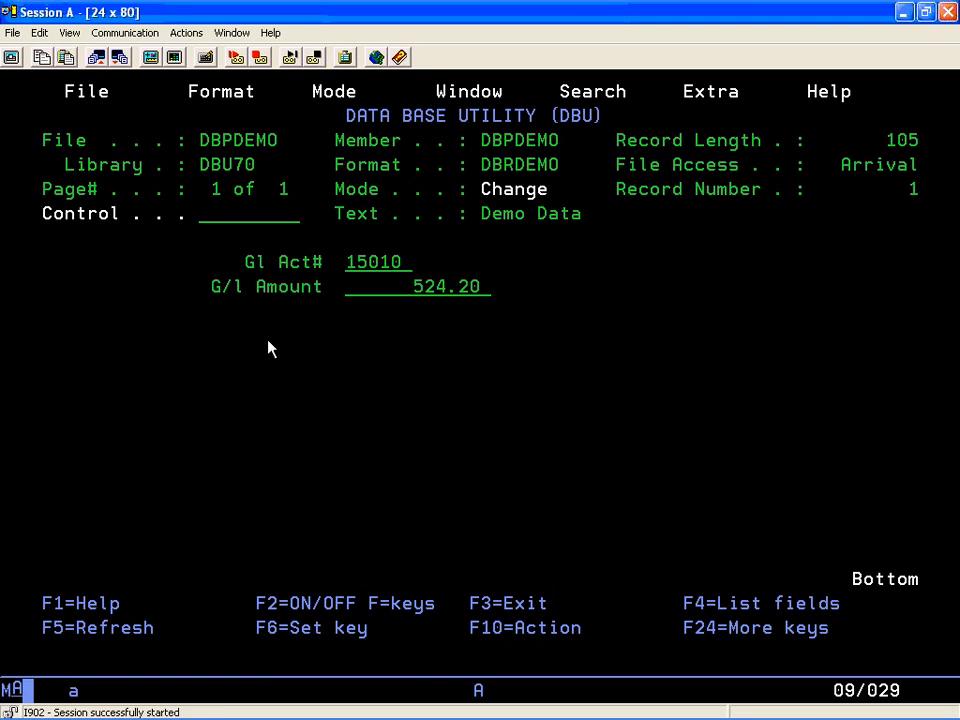
key("shift+Tab")
key("shift+Tab")
type("APP")
key("Return")
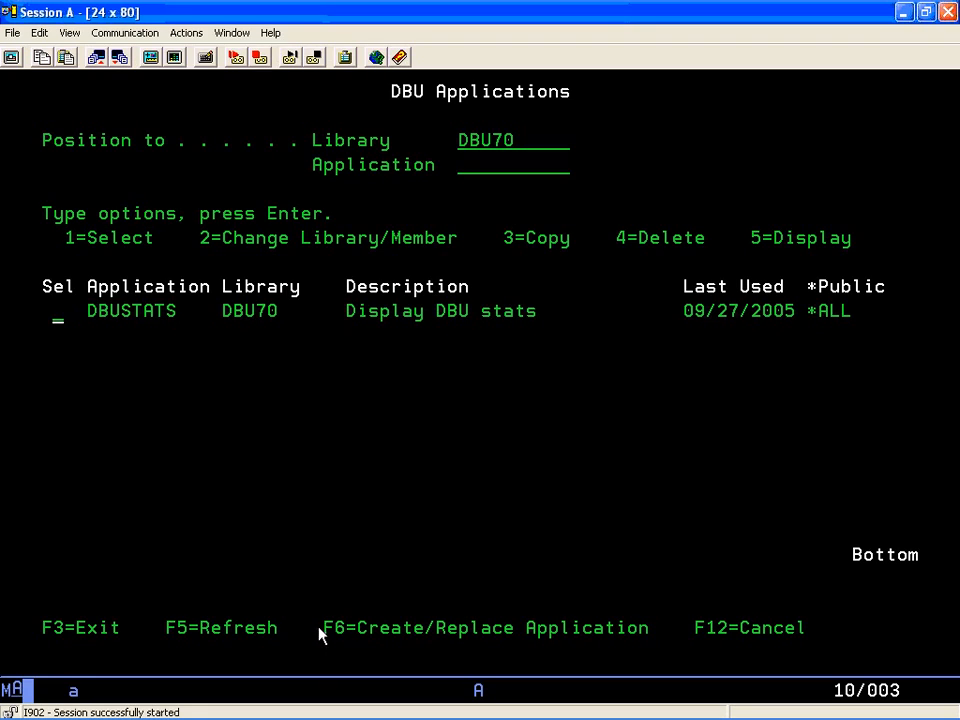
left_click_drag(312, 616, 659, 640)
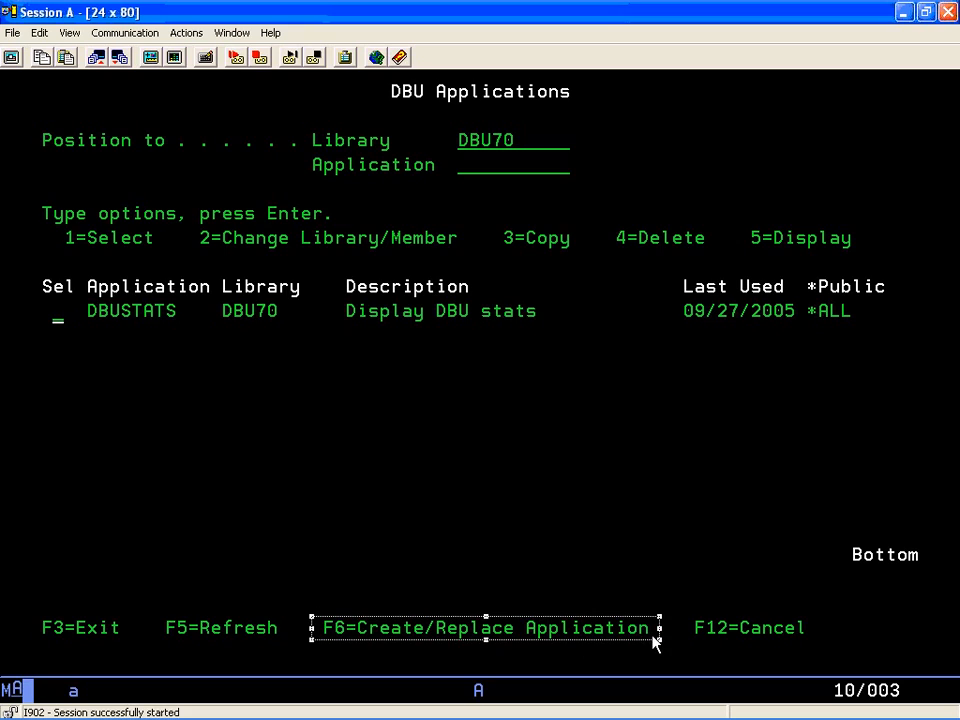
left_click(57, 322)
- Create the application MYTESTAPP in library DBU70 with description TEST APPLICATION and public authority *ALL
key("F6")
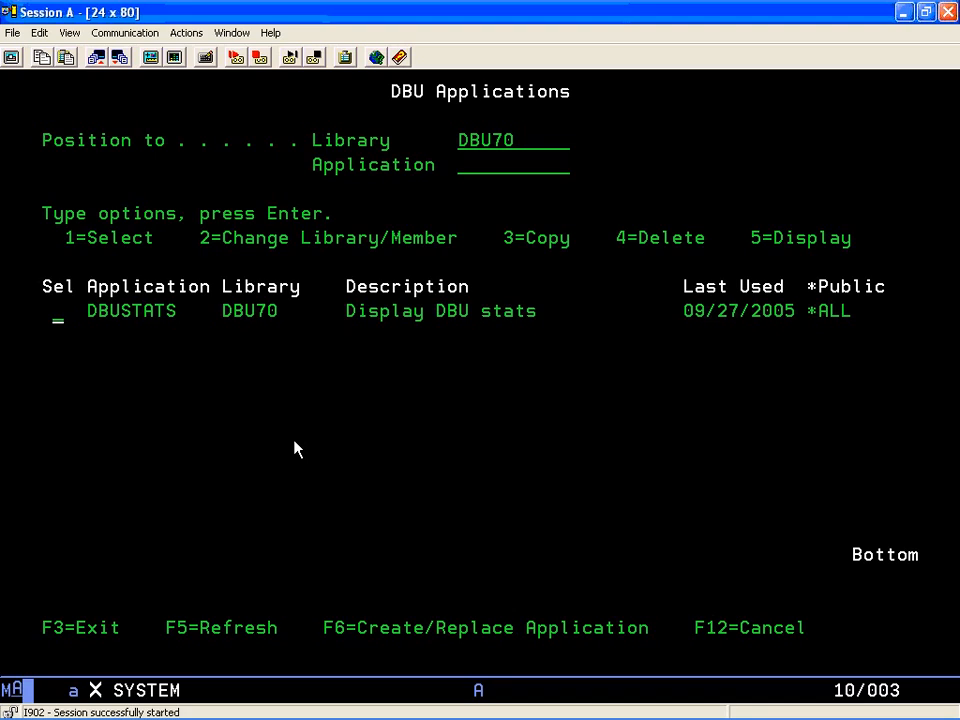
type("M")
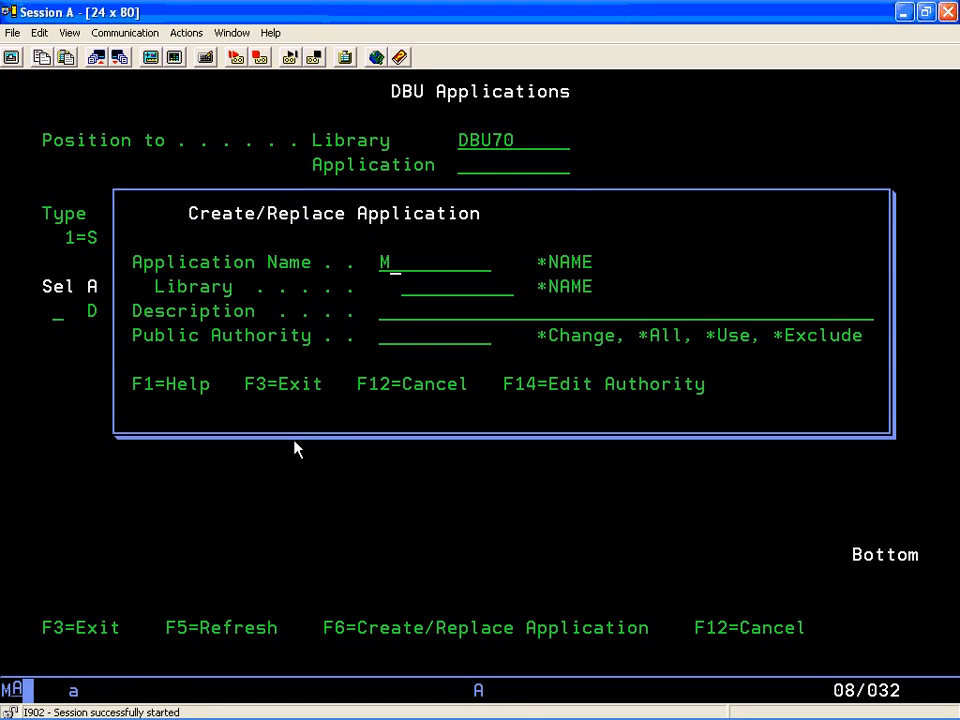
type("YTESTAP")
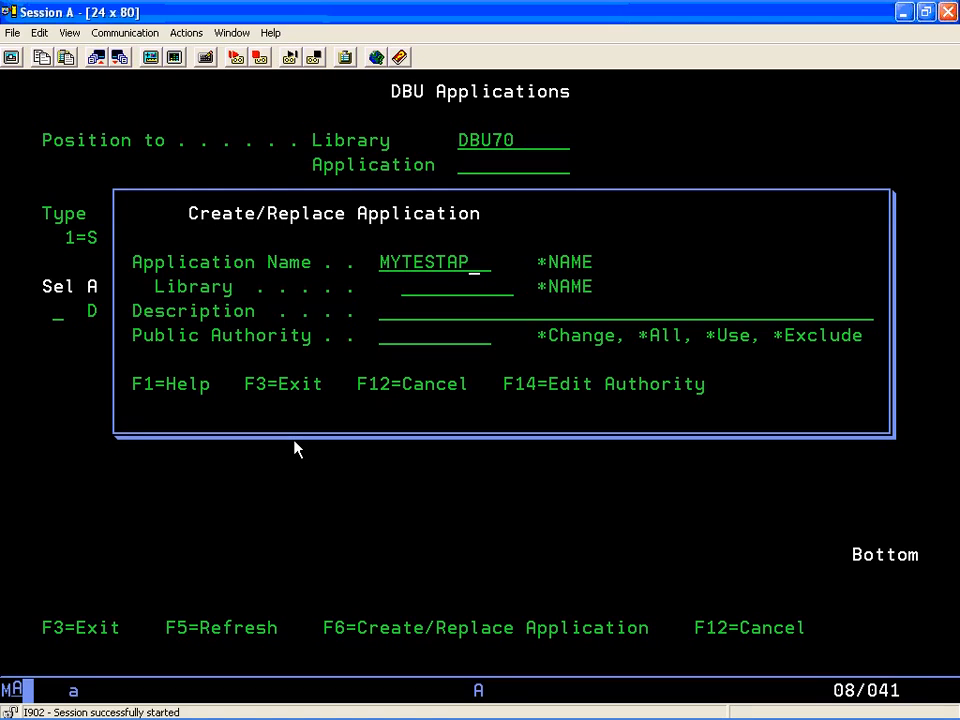
type("P")
key("Tab")
type("DBU7")
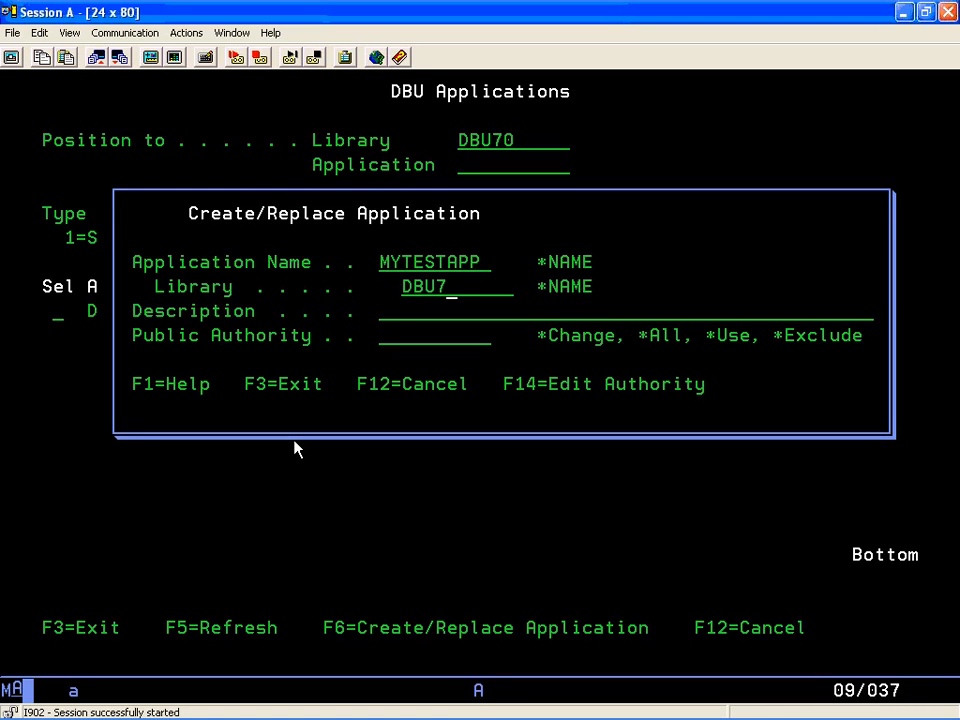
type("0")
key("Tab")
type("TEST ")
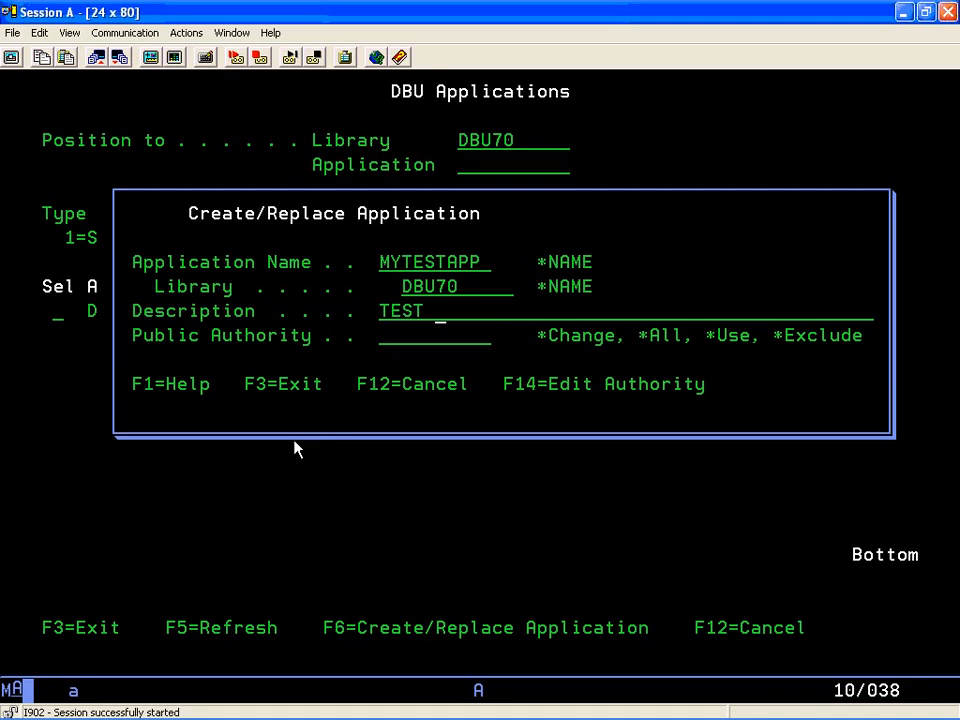
type("APPLICATION")
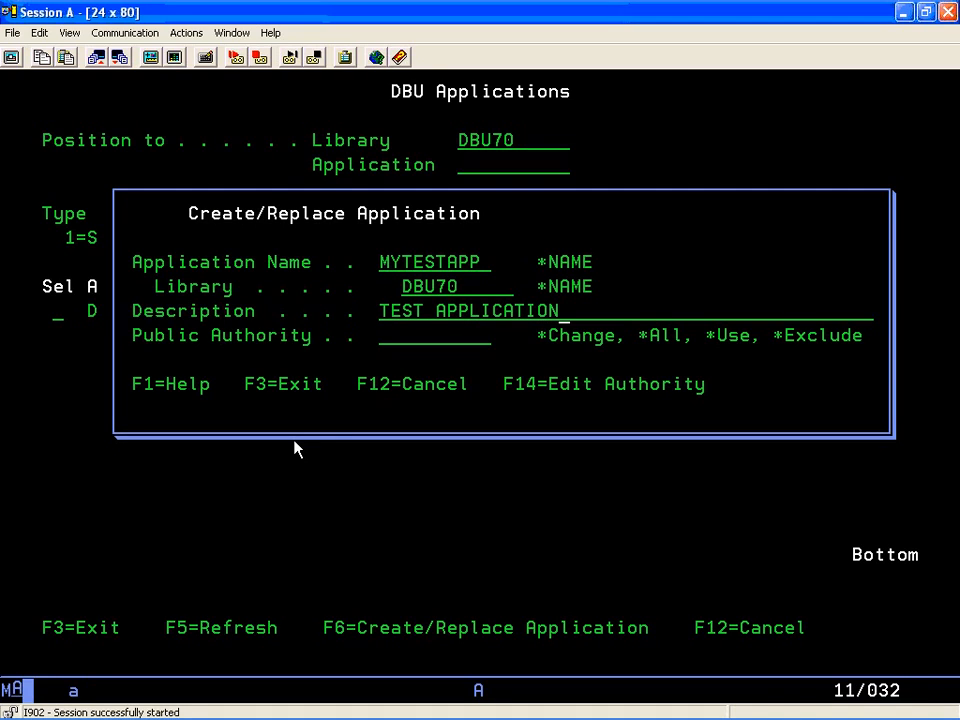
key("Tab")
type("*ALL")
key("Return")
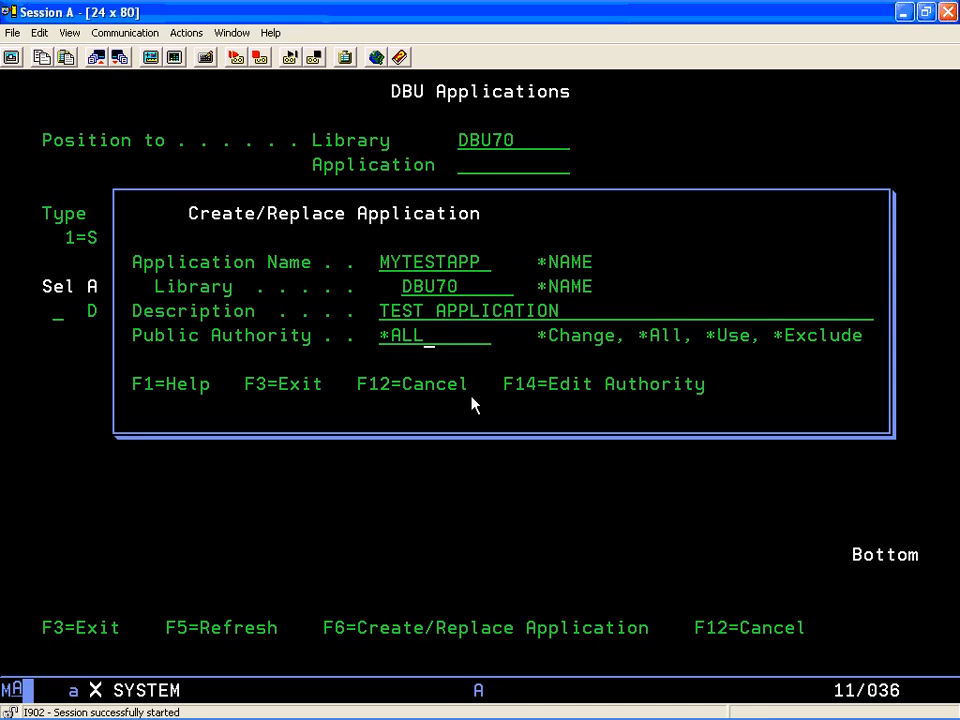
- Confirm the new application's creation, then from the OS/400 Main Menu run it with the command DBUAPP MYTESTAPP and exit it
key("Return")
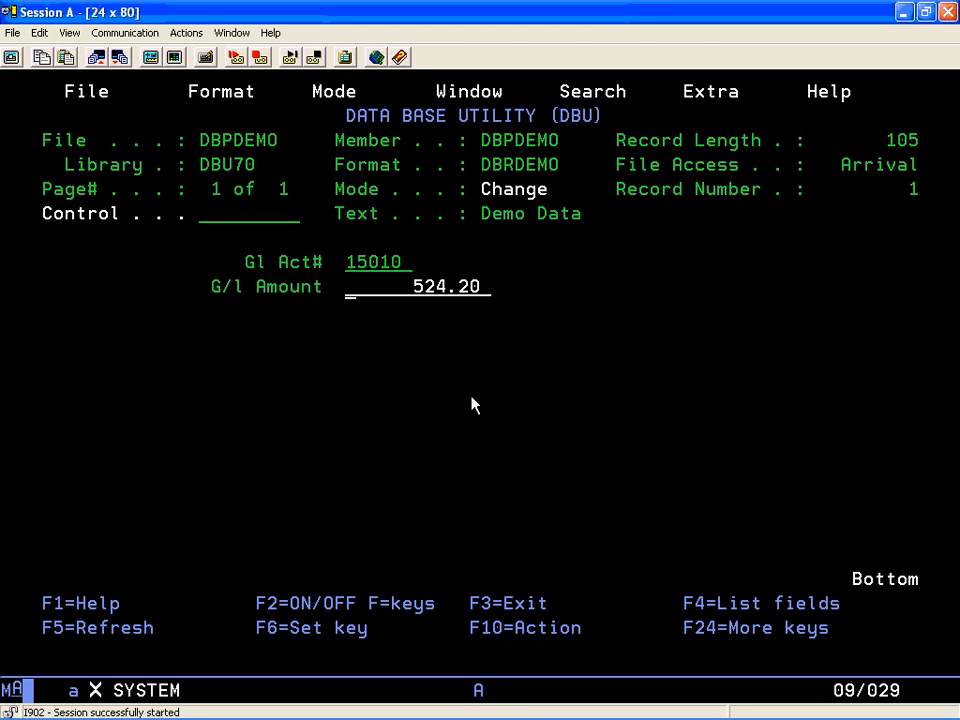
key("F3")
type("D")
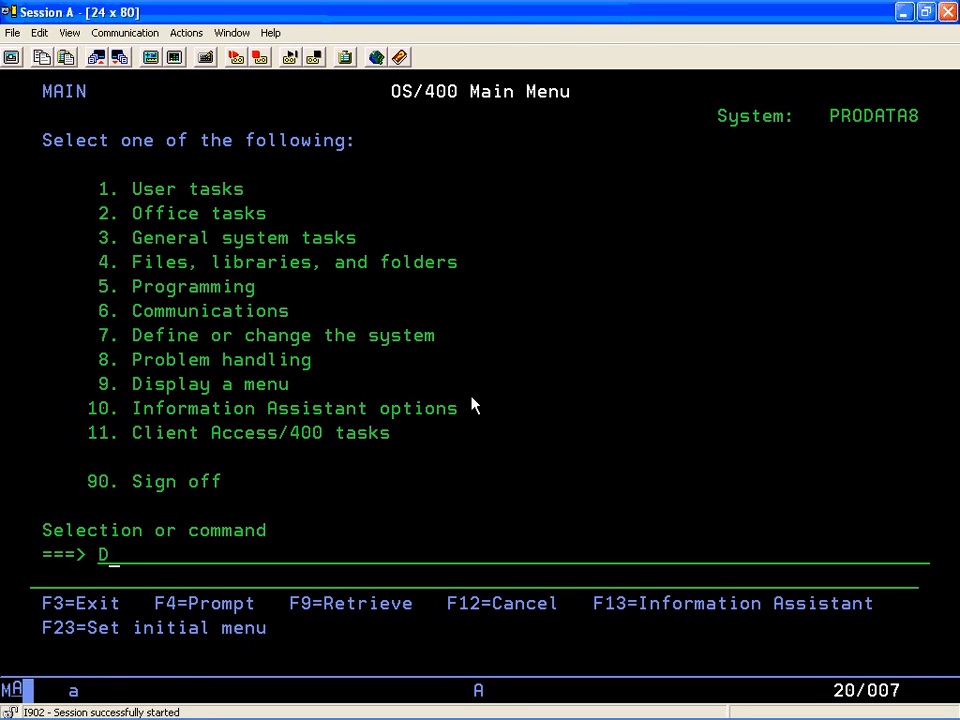
type("BUAPP ")
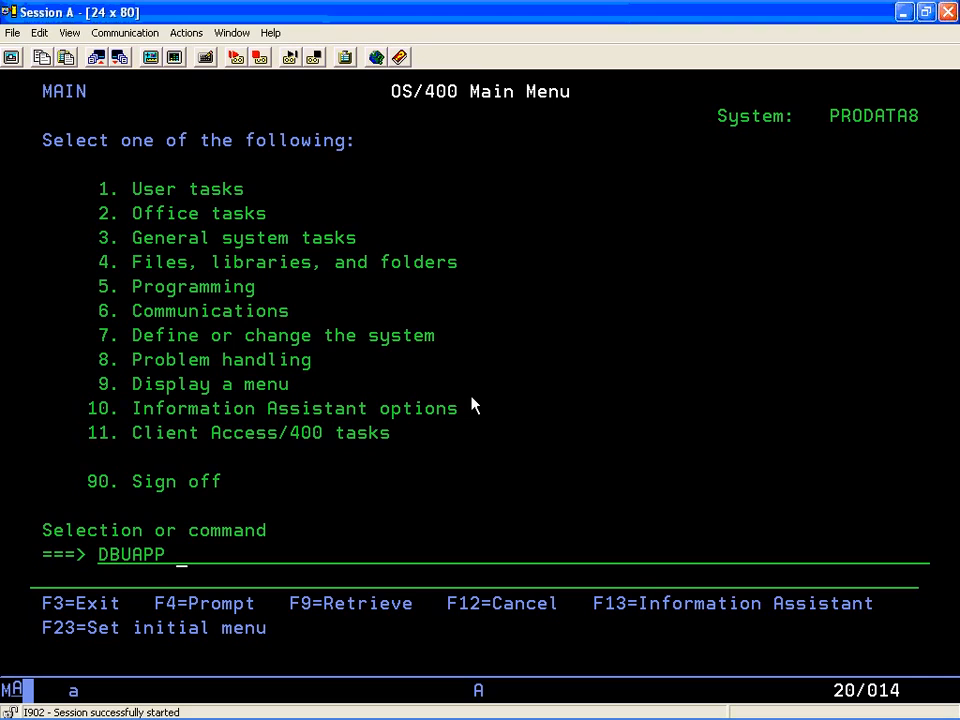
type("MYTEST")
type("APP")
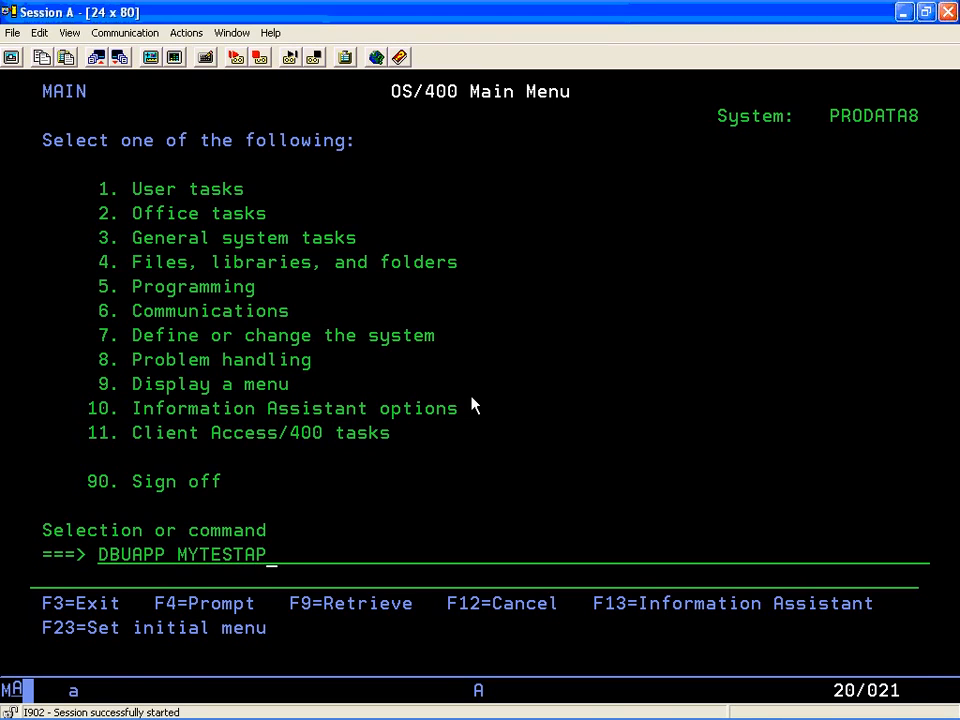
key("Return")
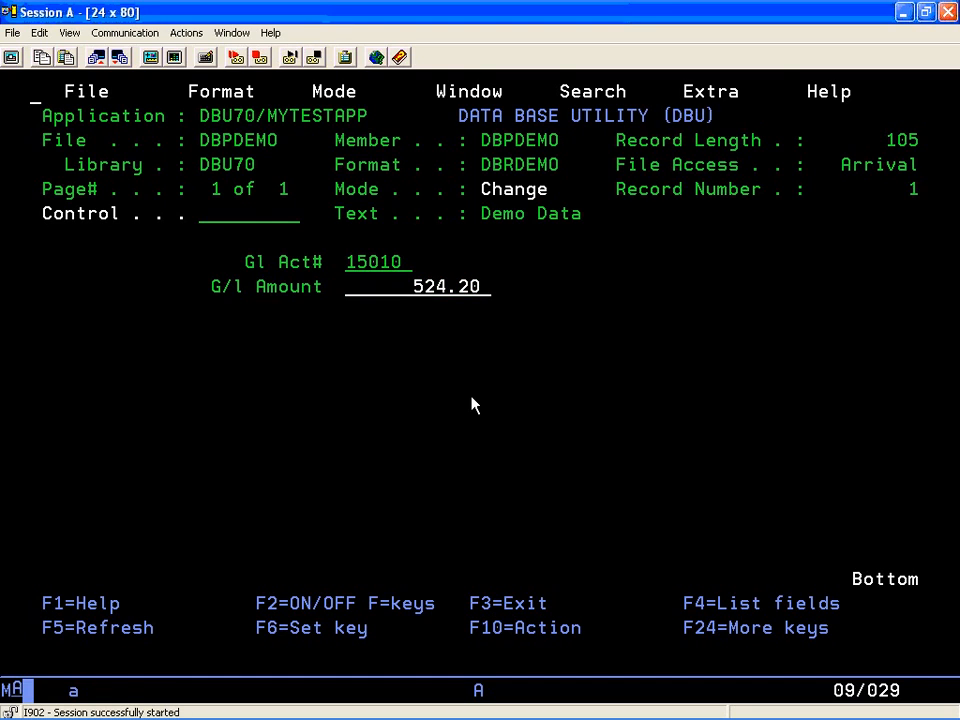
key("F3")
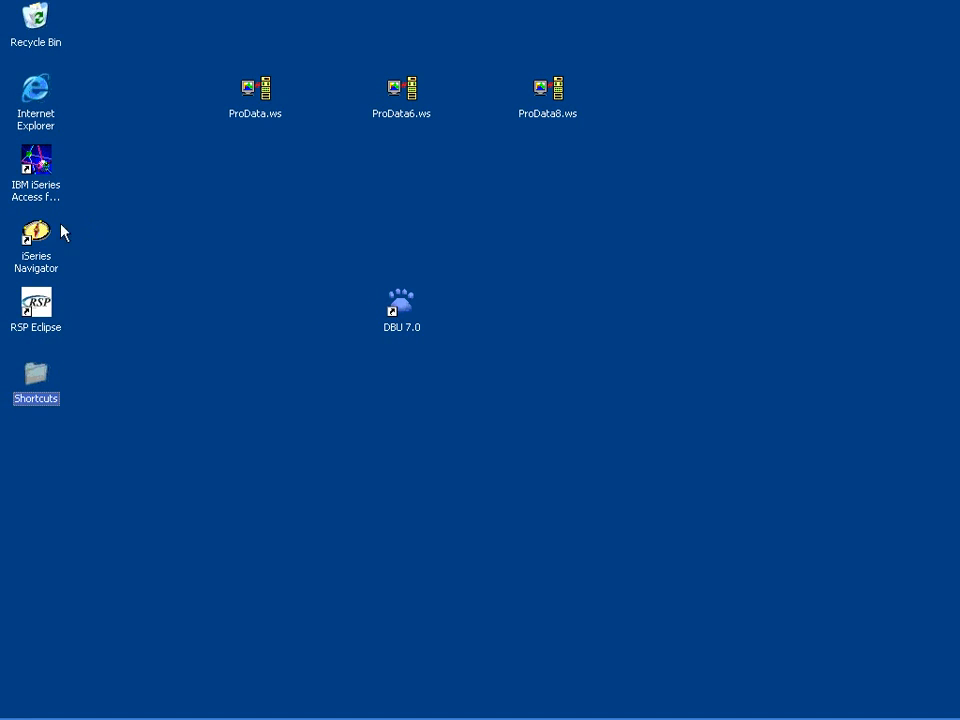
- Switch to the DBU 7.0 graphical client from the desktop and open the file DBPDEMO on system 10.1.2.208
double_click(403, 304)
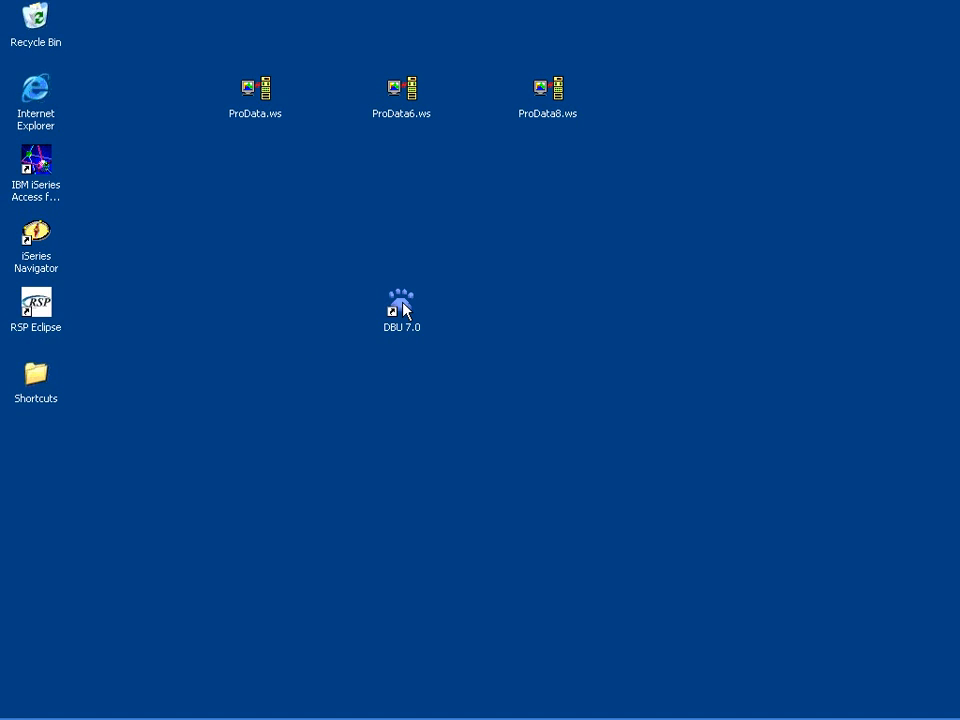
right_click(403, 304)
left_click(462, 313)
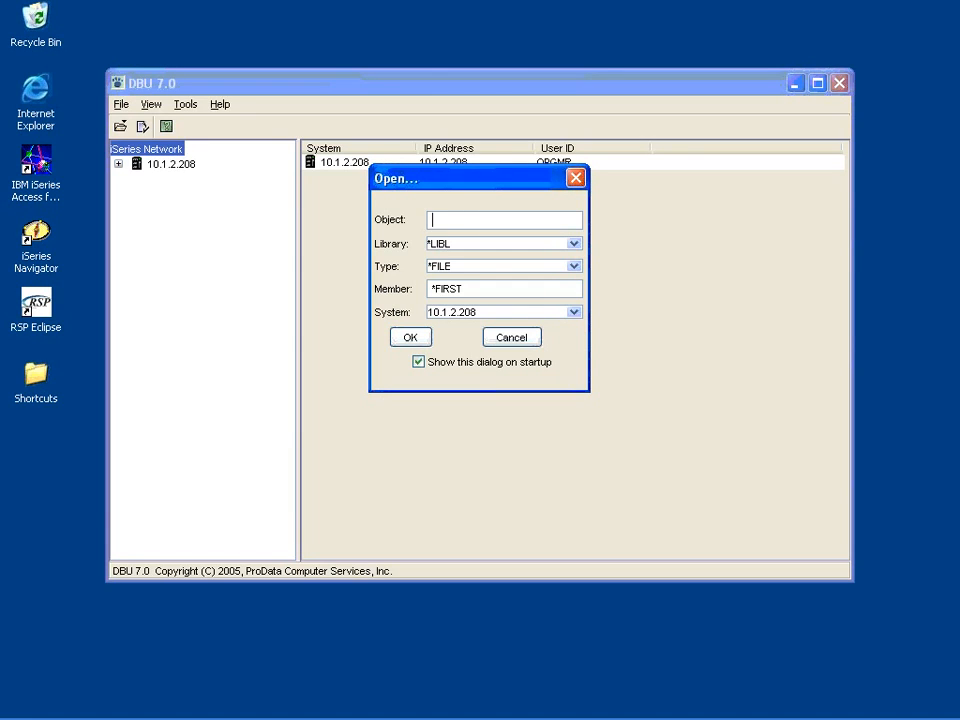
type("DBPDEMO")
left_click(411, 338)
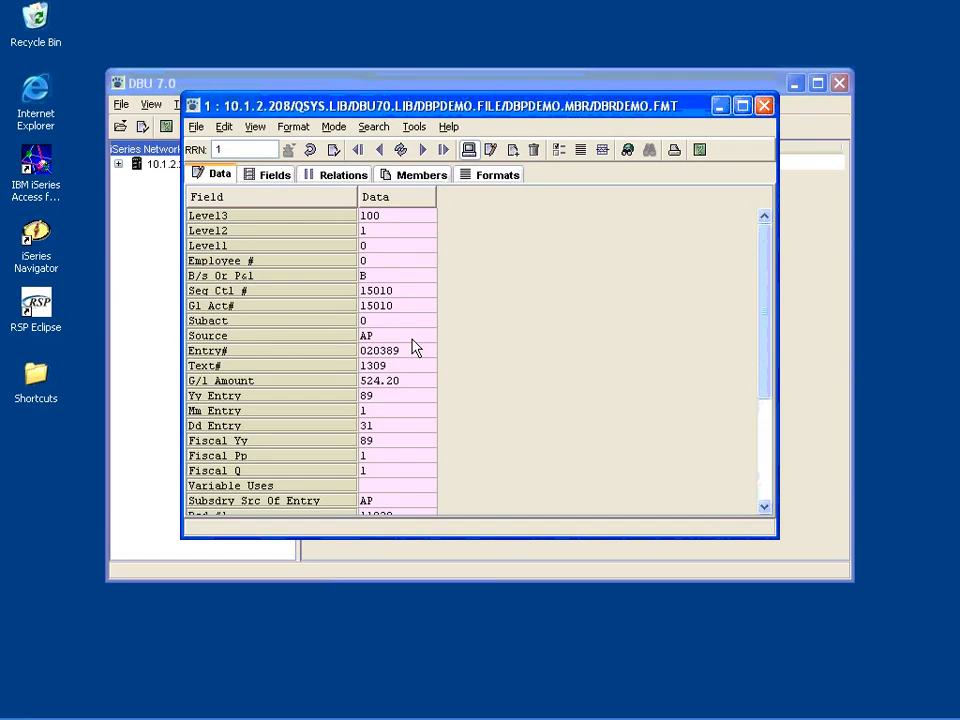
- View the DBPDEMO records as a multi-record table in Edit mode, and close the file window
left_click(335, 127)
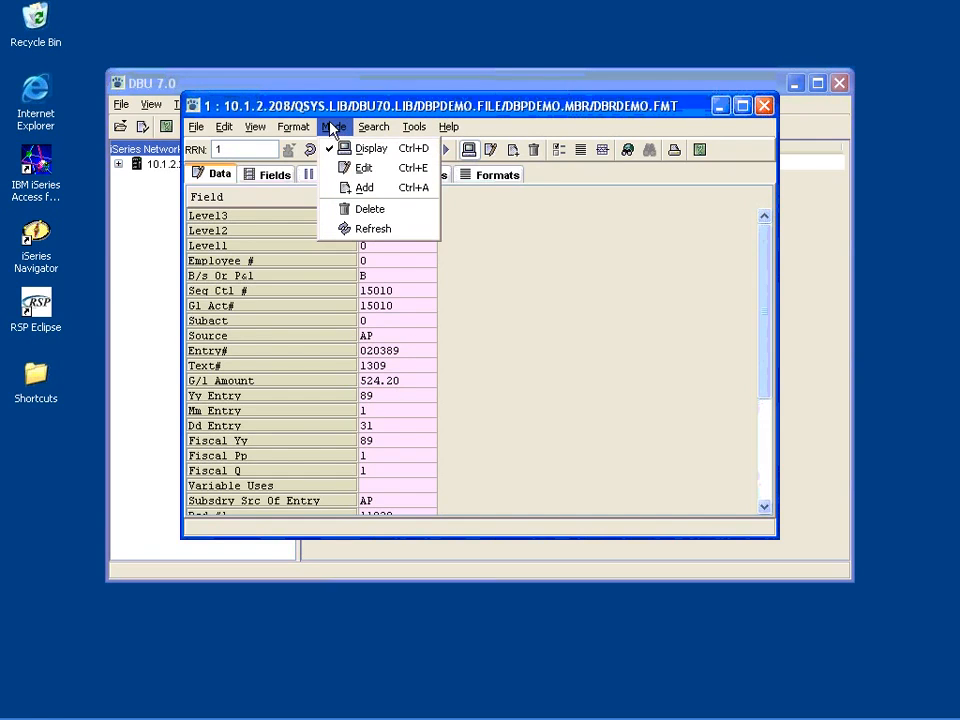
left_click(330, 167)
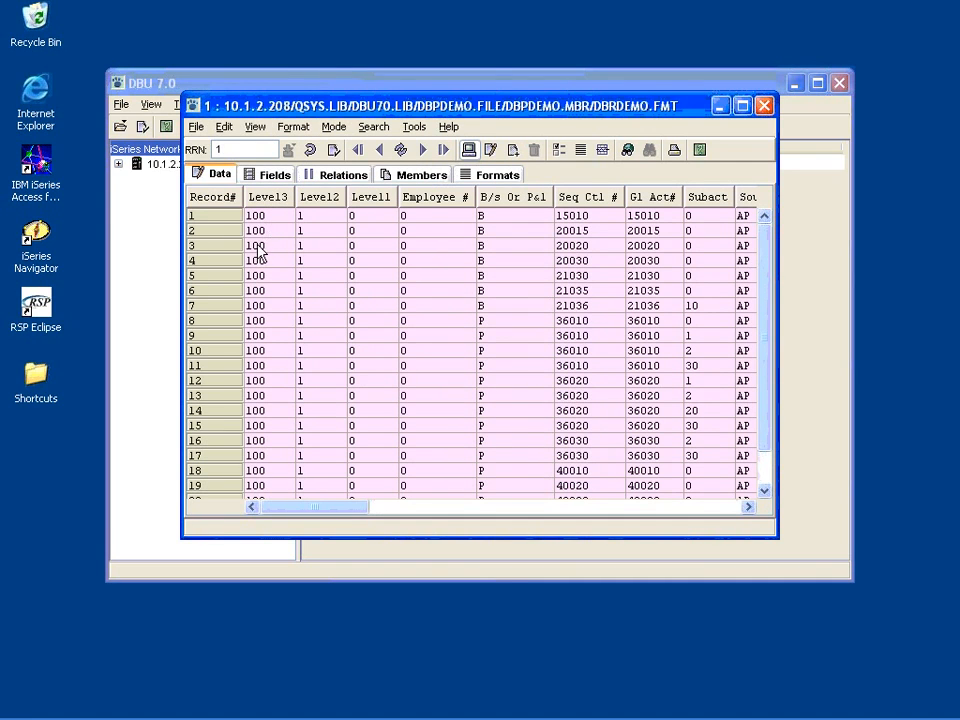
left_click(333, 127)
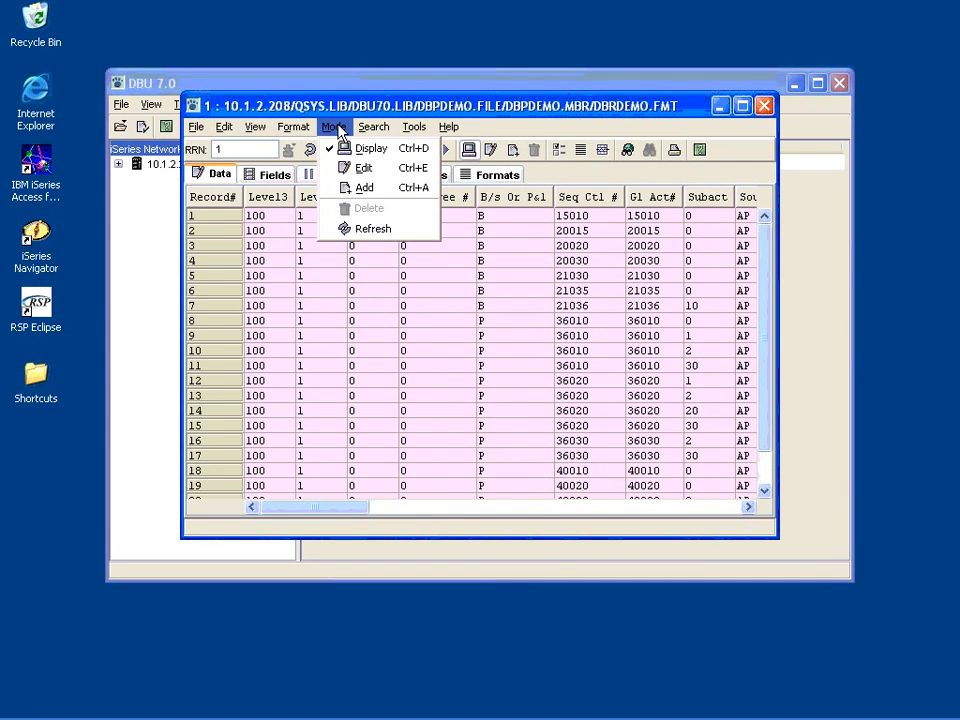
left_click(370, 172)
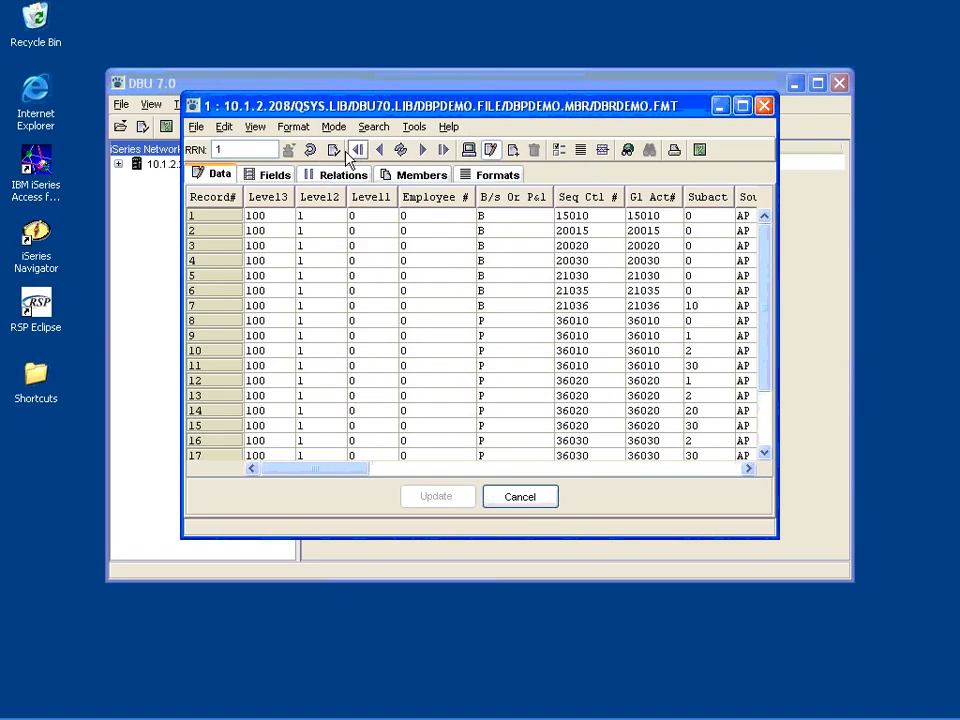
left_click(196, 130)
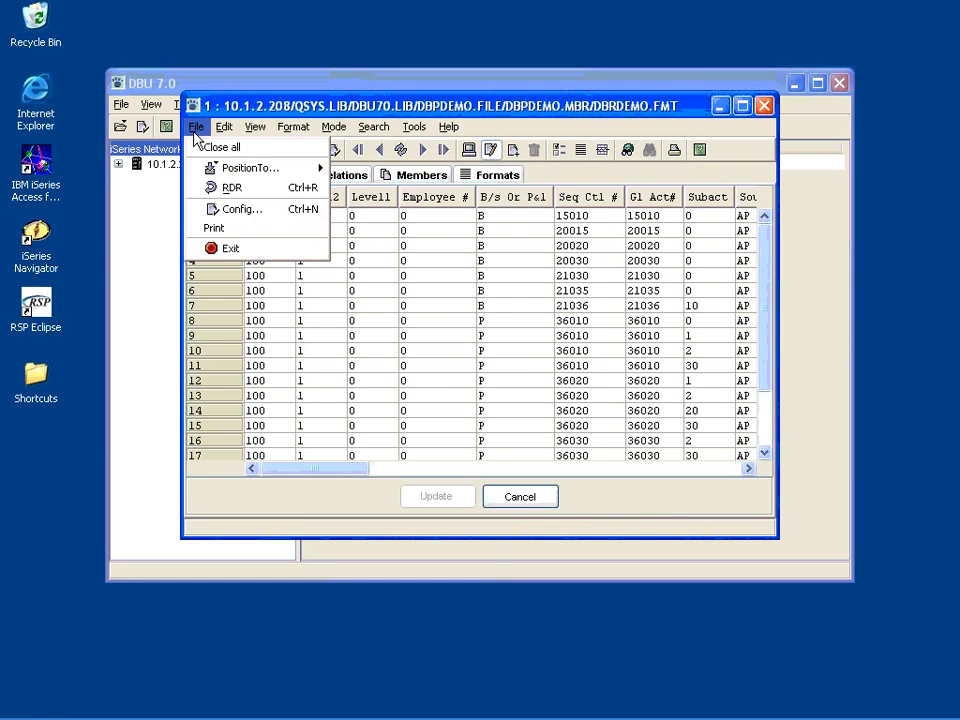
left_click(233, 250)
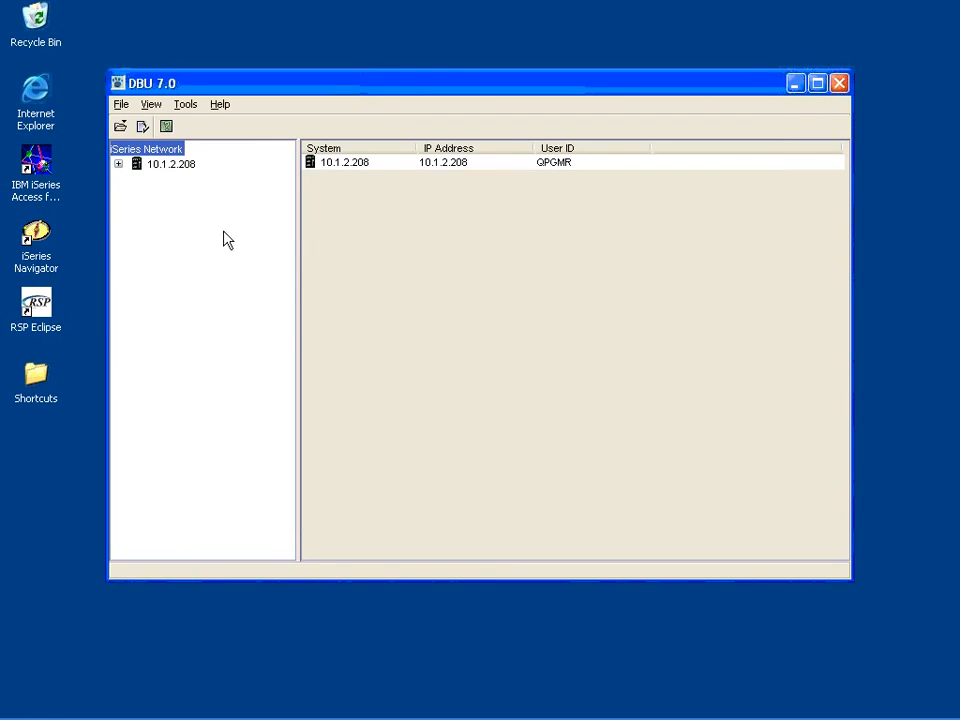
- Open the list of DBU applications for system 10.1.2.208 and run MYTESTAPP
double_click(180, 170)
left_click(182, 167)
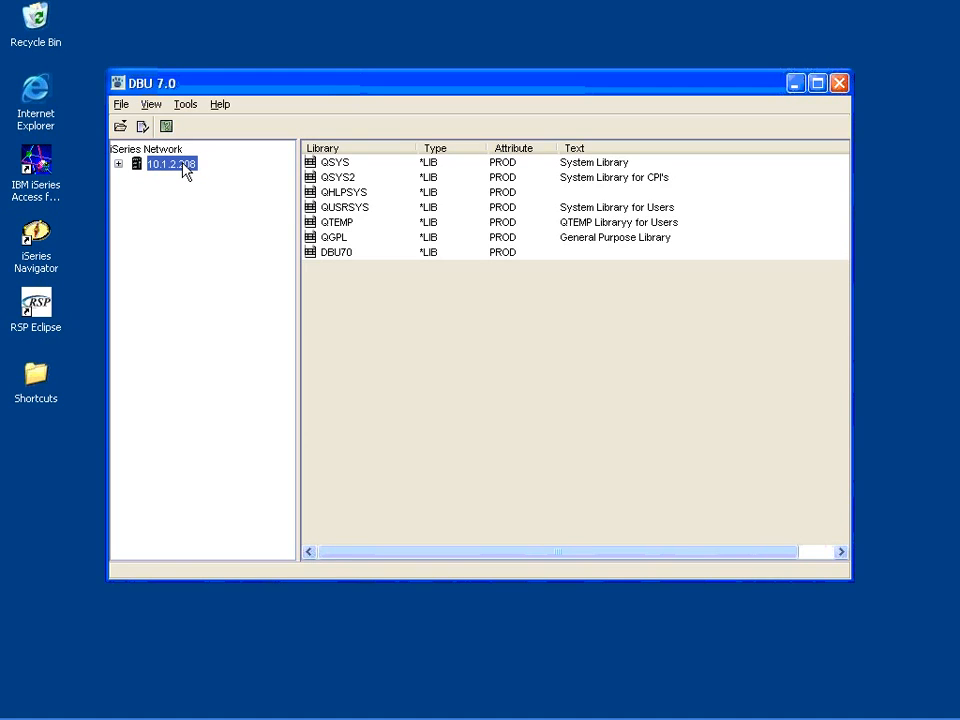
right_click(184, 170)
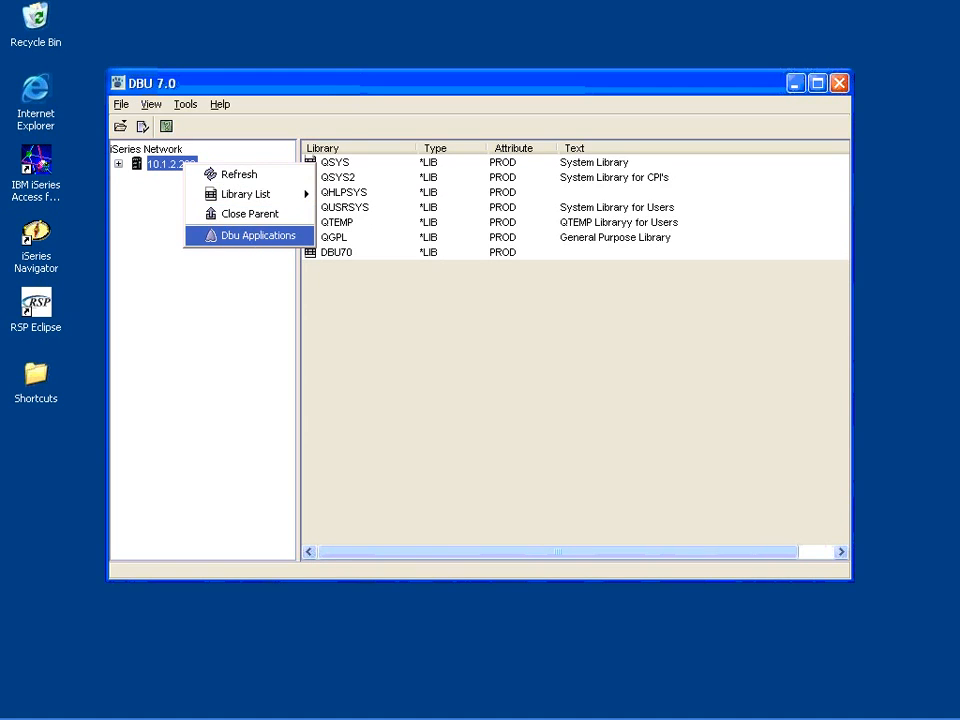
left_click(258, 236)
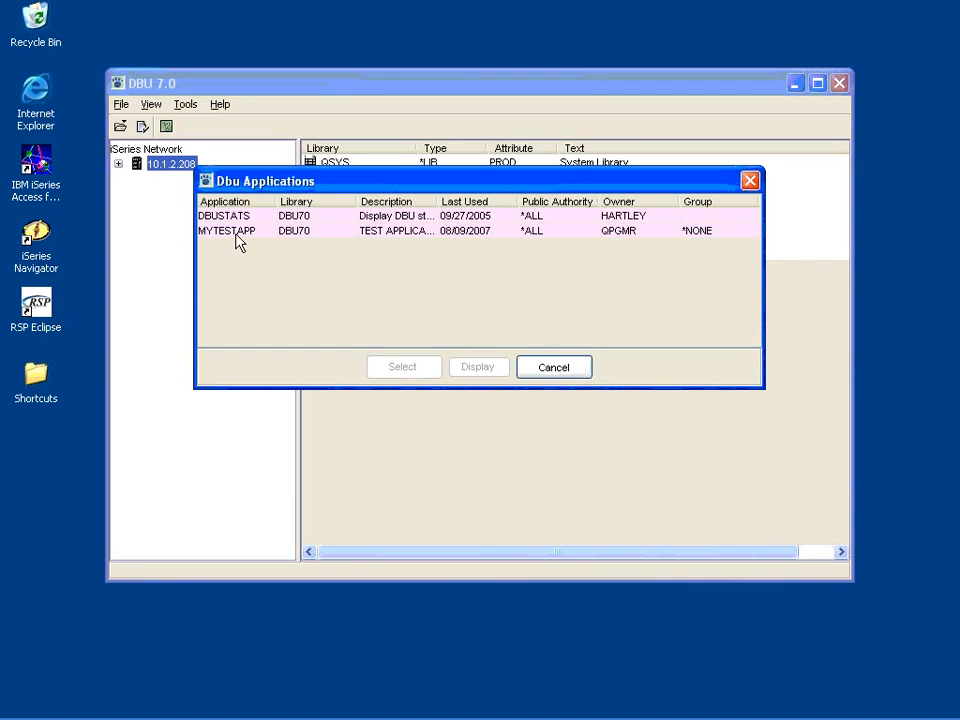
left_click(234, 232)
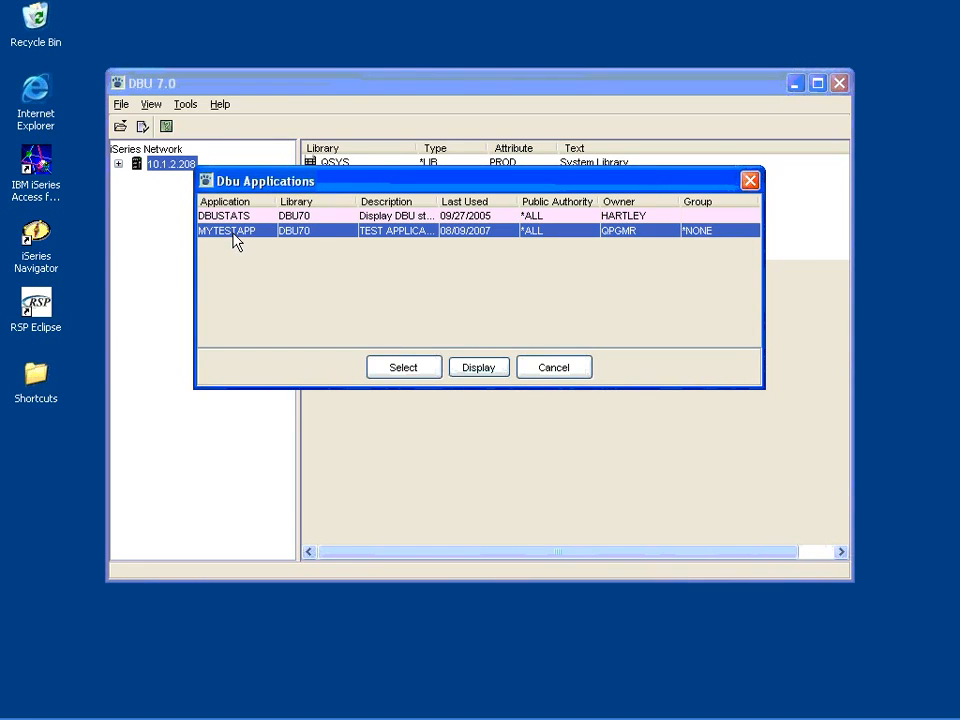
left_click(426, 372)
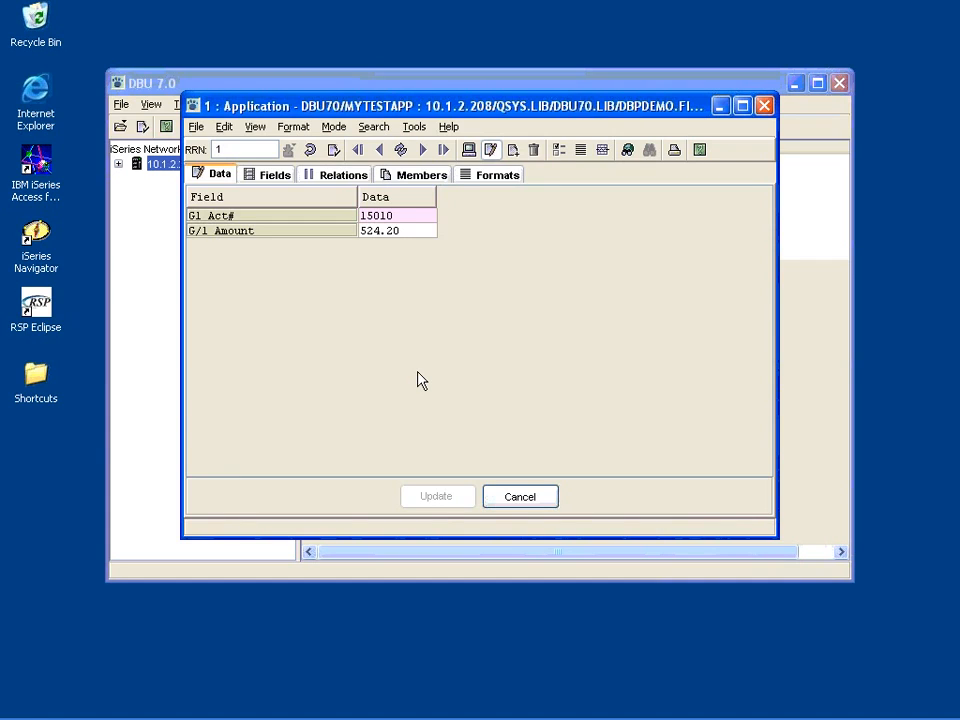
- Set the G/l Amount of record 1 to 523.20, update the record and return to record 1
left_click(377, 236)
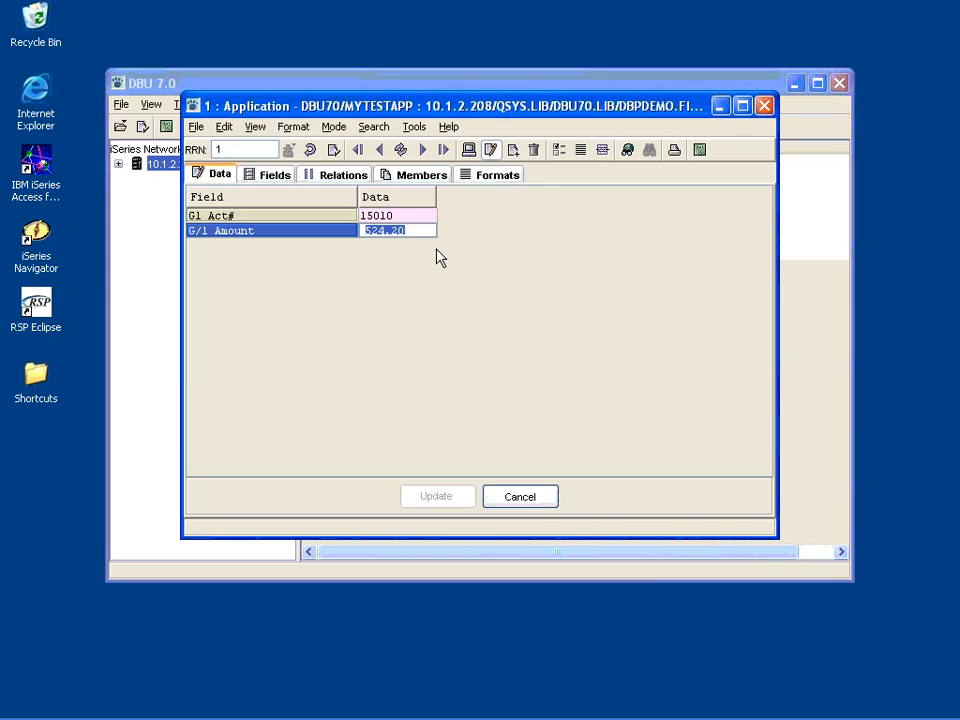
type("523.20")
key("shift+Home")
key("Return")
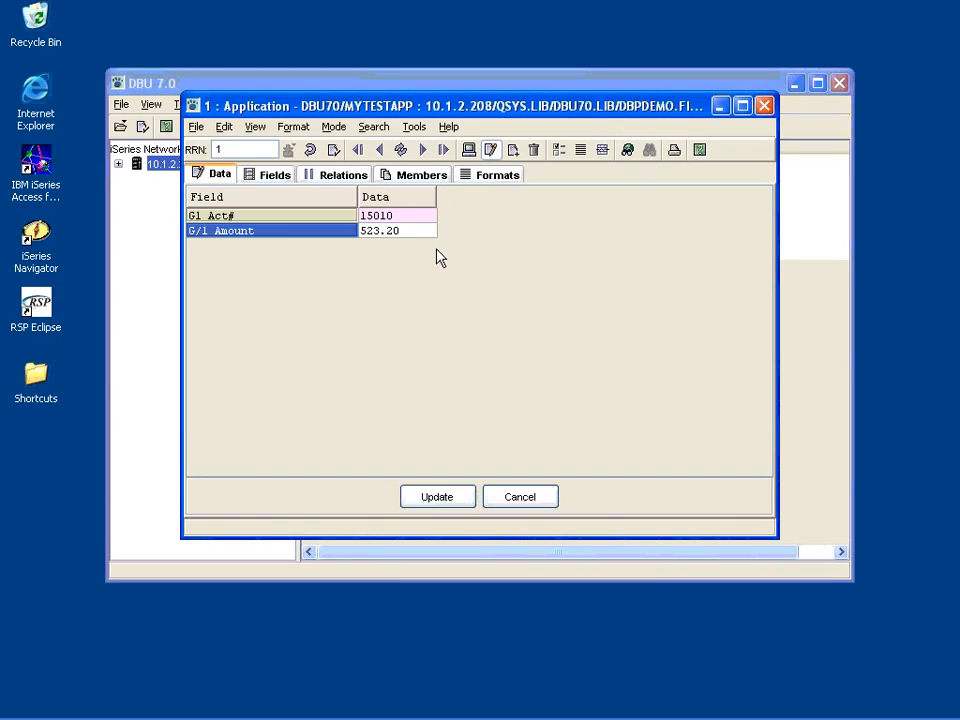
left_click(449, 506)
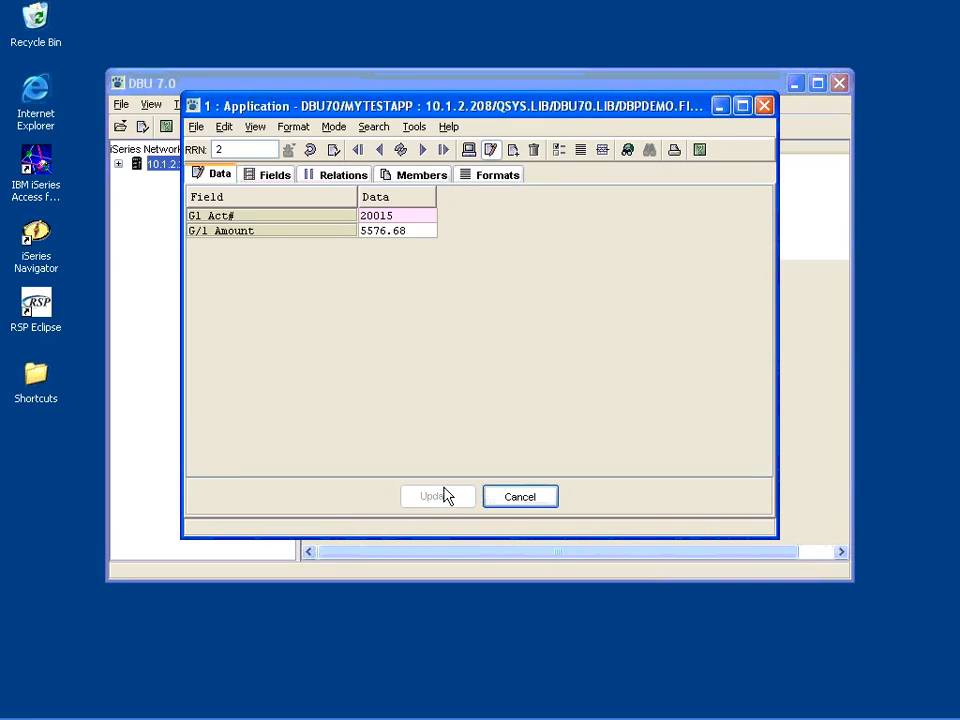
key("Page_Up")
- Create a desktop icon for the MYTESTAPP application and exit DBU 7.0
left_click(415, 131)
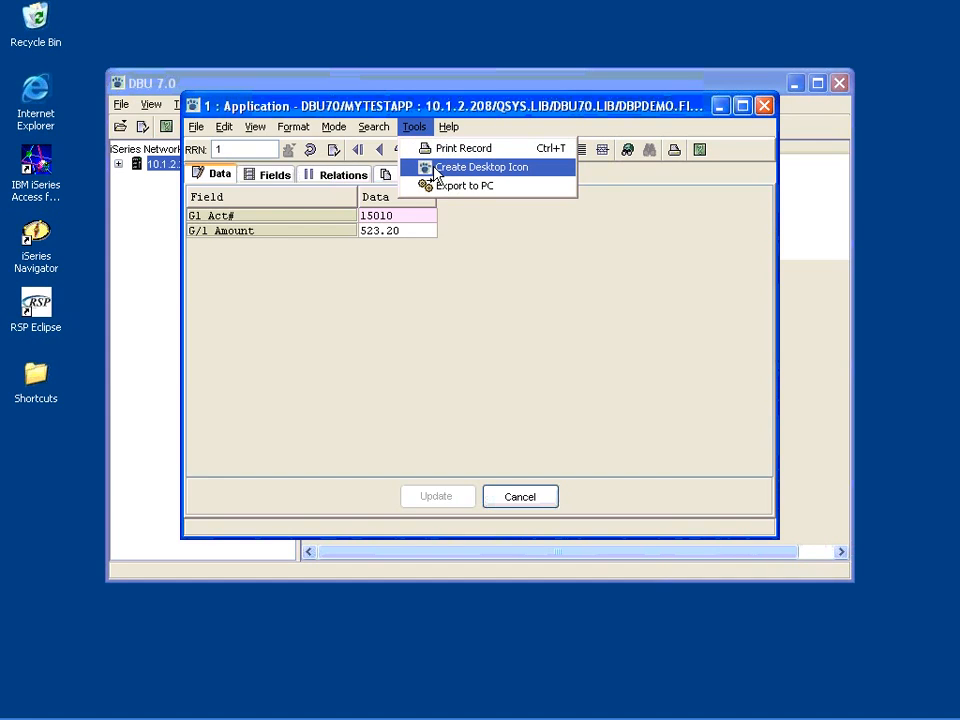
left_click(436, 168)
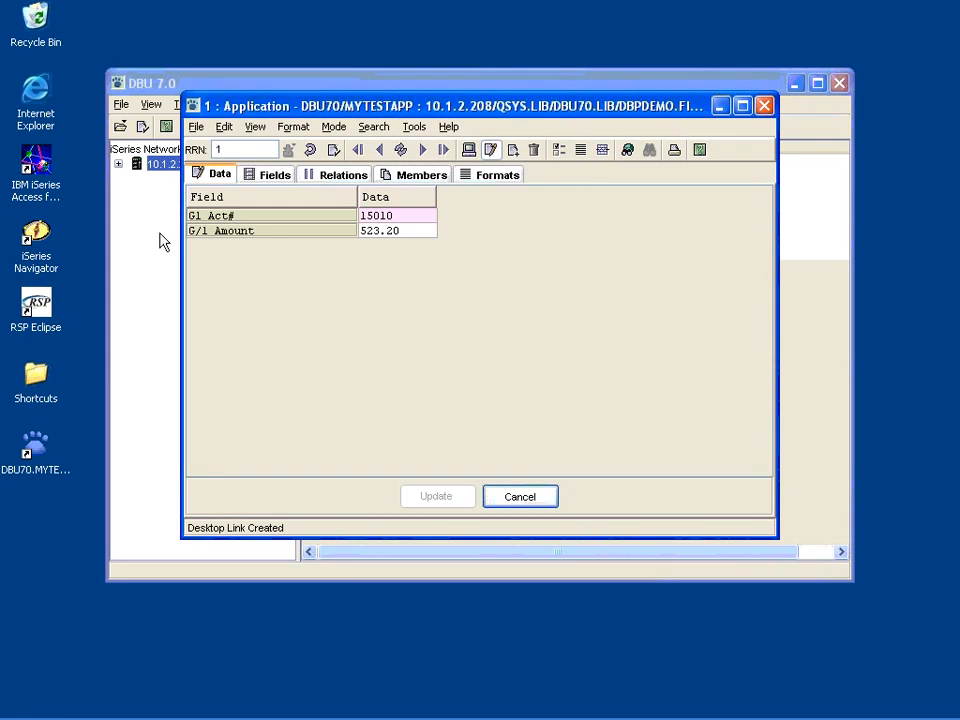
left_click(197, 128)
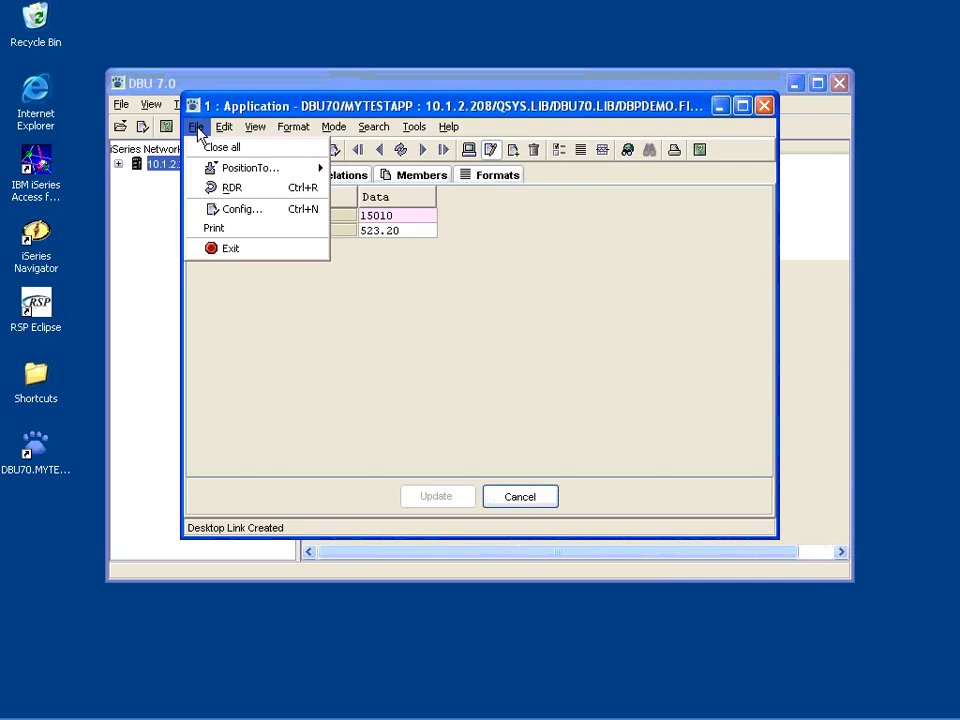
left_click(240, 250)
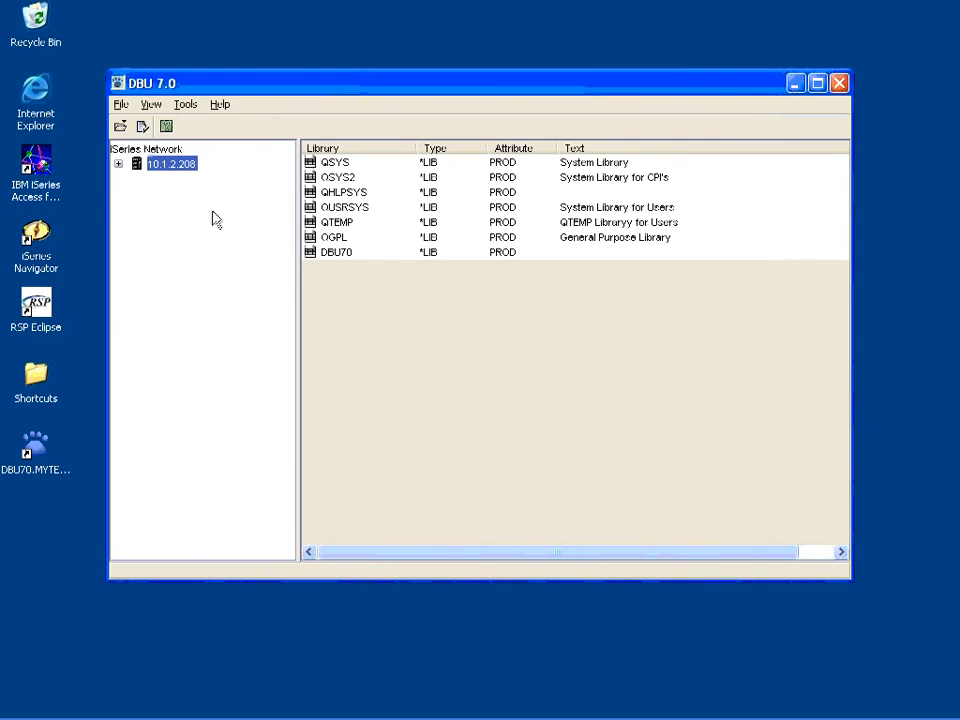
left_click(120, 106)
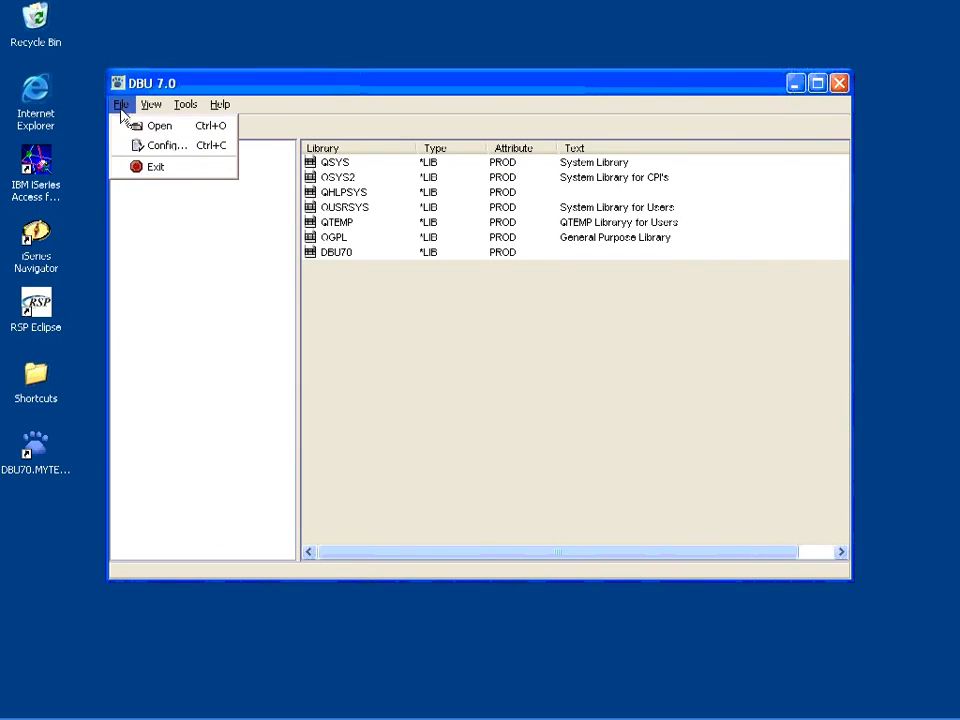
left_click(158, 168)
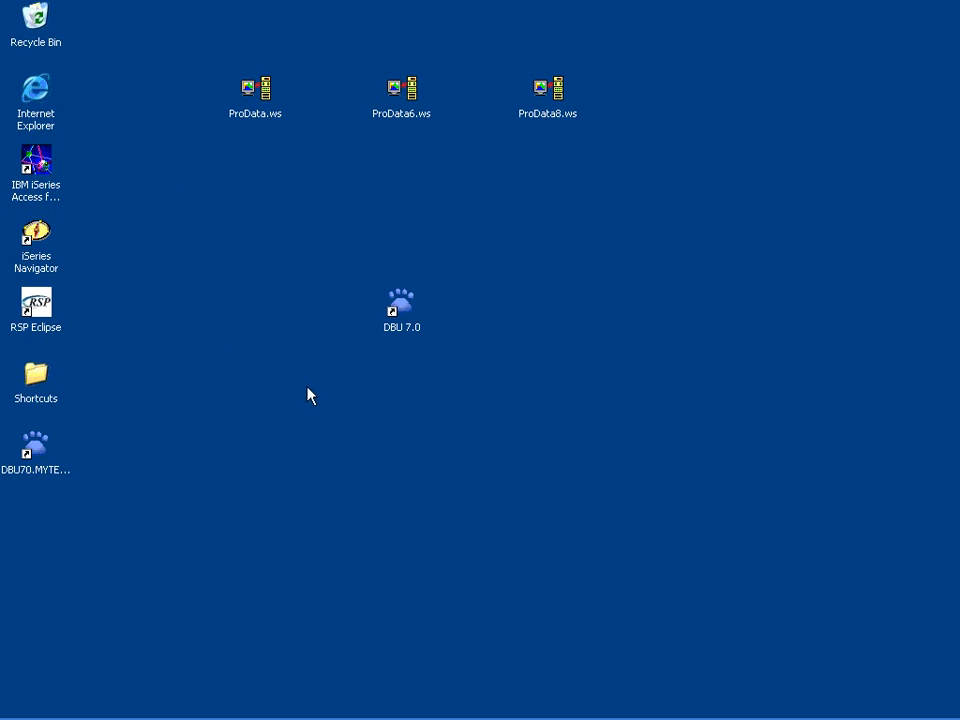
- Launch the application from its new DBU70.MYTESTAPP desktop shortcut
left_click(41, 445)
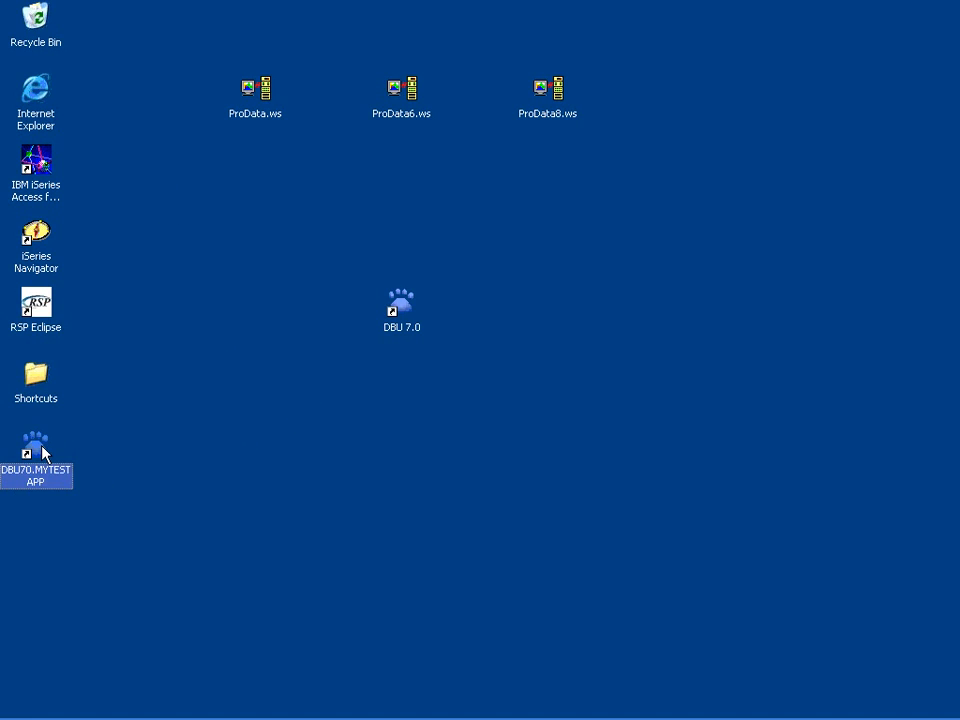
right_click(41, 446)
left_click(60, 456)
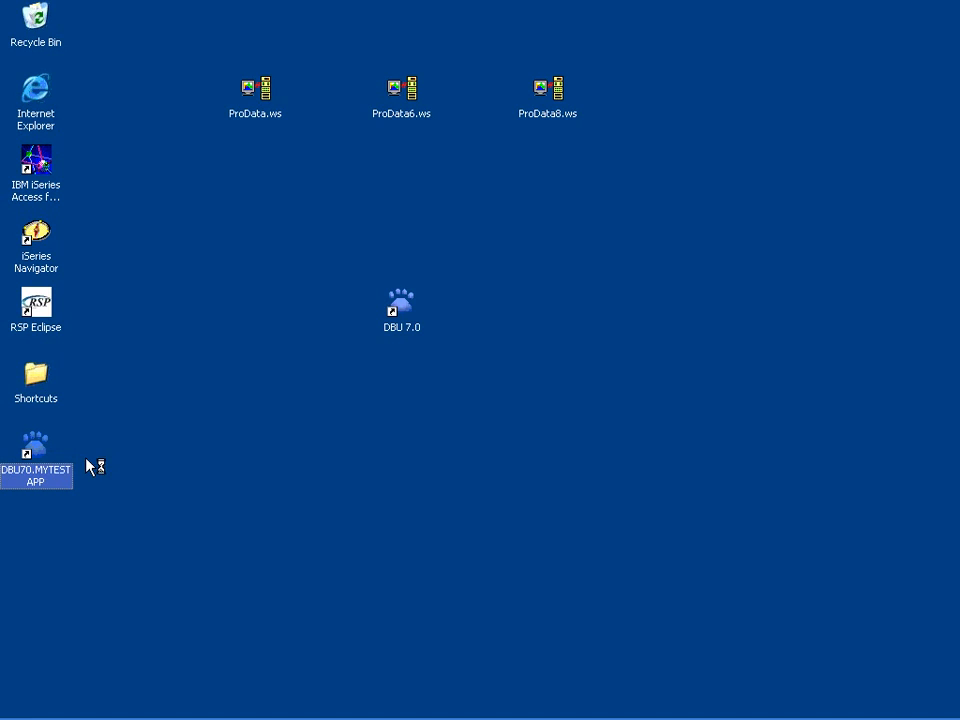